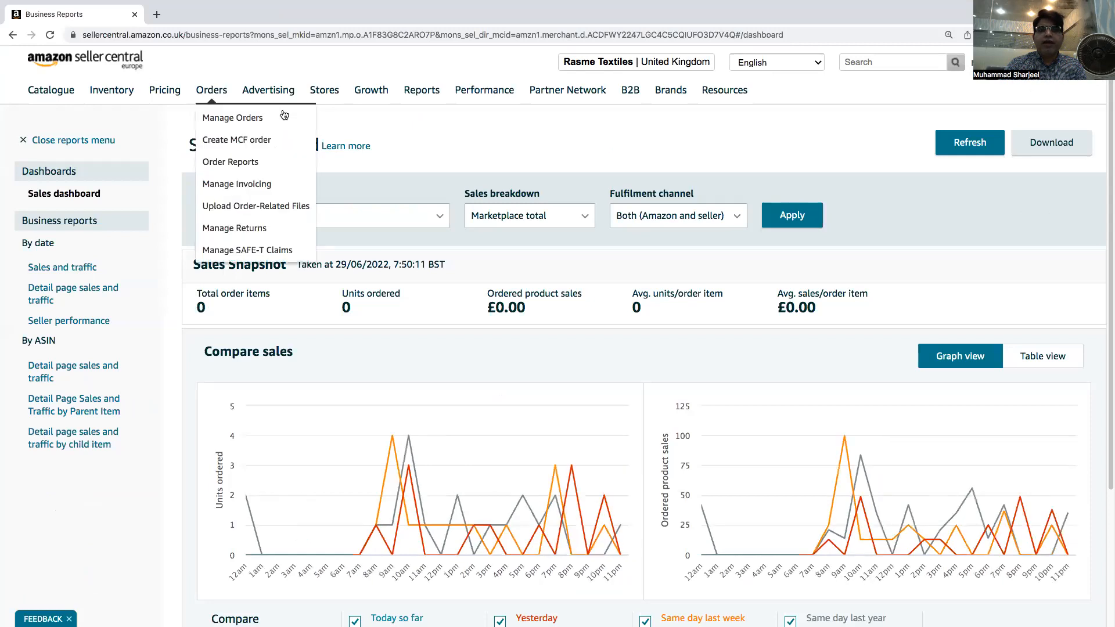
mouse_move(50, 93)
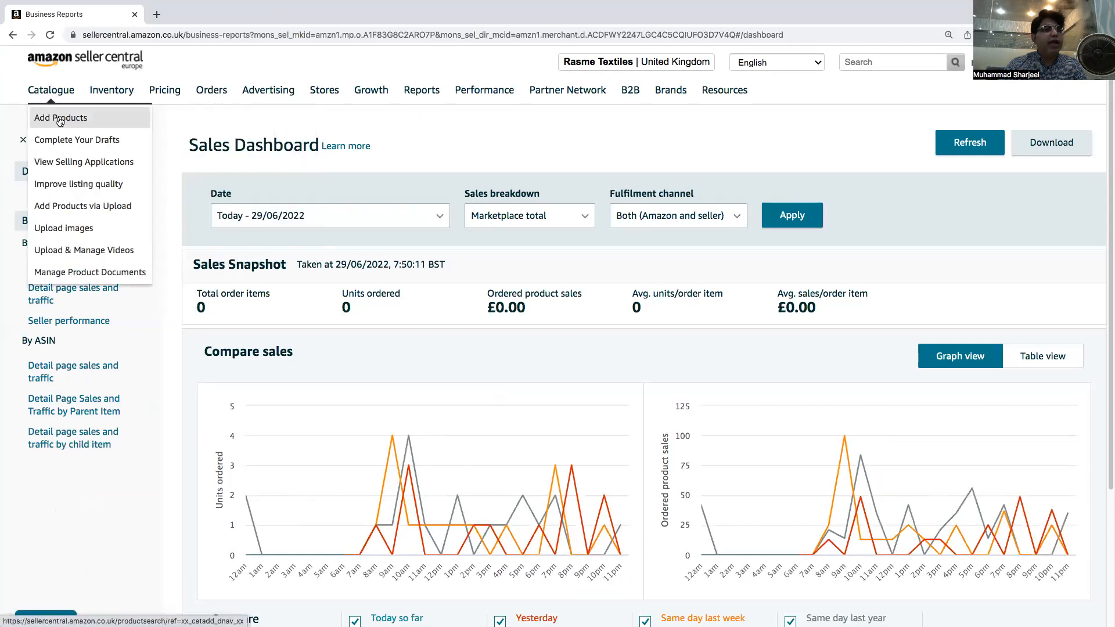
click(60, 121)
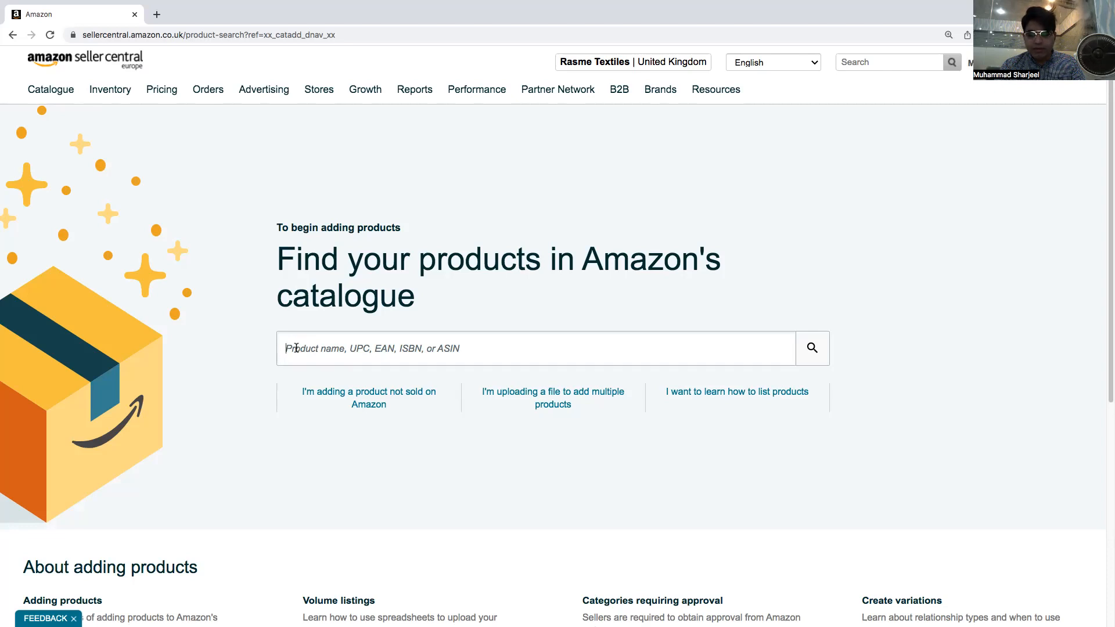
click(296, 348)
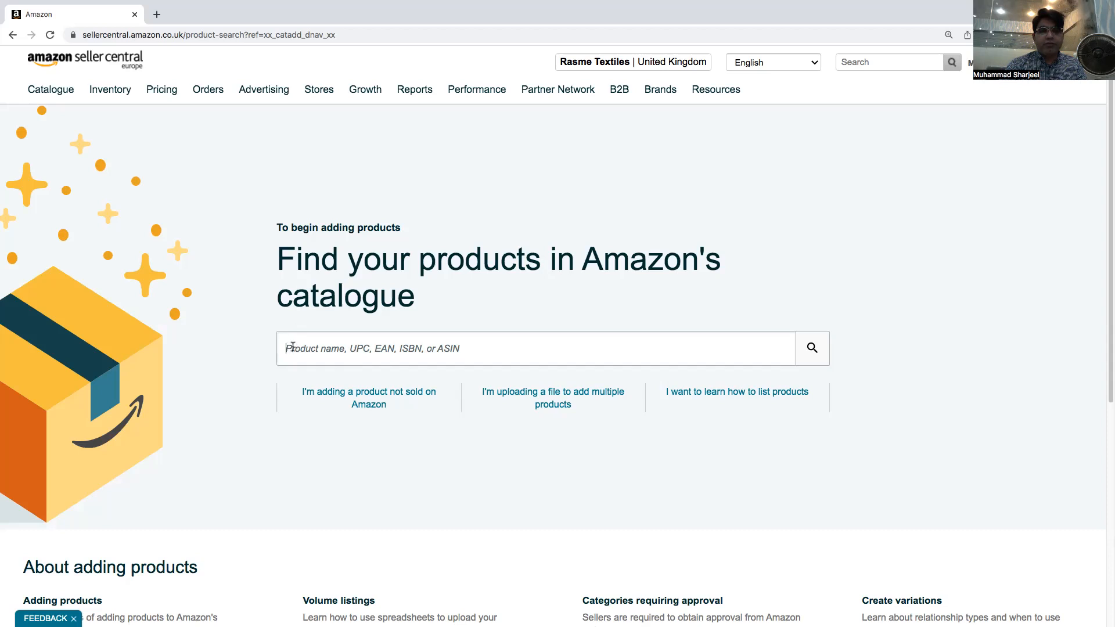
text(50)
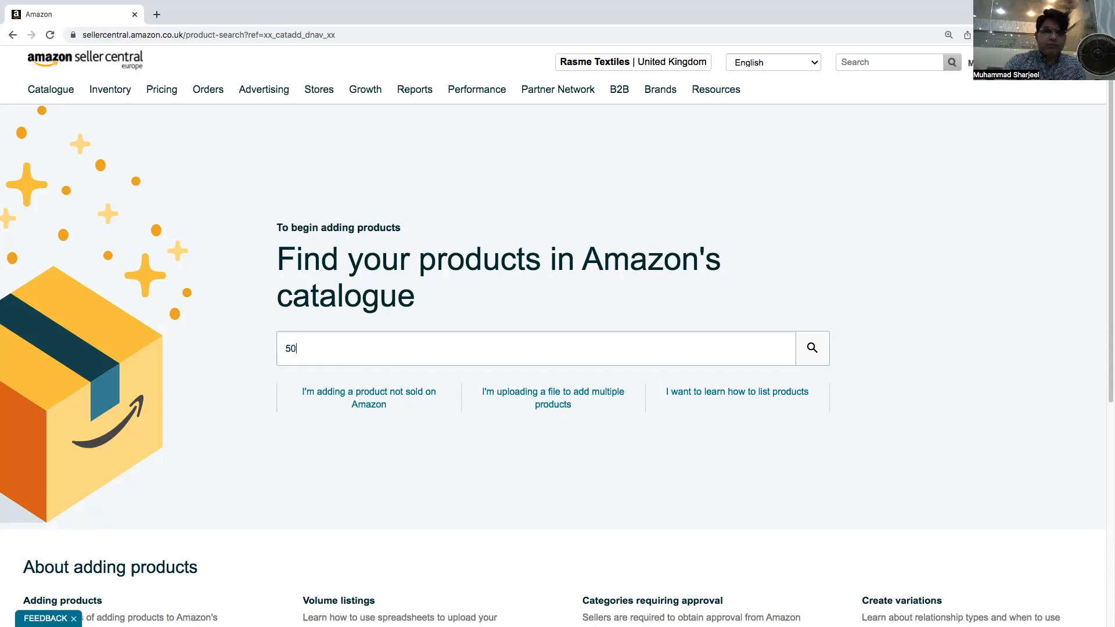
text(24996)
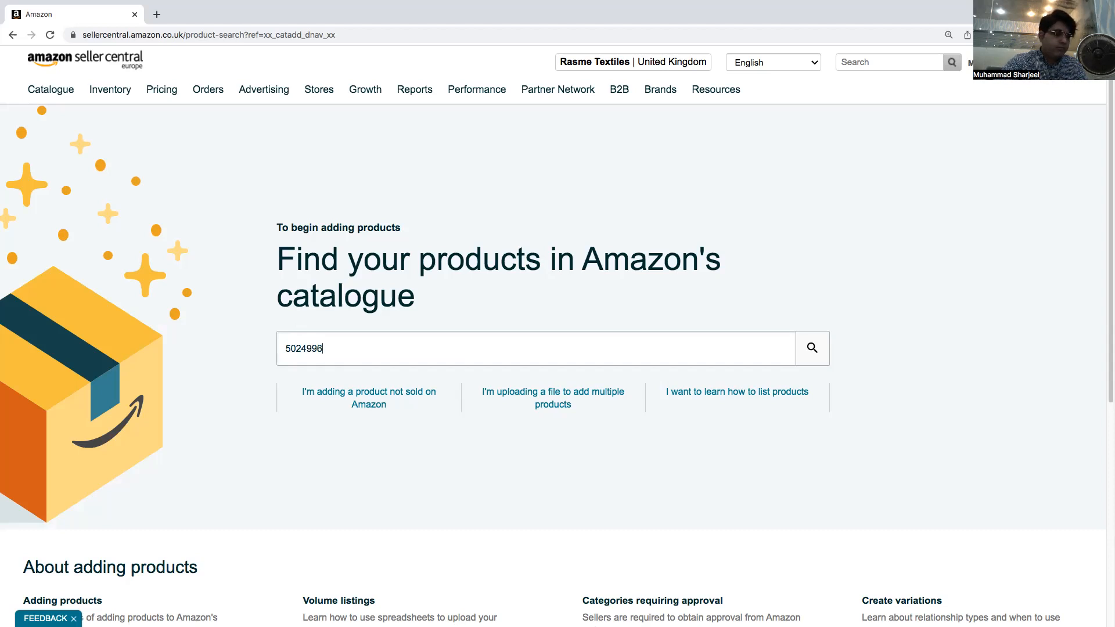
text(859133)
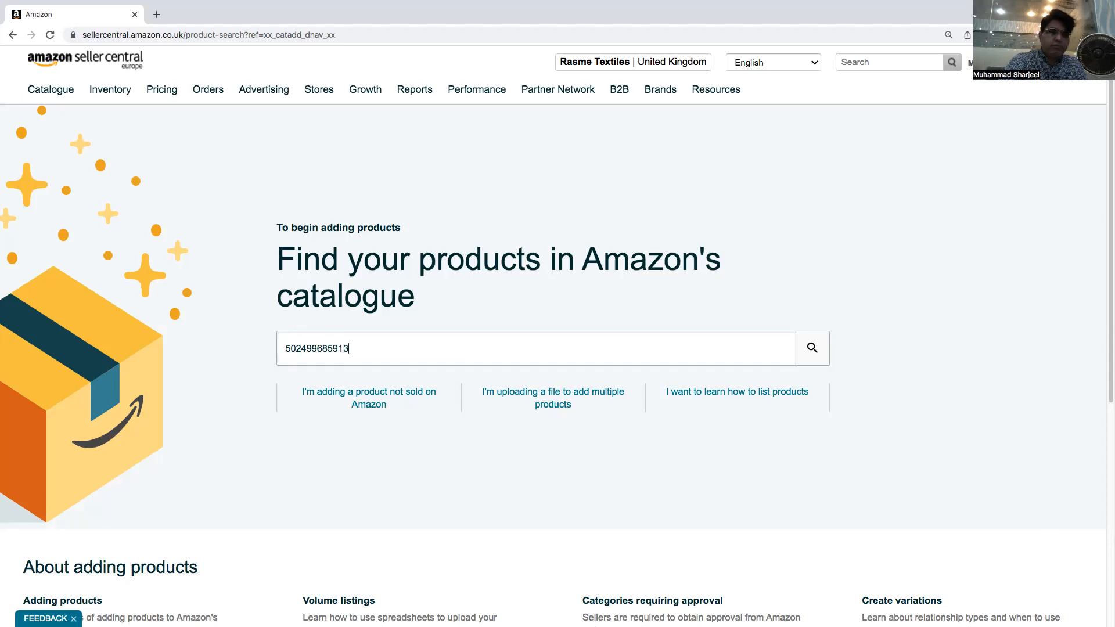
click(828, 356)
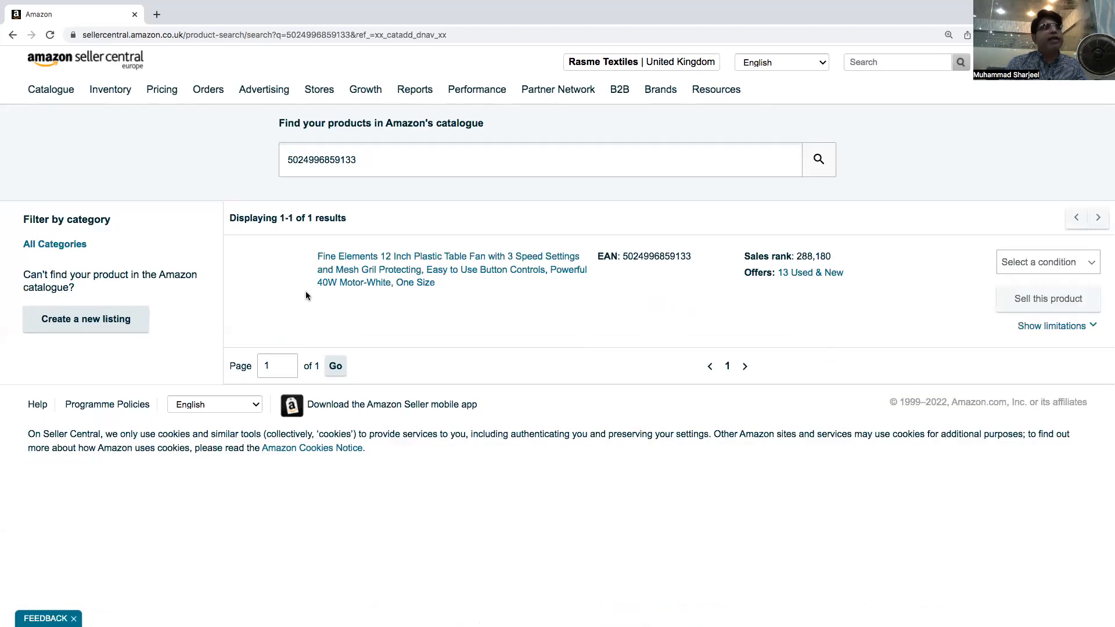
Choose the New condition for the Fine Elements table fan result and start selling this product
scroll(791, 208, left, 5)
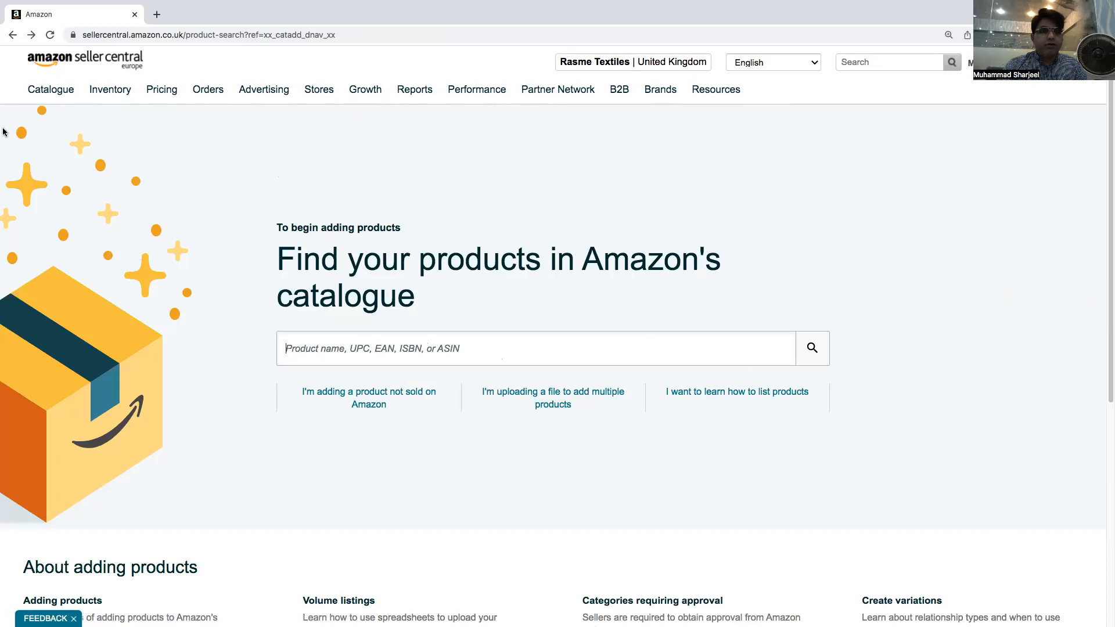
click(32, 36)
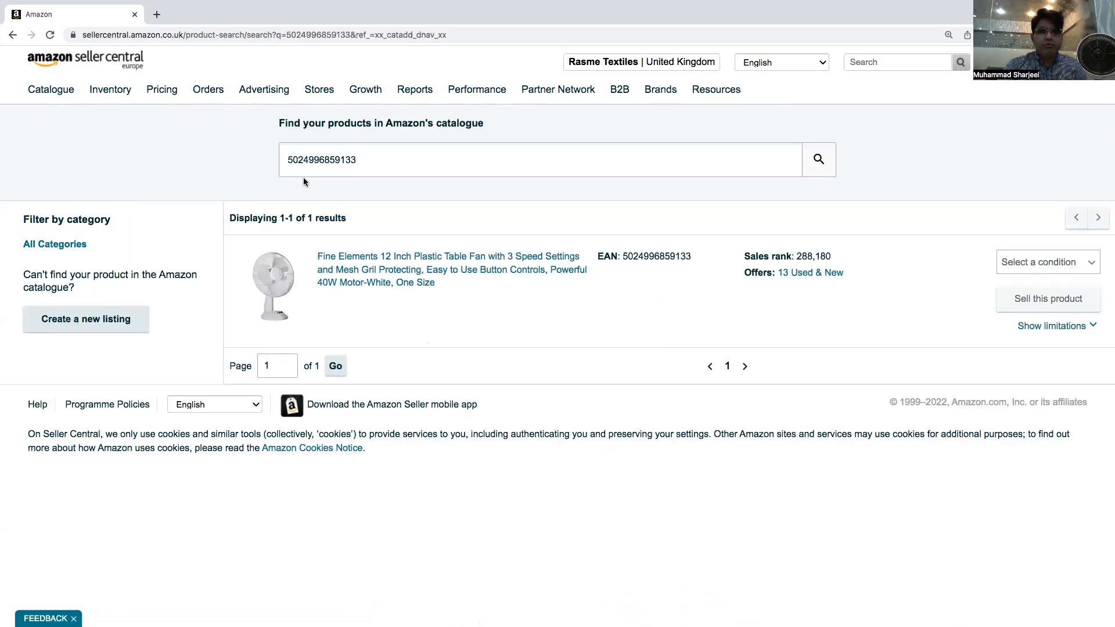
click(1094, 267)
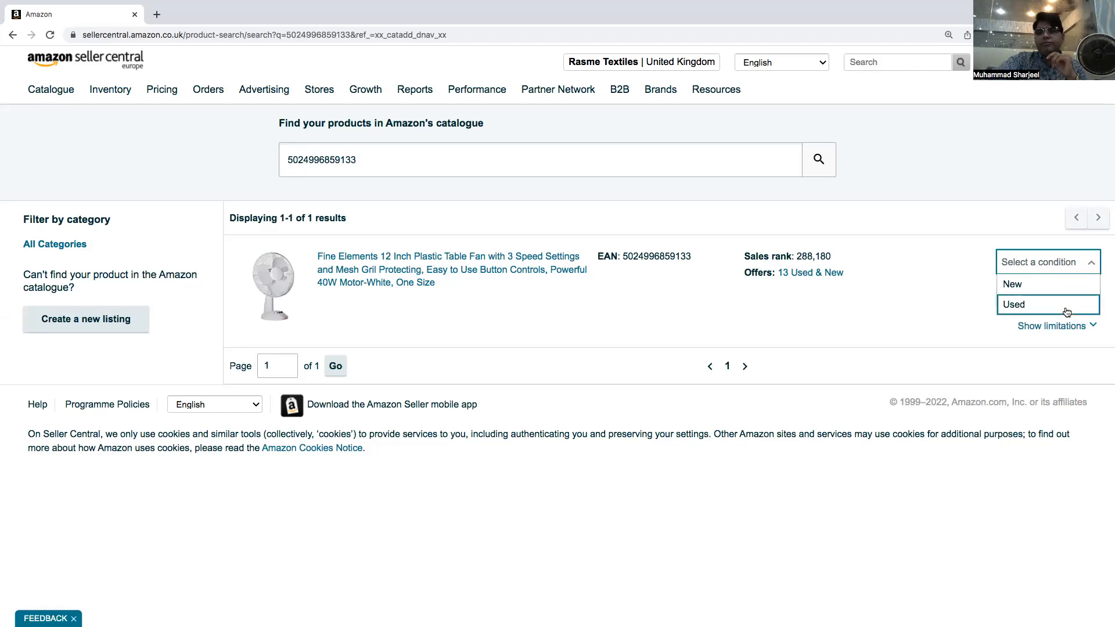
click(1055, 284)
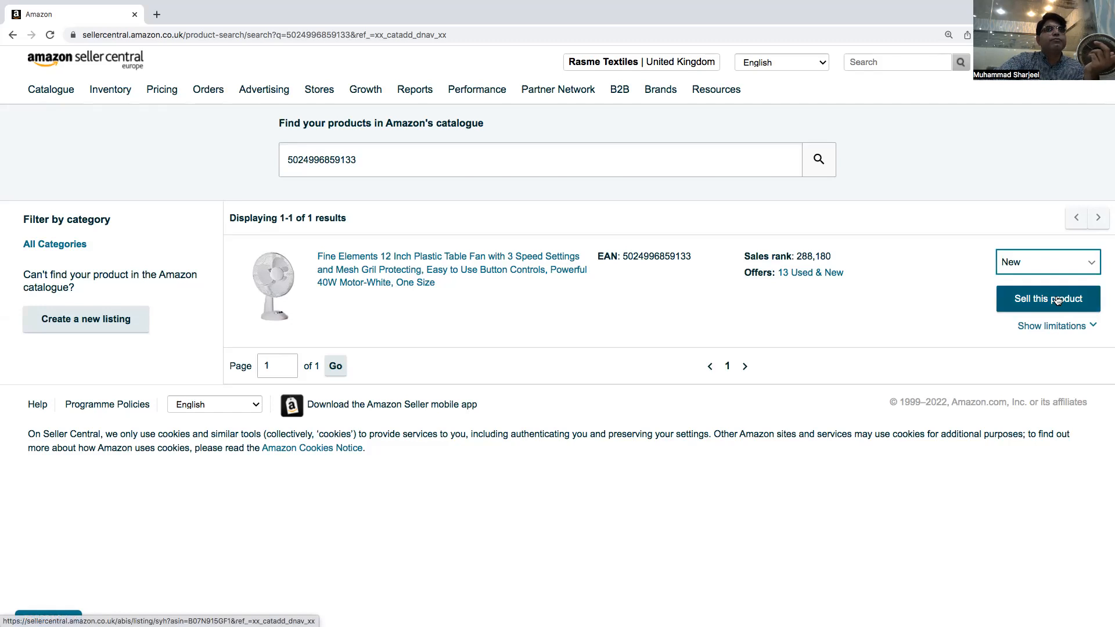
click(1057, 299)
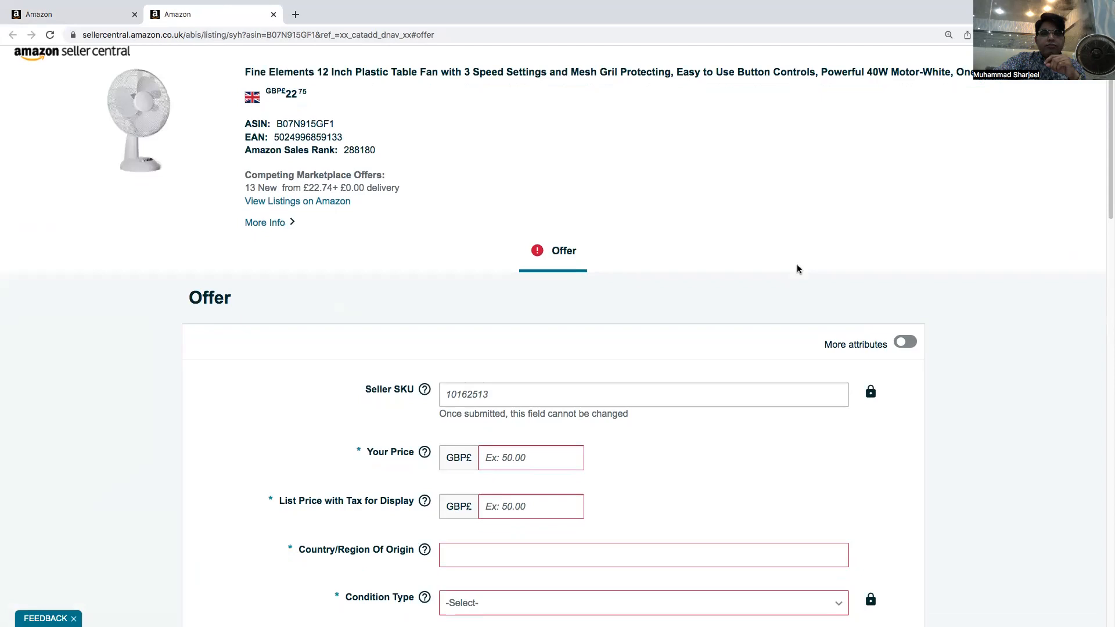
Review the offer form fields, including price, country of origin, condition and fulfilment channel
scroll(797, 269, down, 5)
click(521, 222)
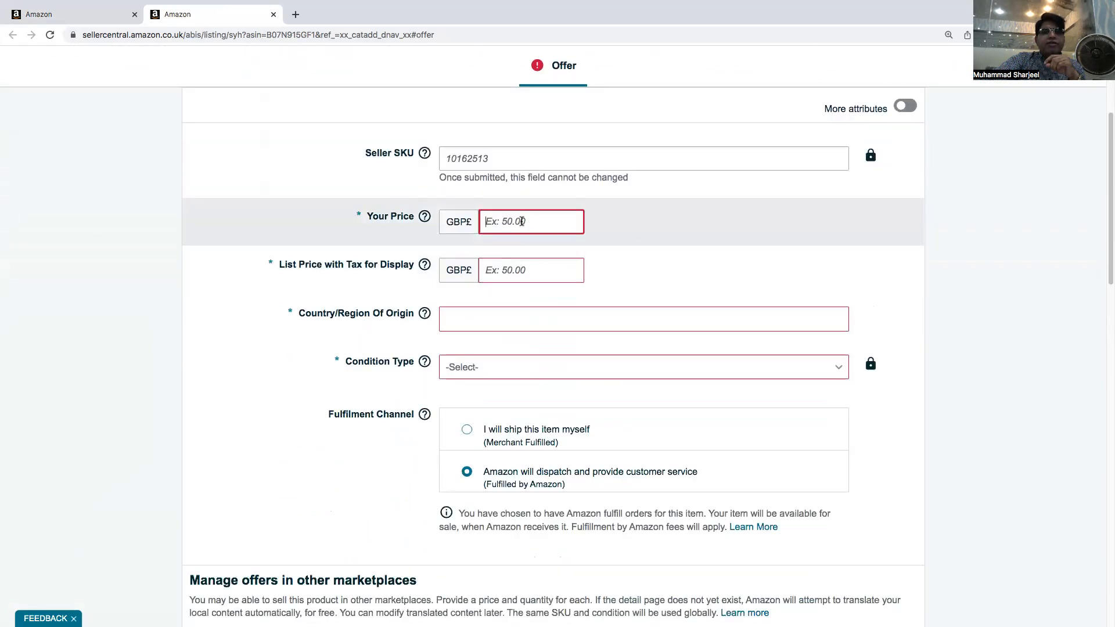
scroll(683, 227, down, 10)
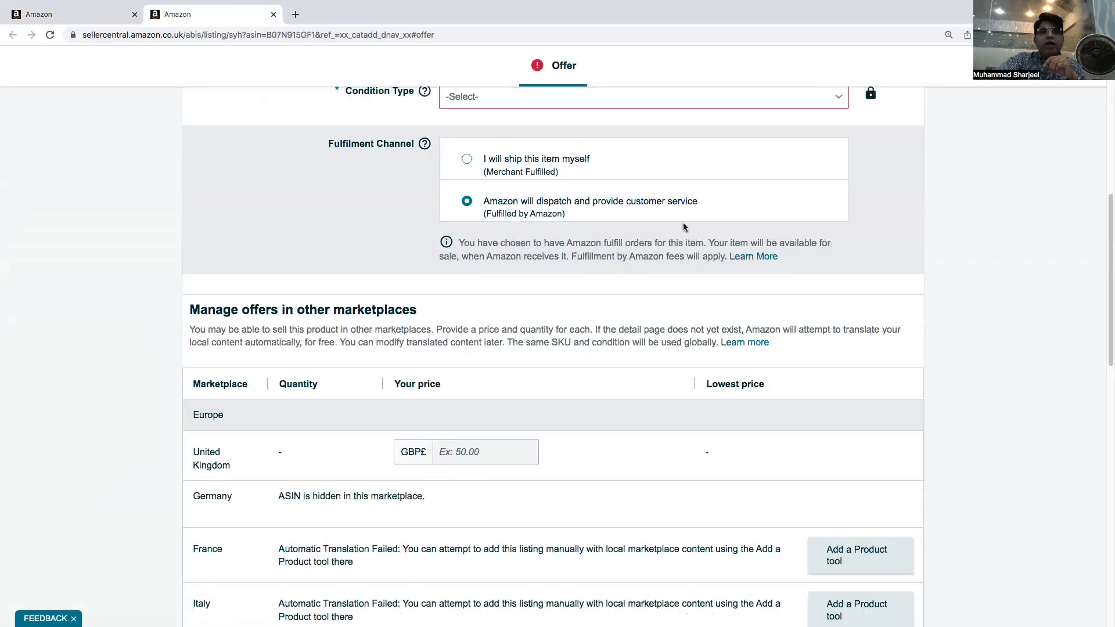
scroll(683, 226, down, 5)
scroll(683, 227, up, 15)
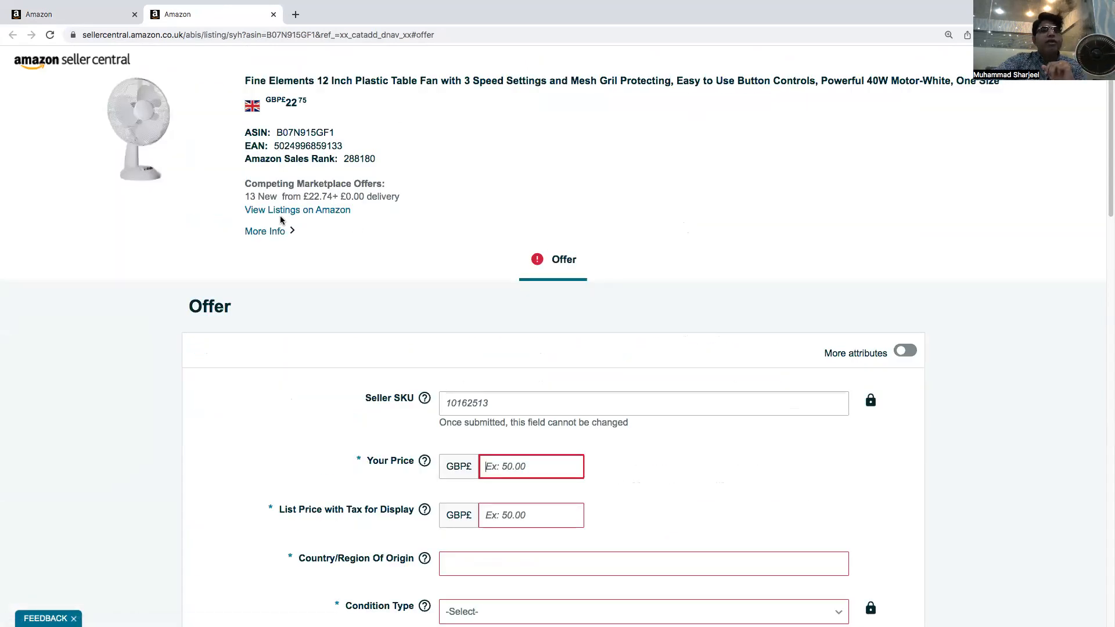
Open the product's listing on Amazon in a new tab and set the browser zoom to 175%
mouse_move(280, 218)
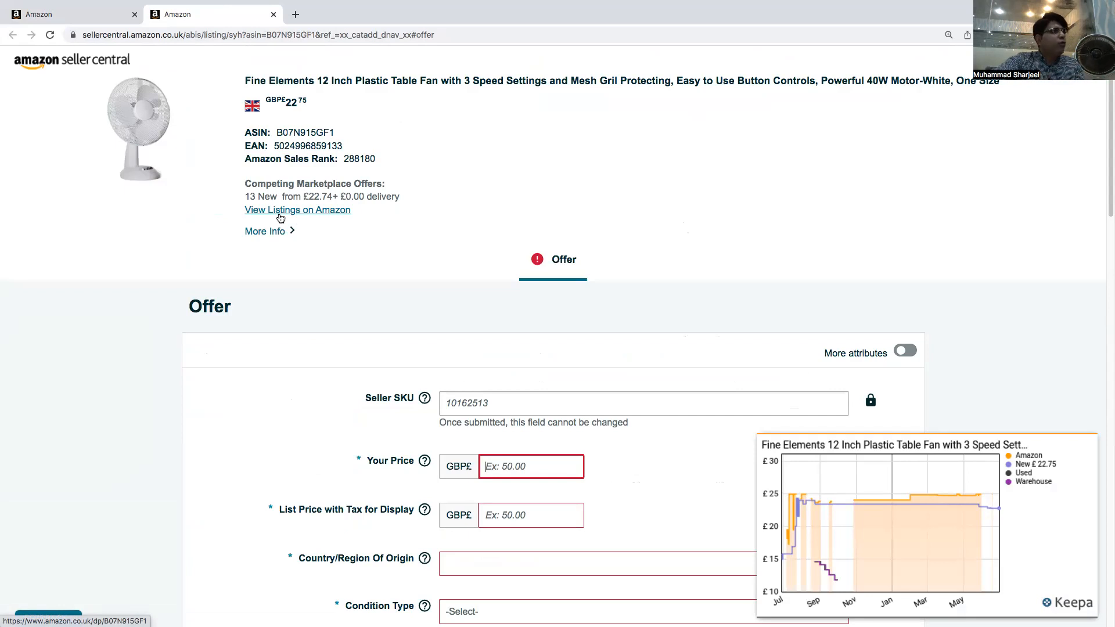
click(280, 213)
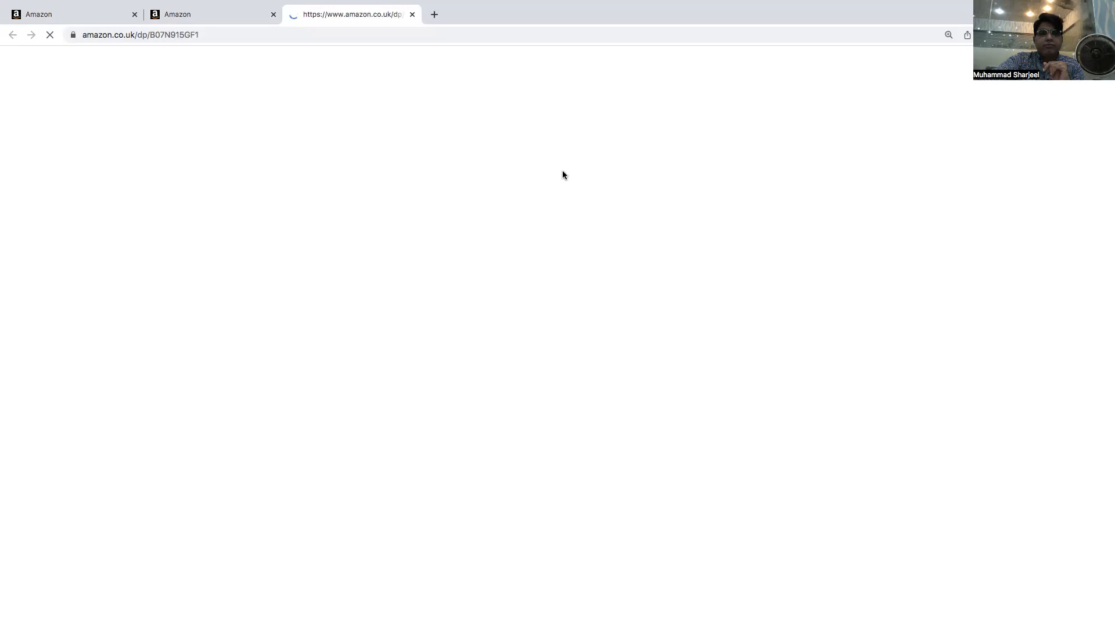
click(950, 34)
click(935, 56)
click(935, 56)
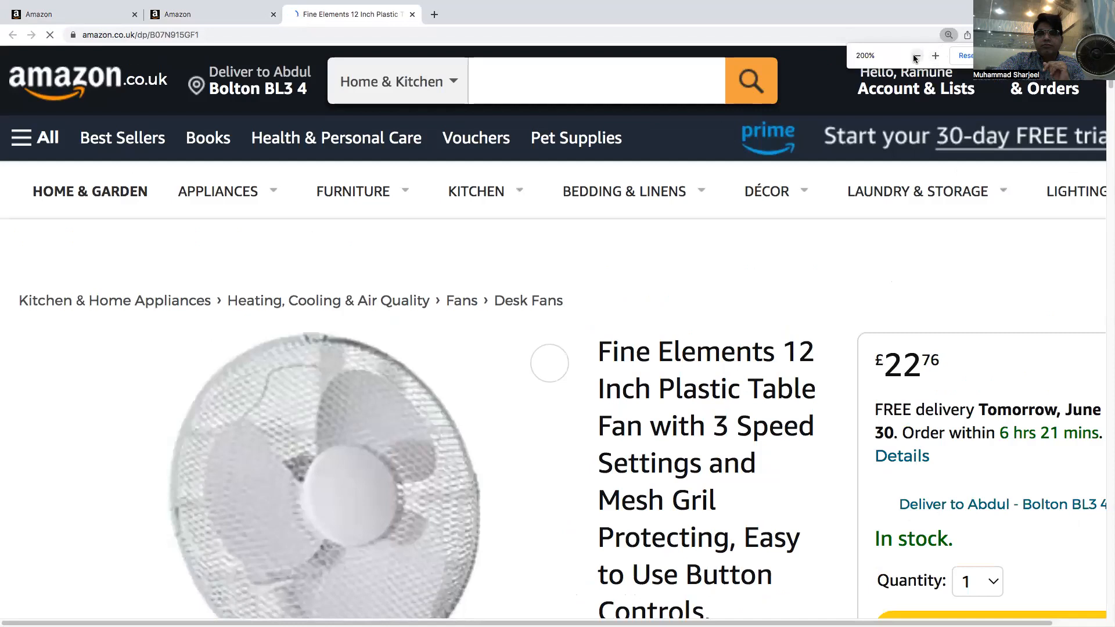
click(916, 56)
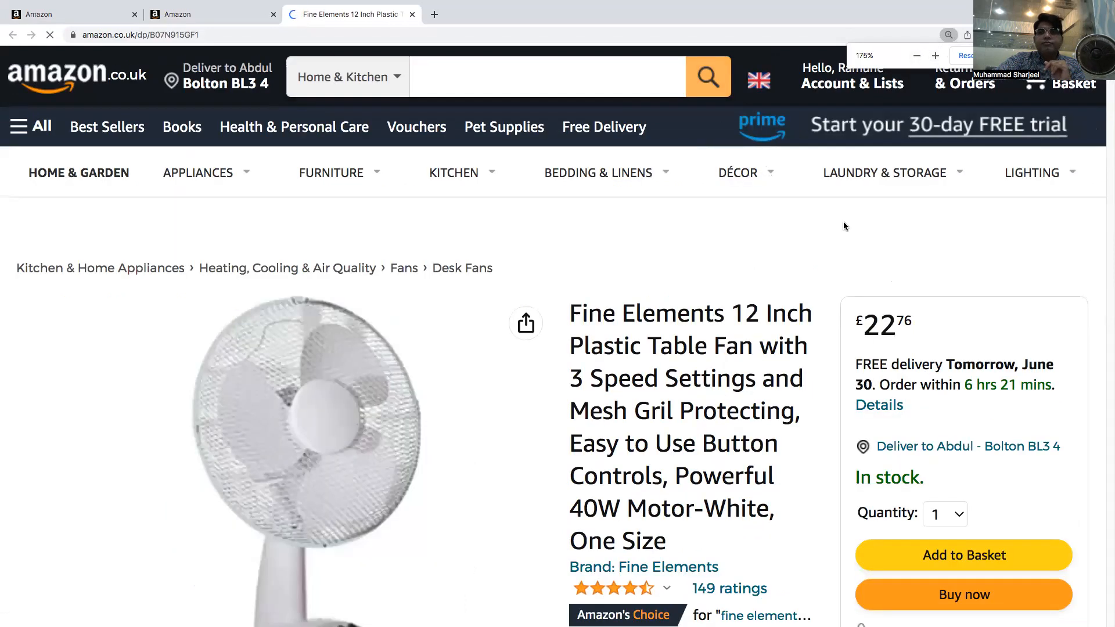
Examine the listing's price and the other sellers' offers before returning to the Seller Central offer tab
scroll(843, 221, down, 3)
scroll(764, 273, down, 1)
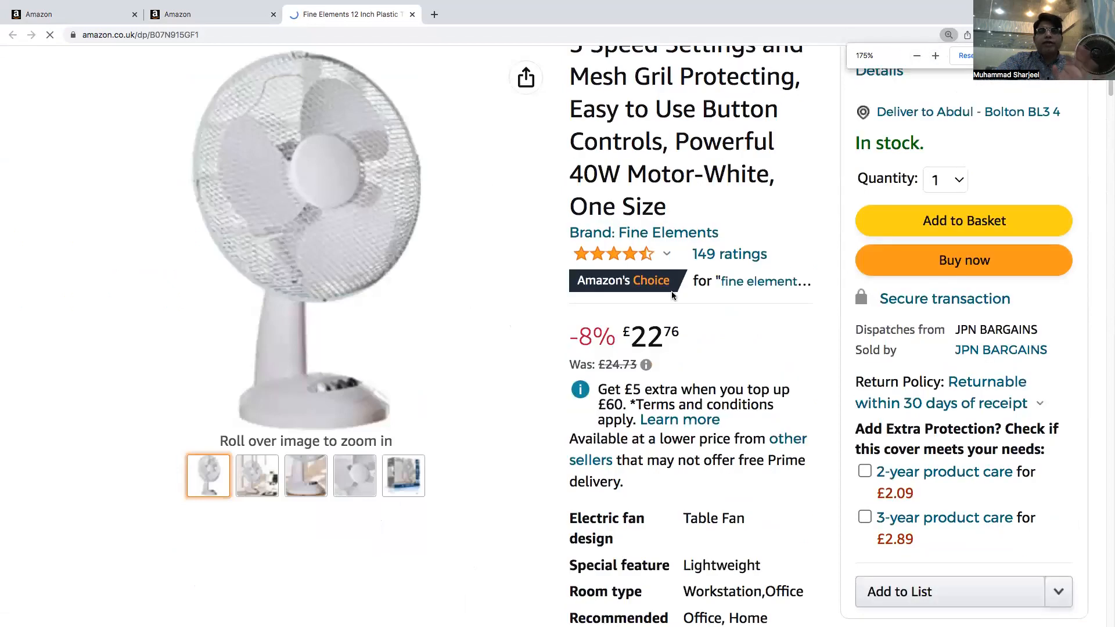
scroll(924, 311, down, 1)
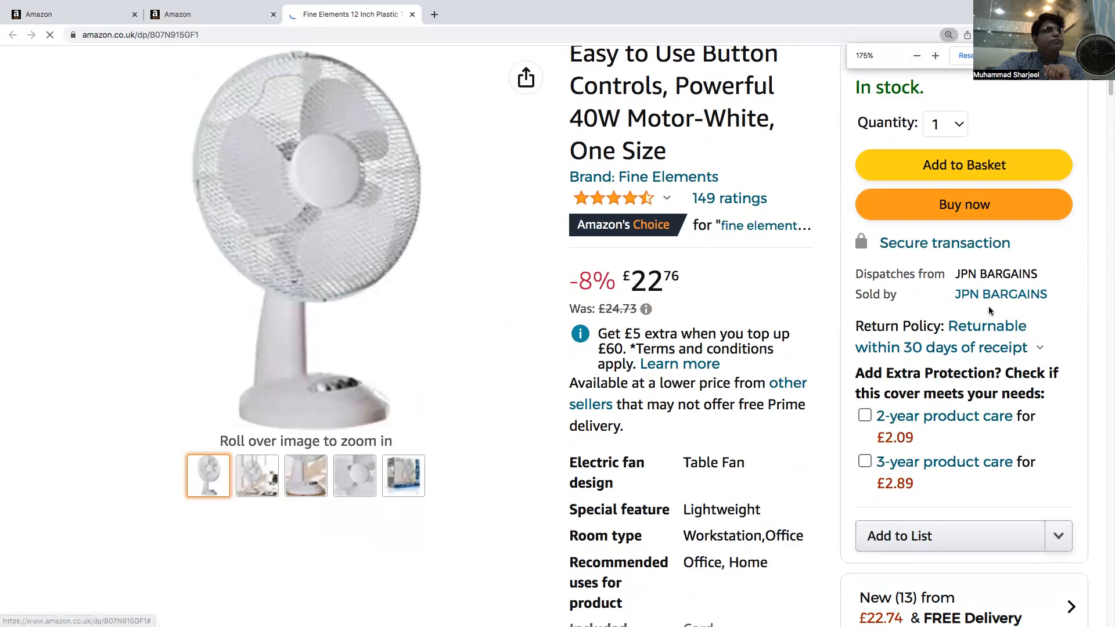
scroll(991, 316, down, 10)
scroll(991, 323, up, 2)
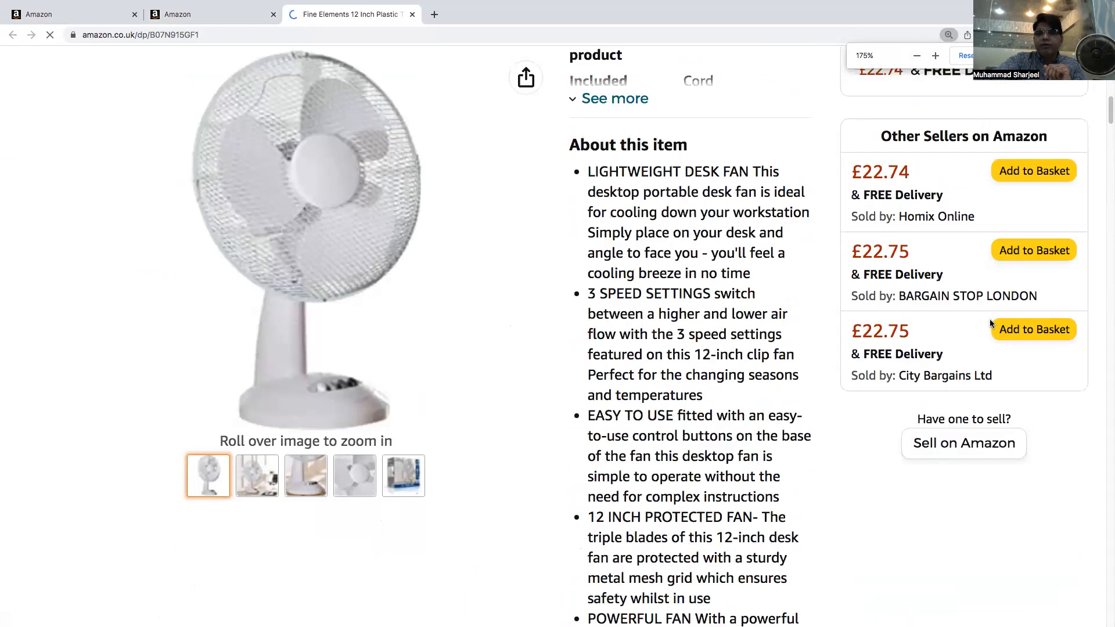
scroll(991, 323, up, 2)
scroll(991, 324, up, 2)
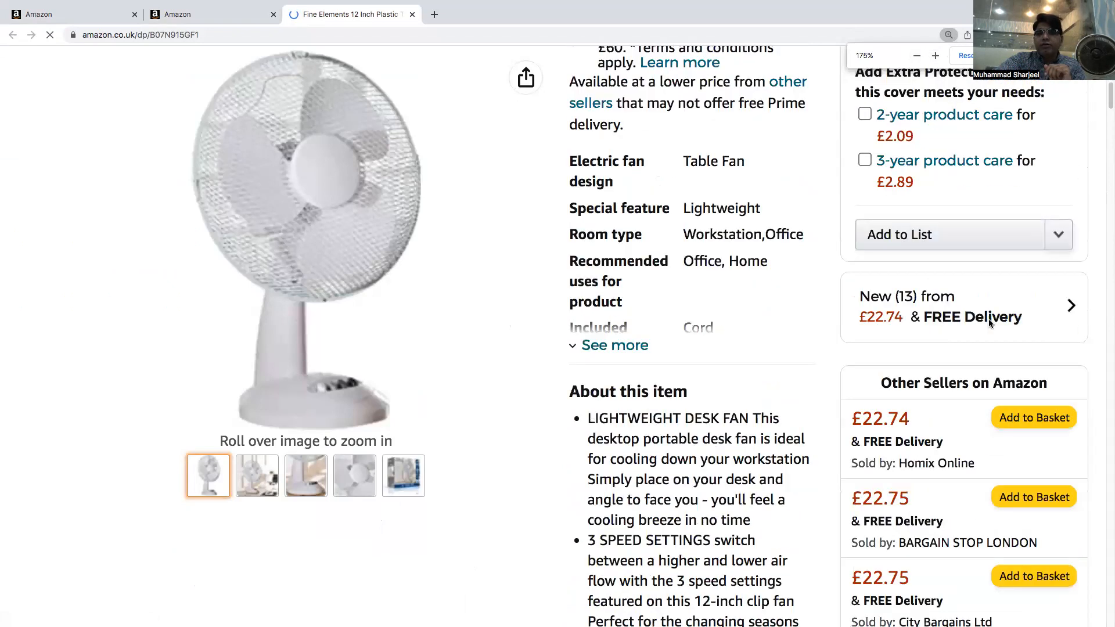
scroll(991, 324, up, 1)
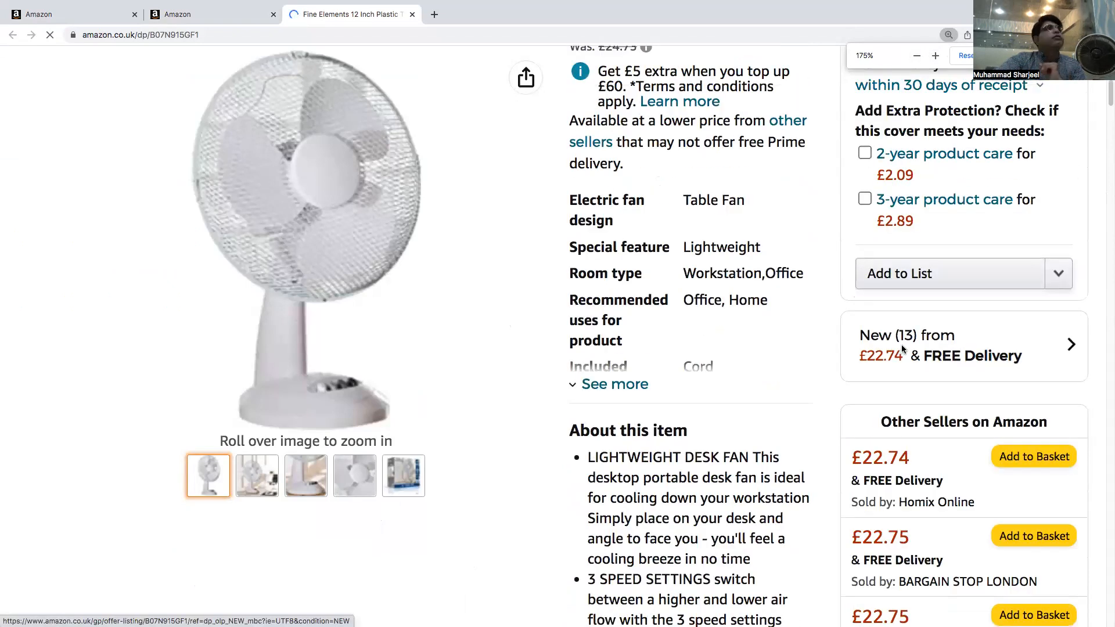
scroll(902, 349, down, 1)
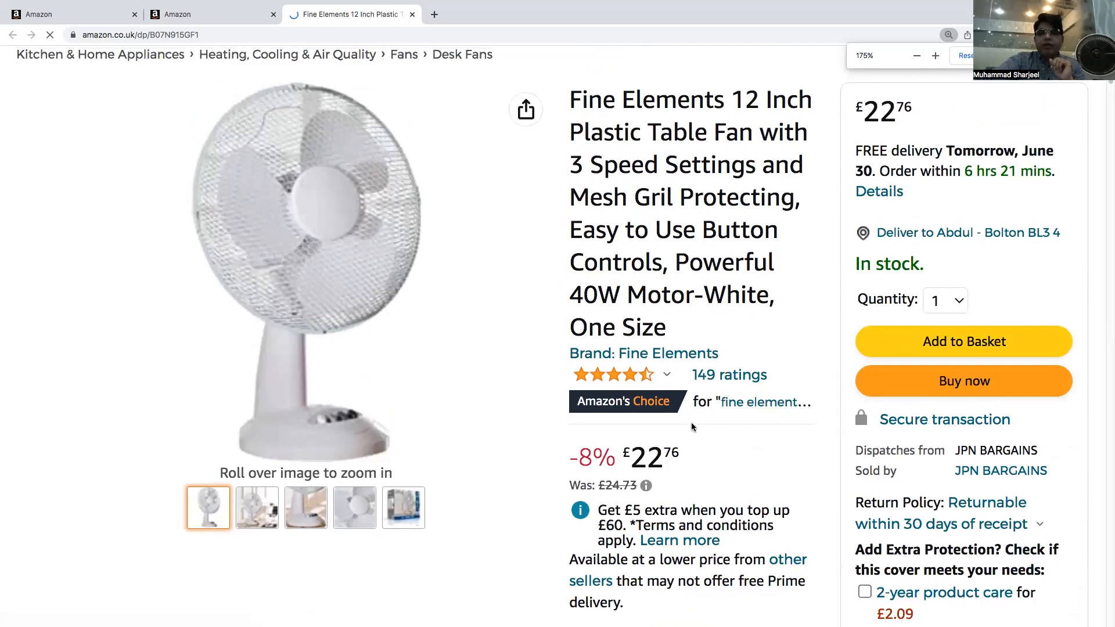
scroll(703, 430, down, 1)
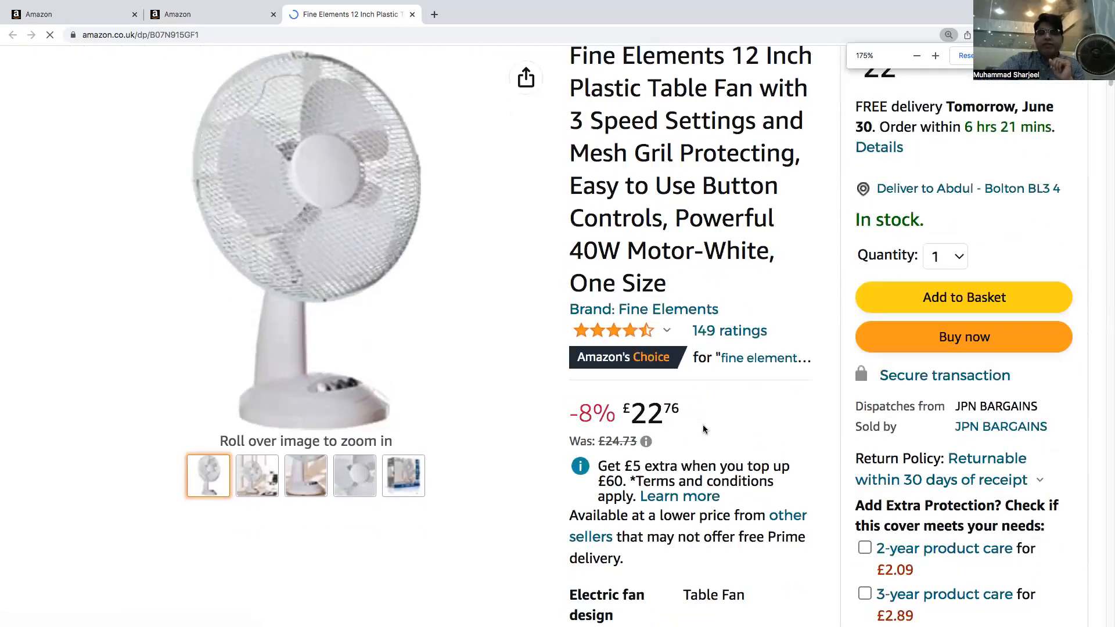
scroll(703, 430, down, 2)
scroll(854, 379, down, 2)
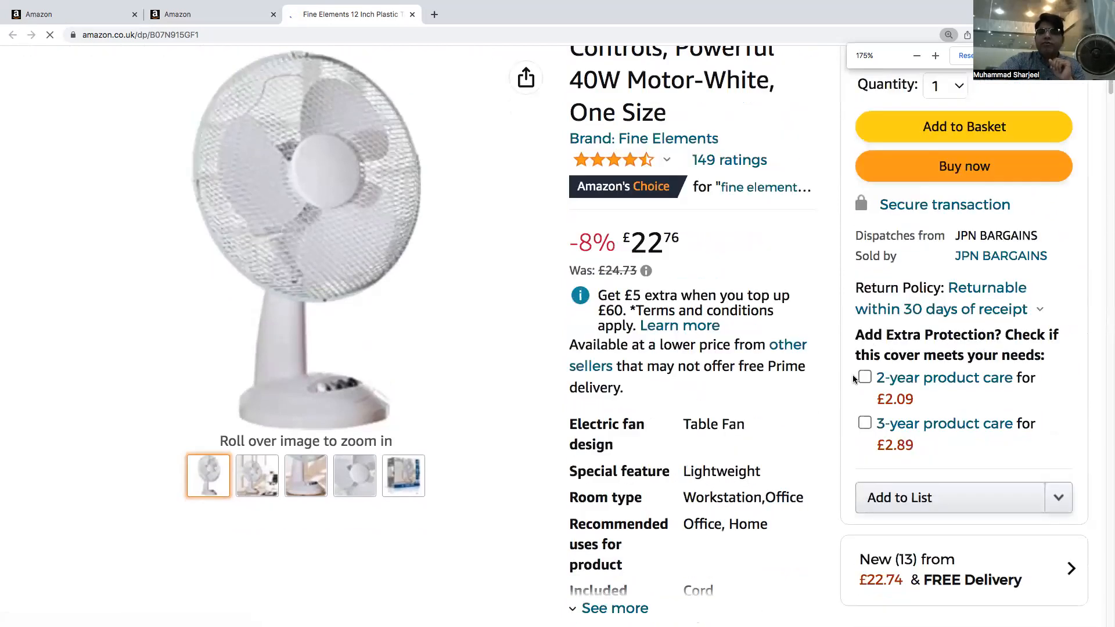
scroll(854, 378, down, 9)
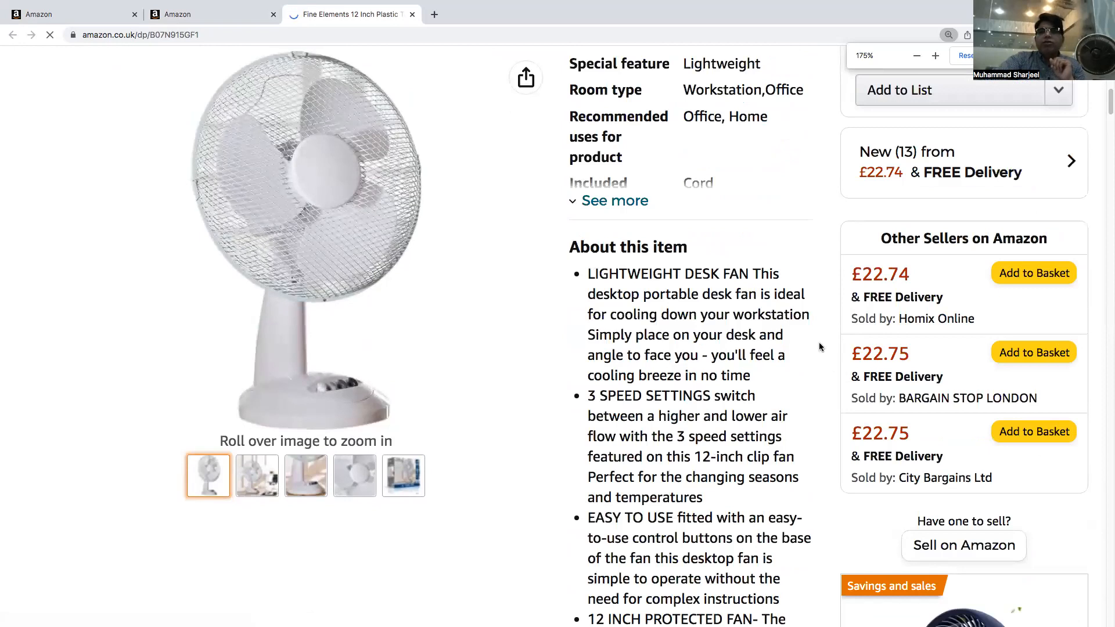
scroll(804, 334, down, 1)
scroll(803, 334, up, 12)
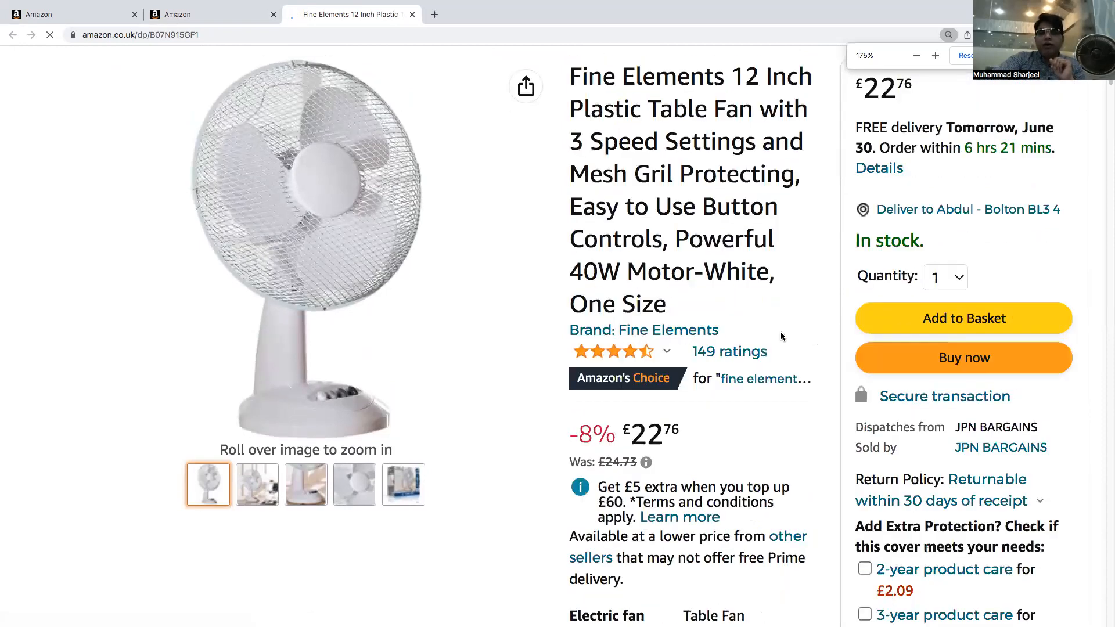
scroll(765, 337, down, 1)
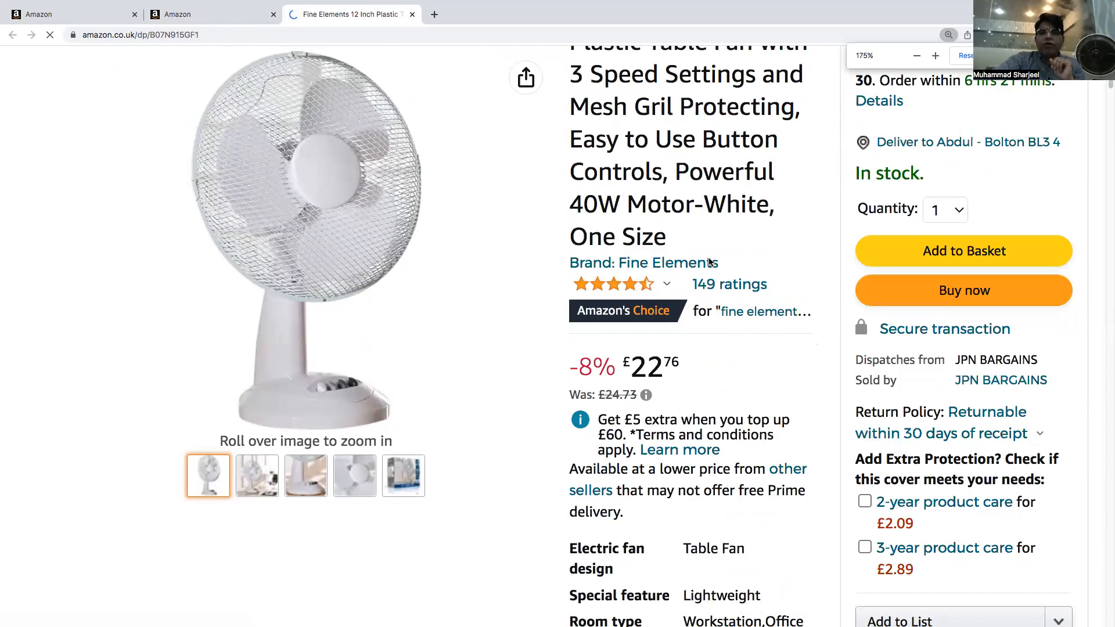
scroll(651, 288, down, 2)
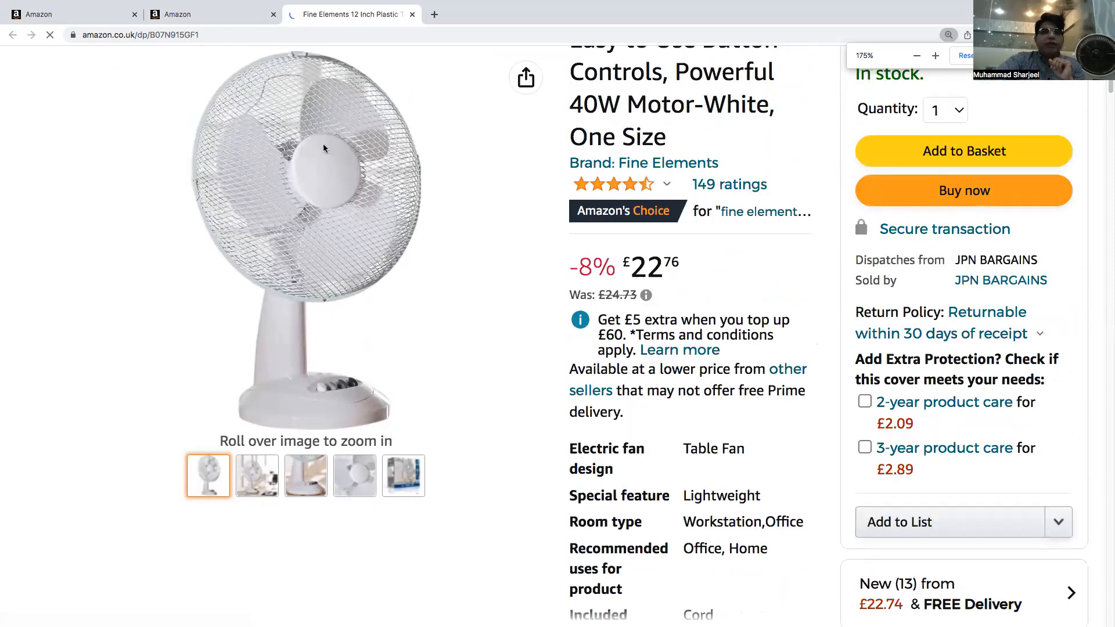
scroll(929, 369, up, 1)
scroll(931, 370, down, 5)
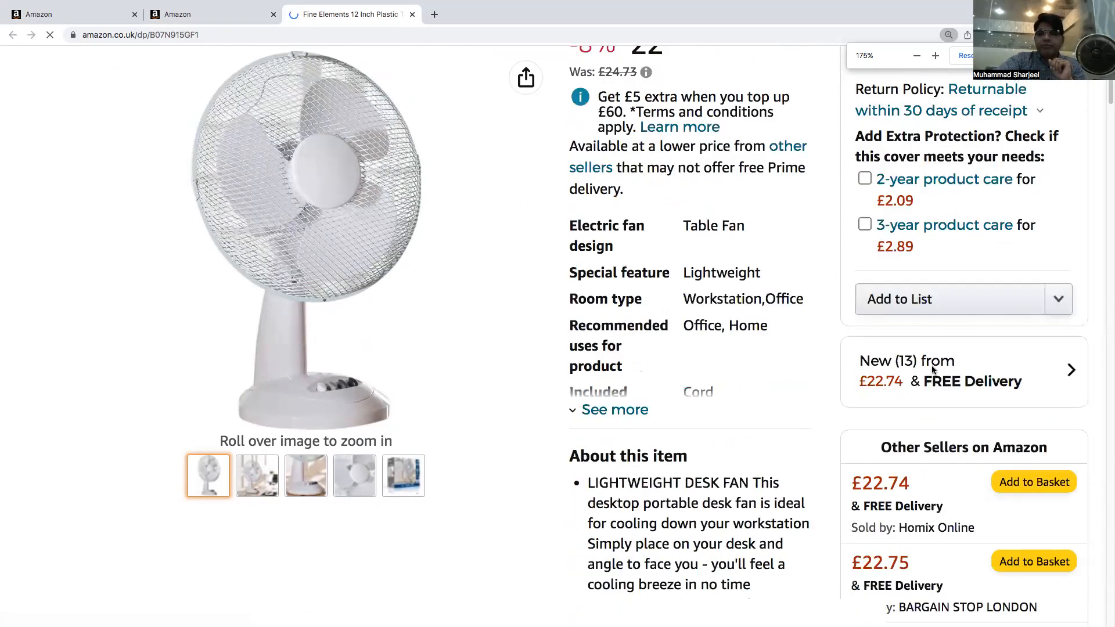
scroll(932, 370, down, 3)
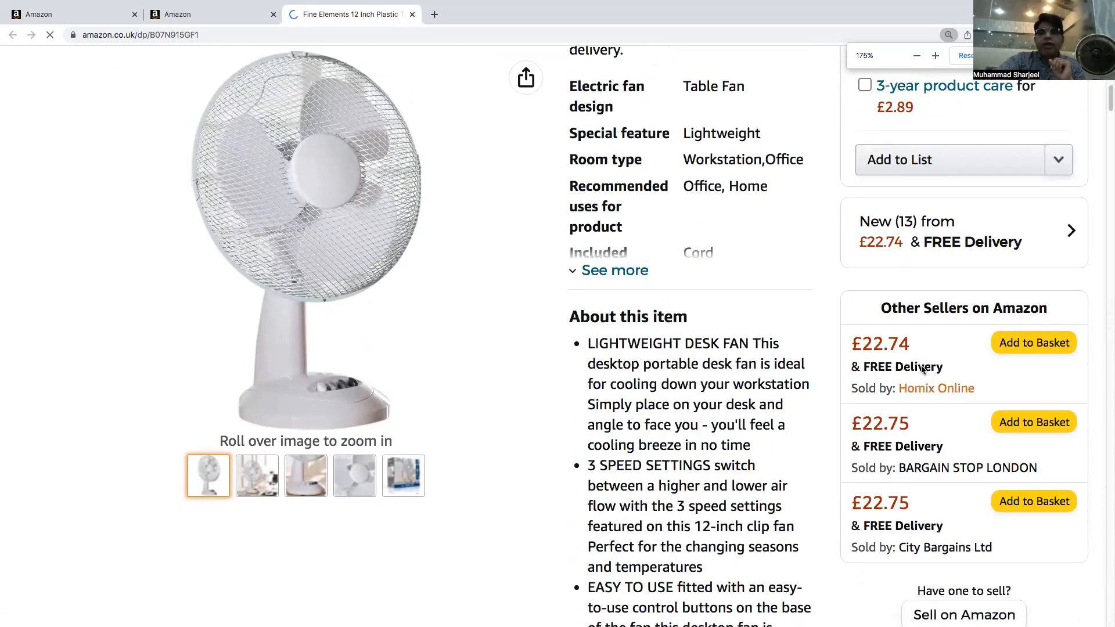
scroll(922, 369, down, 1)
mouse_move(911, 353)
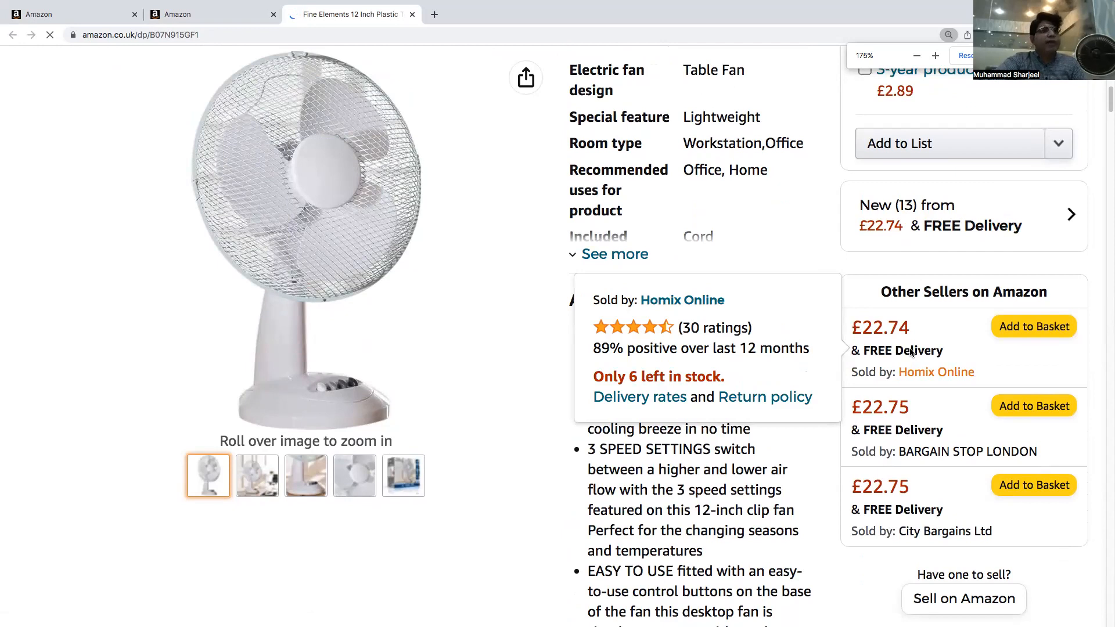
click(201, 15)
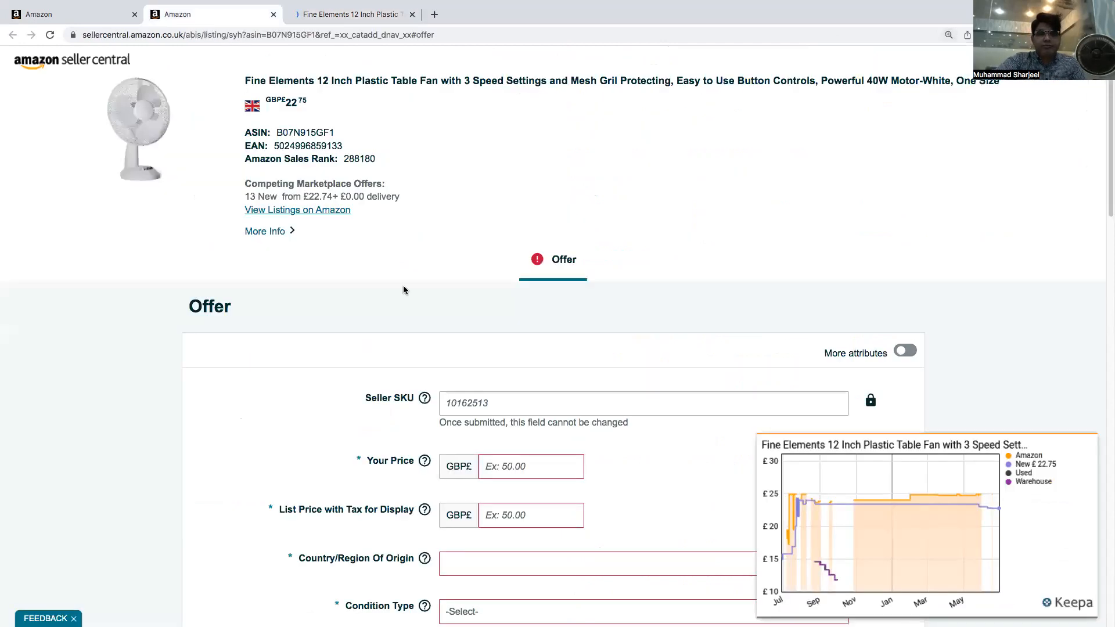
Set your price for the fan offer to GBP 22.73
click(497, 461)
text(22)
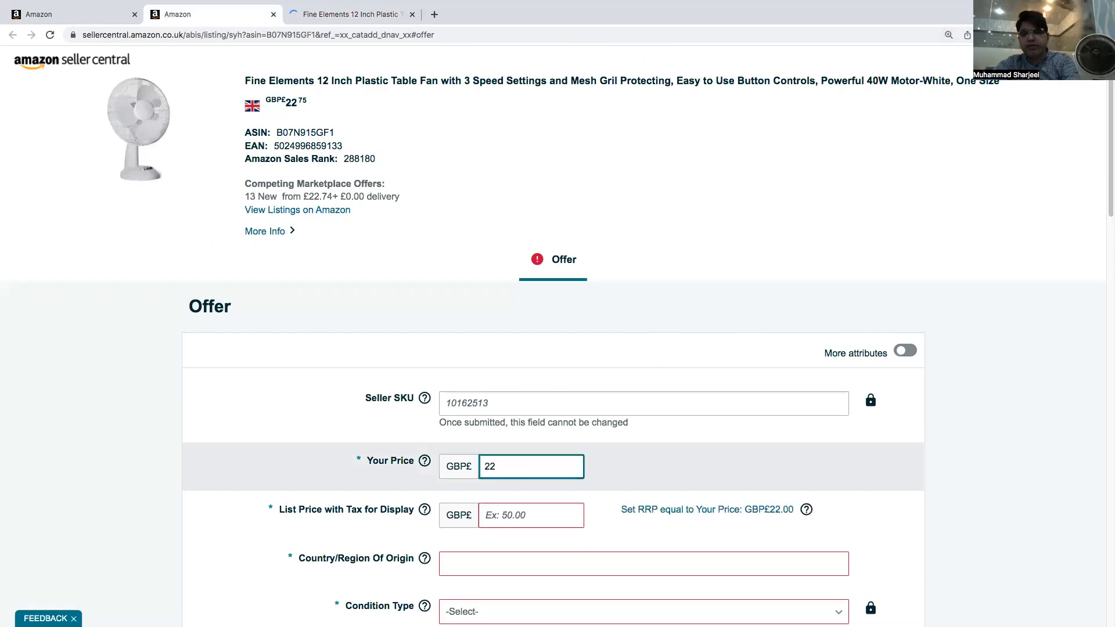
text(.73)
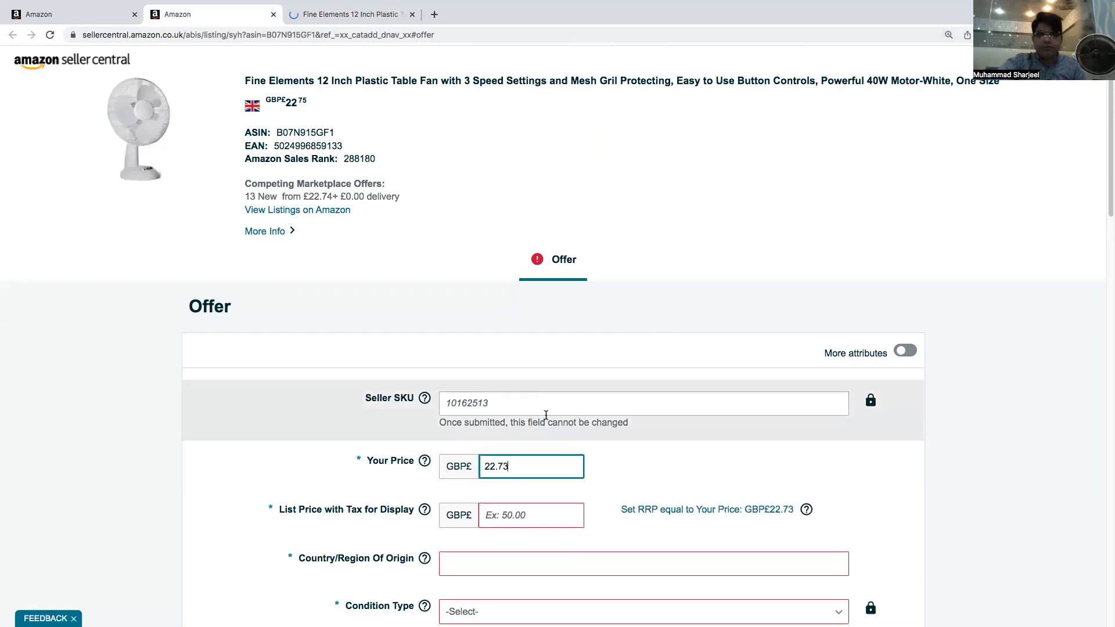
Set the list price with tax for display to GBP 22.73
scroll(523, 407, down, 3)
click(517, 385)
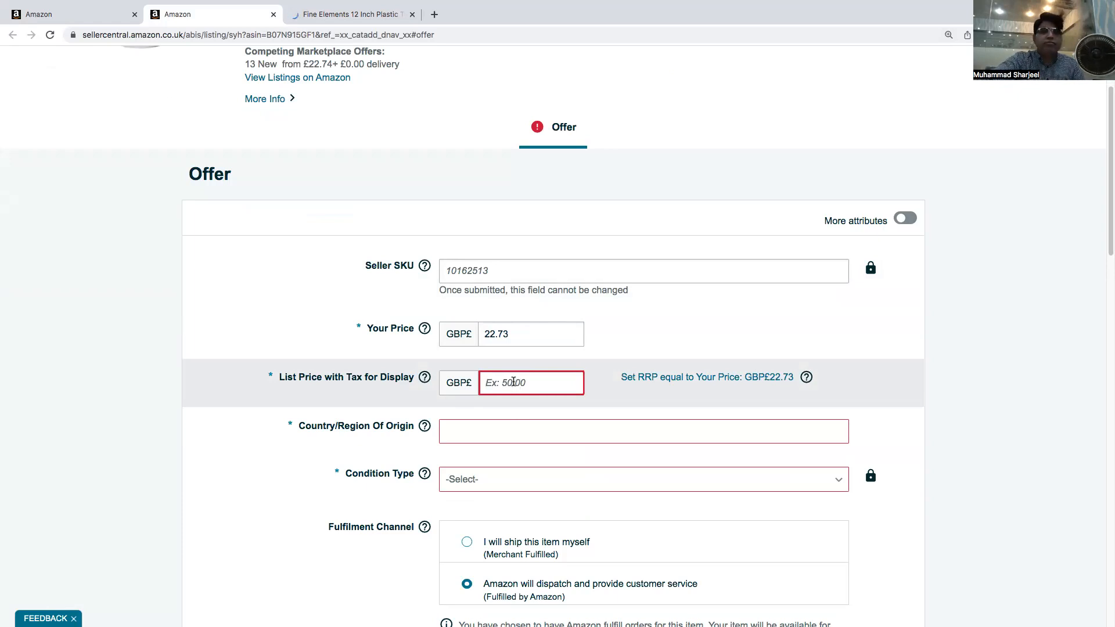
click(485, 339)
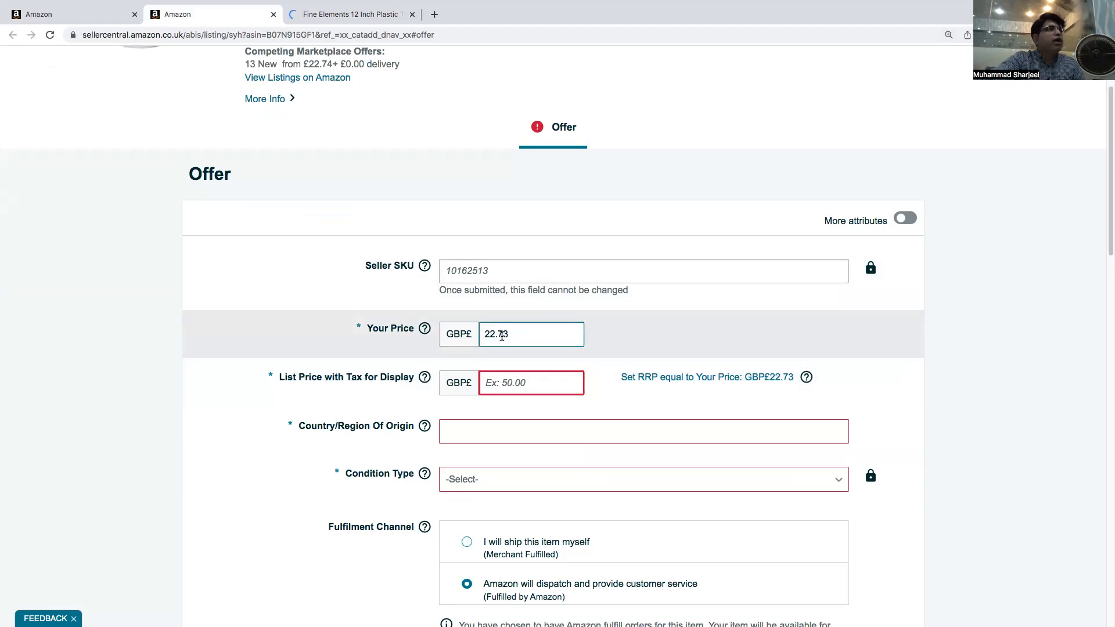
click(490, 377)
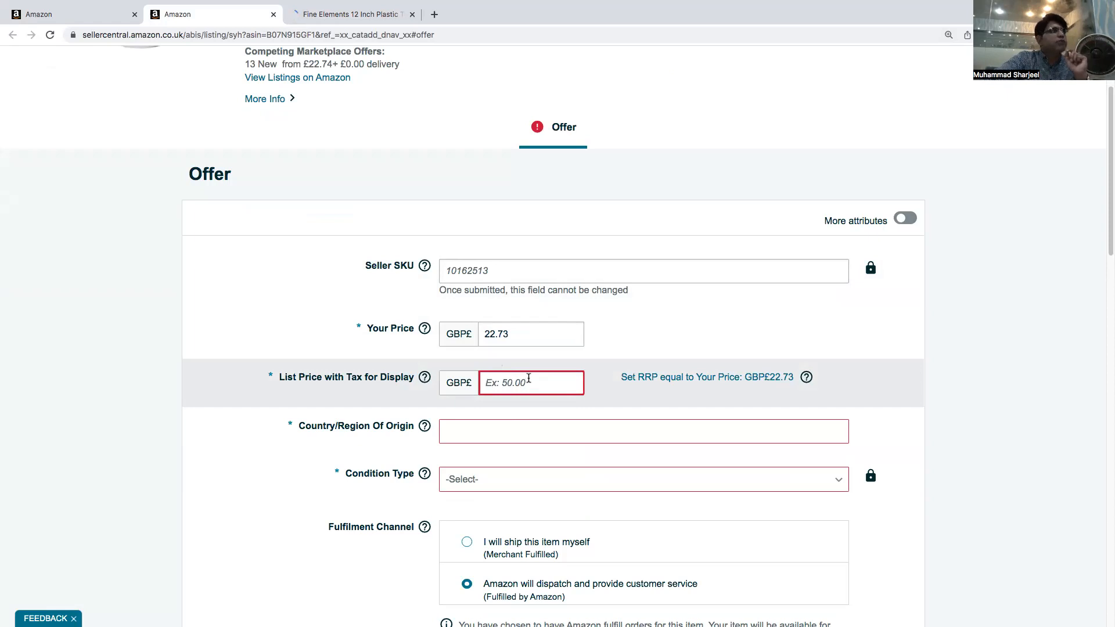
scroll(511, 384, up, 1)
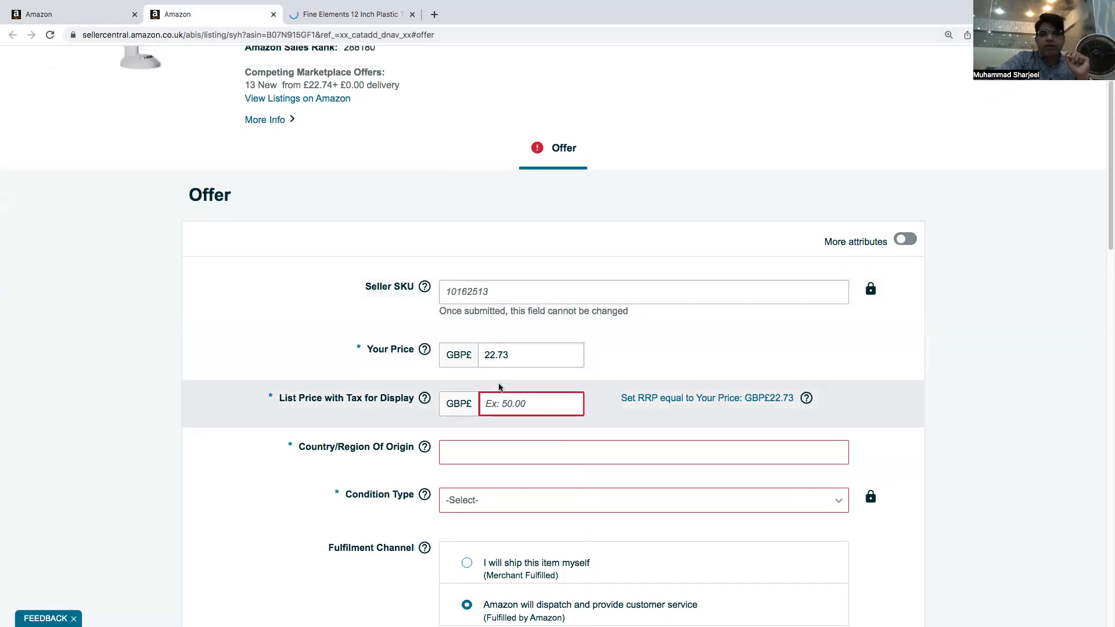
text(22.73)
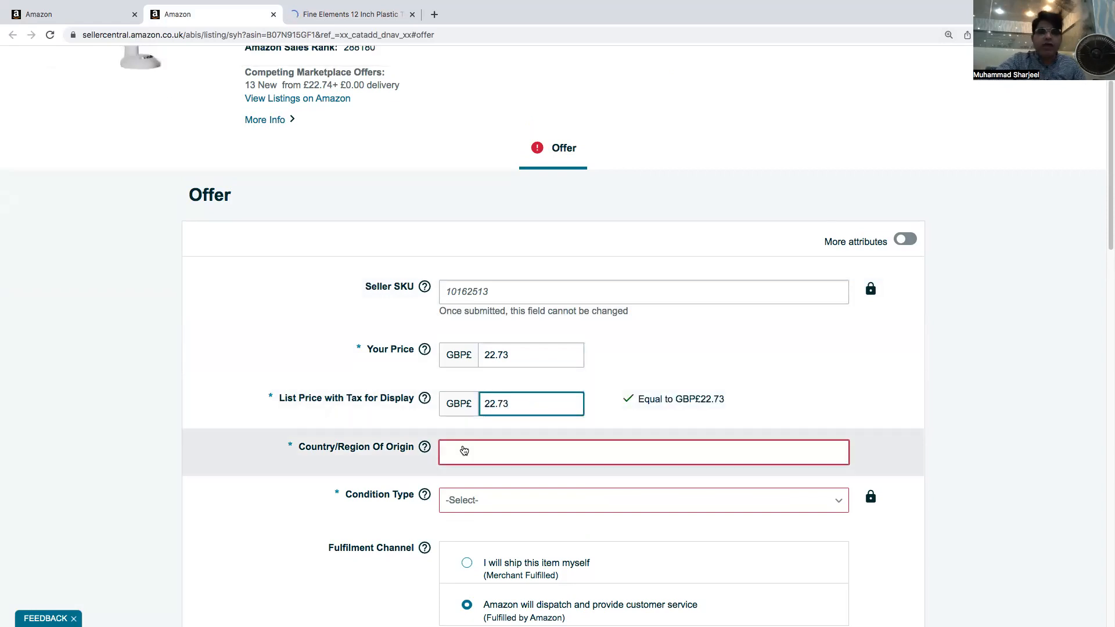
Set the country/region of origin to China and the condition type to New
click(464, 450)
text(chin)
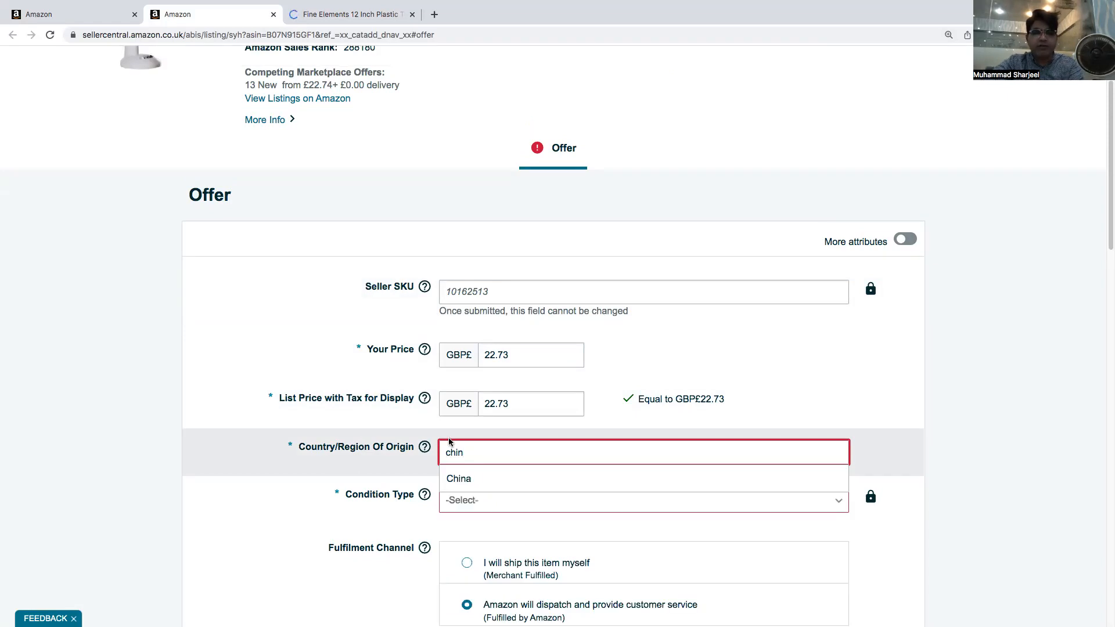
click(470, 477)
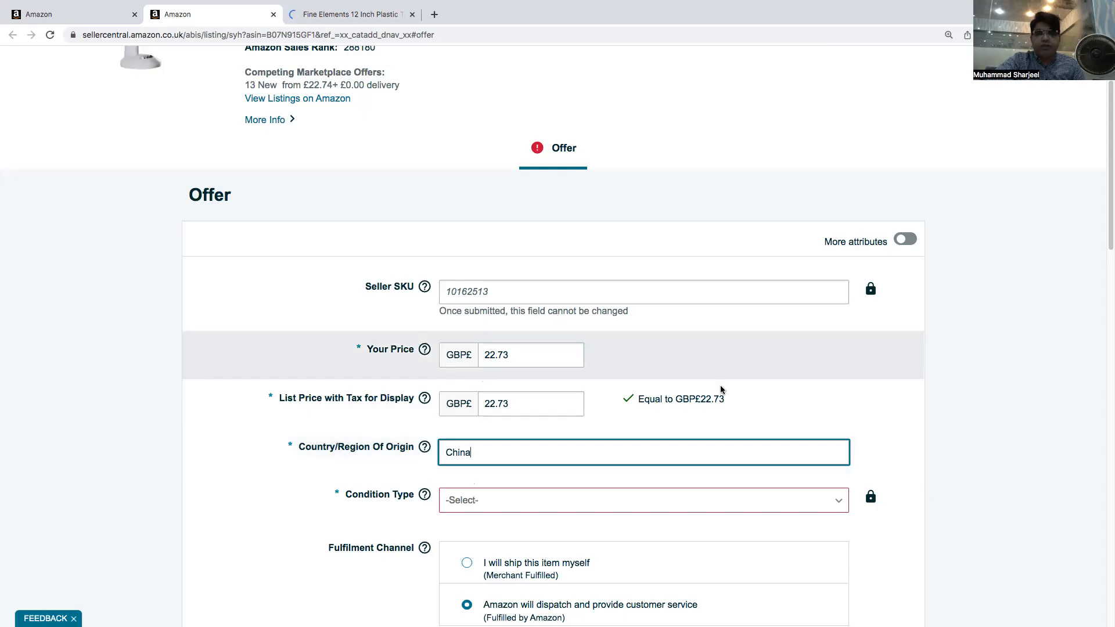
scroll(699, 342, down, 2)
scroll(700, 345, down, 5)
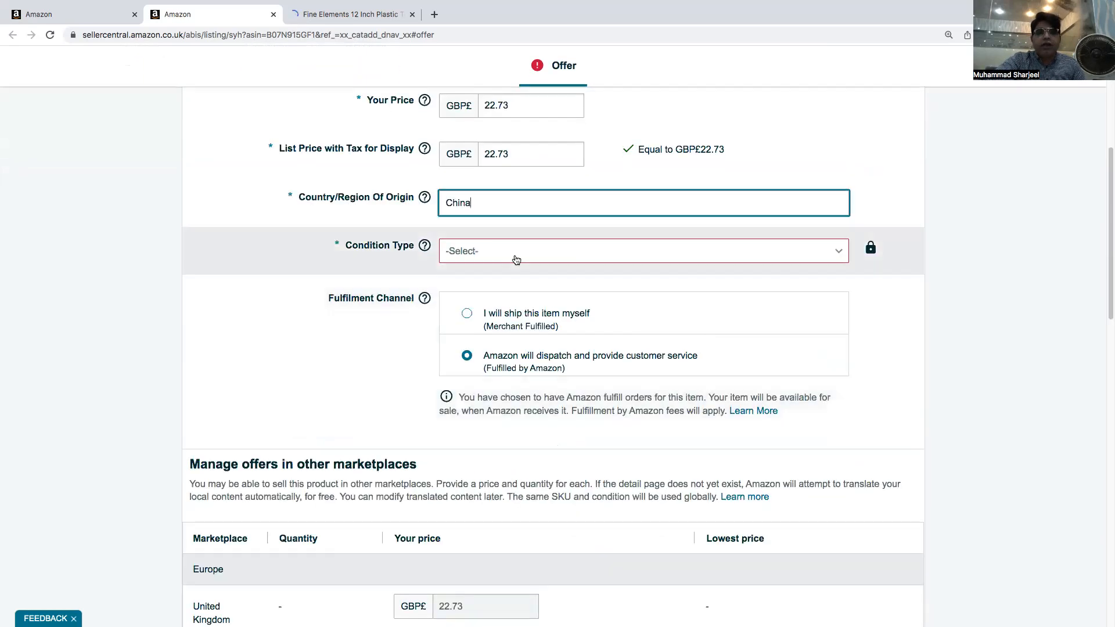
click(514, 255)
click(463, 362)
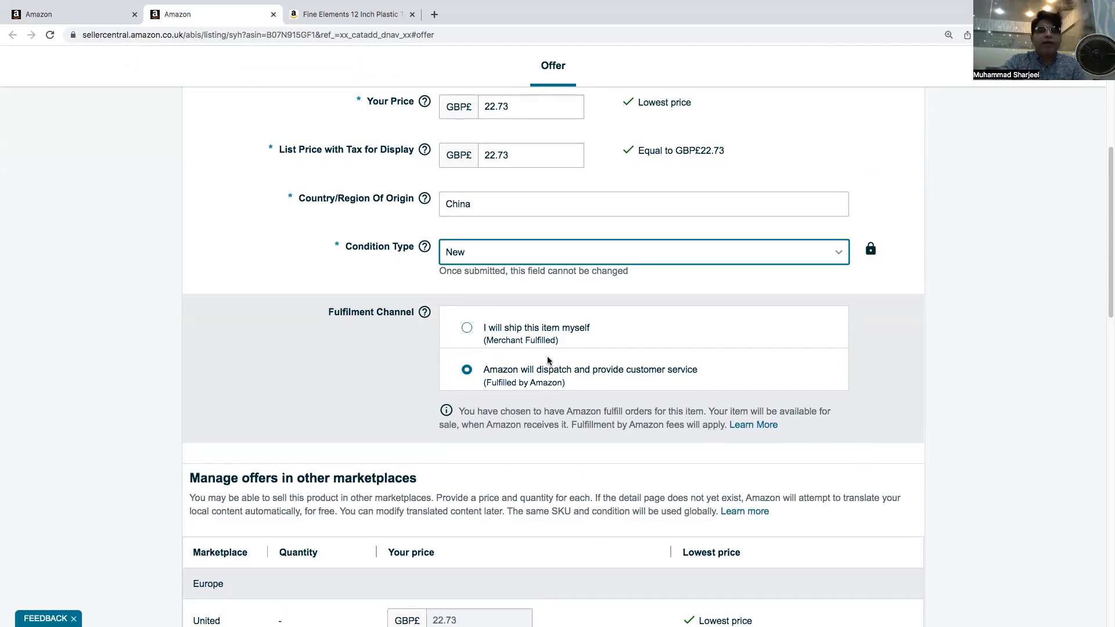
Save and finish the offer
scroll(547, 357, down, 5)
scroll(547, 357, down, 10)
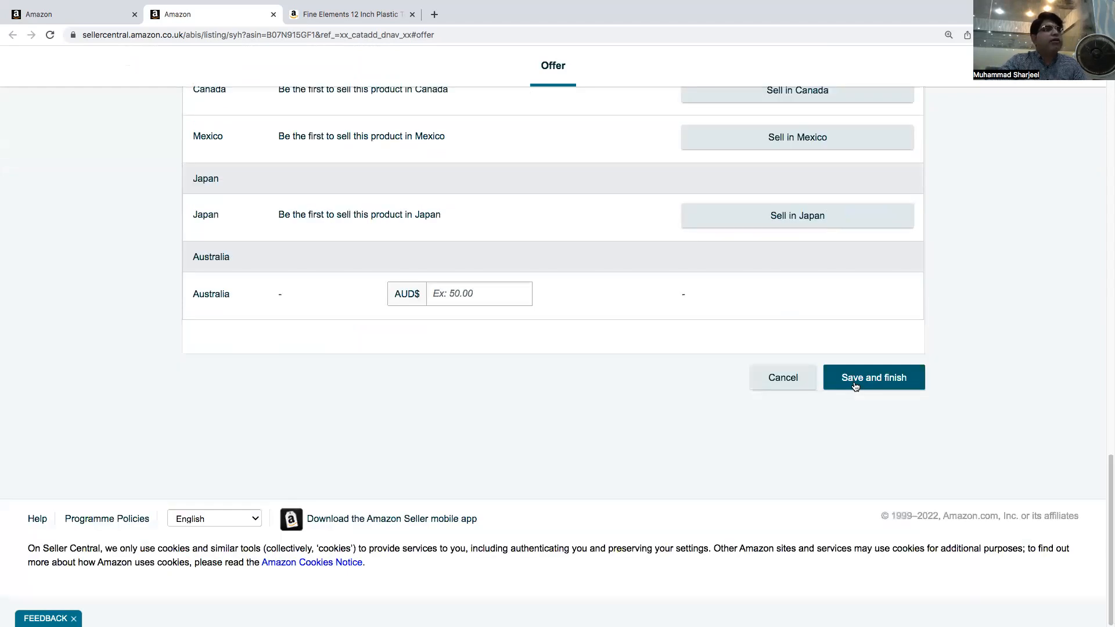
click(854, 387)
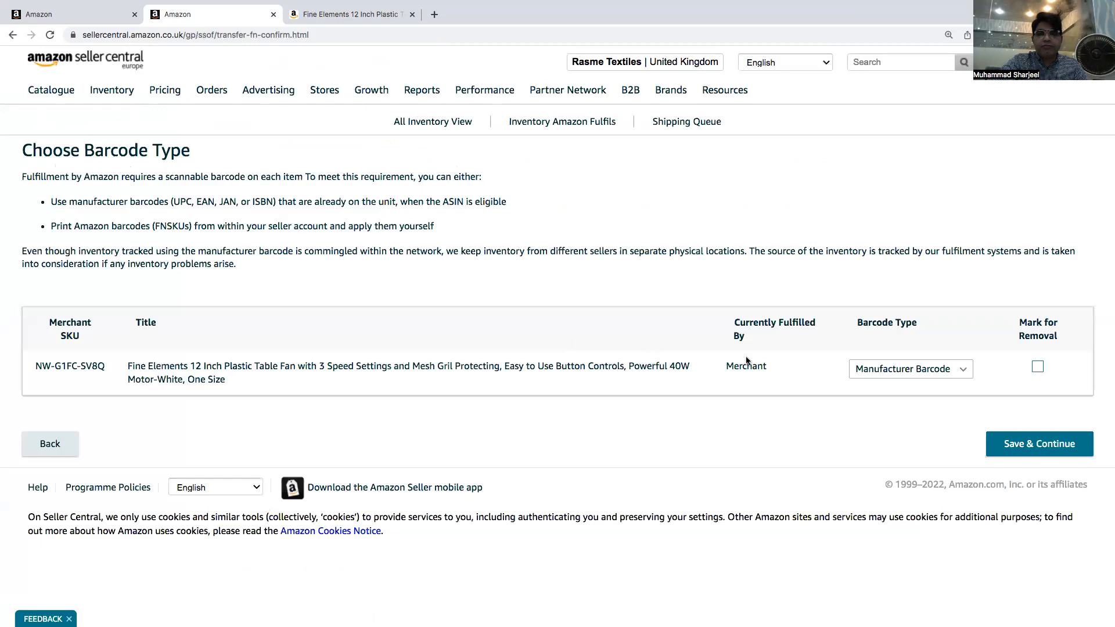
Keep Manufacturer Barcode as the fan's barcode type and save and continue
click(964, 373)
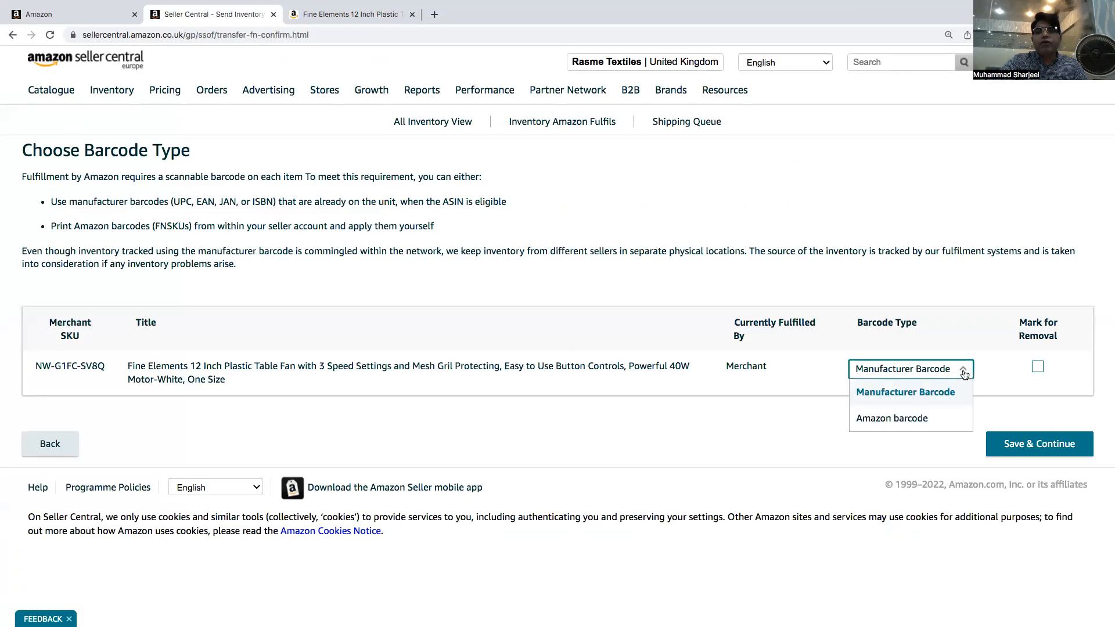
click(914, 400)
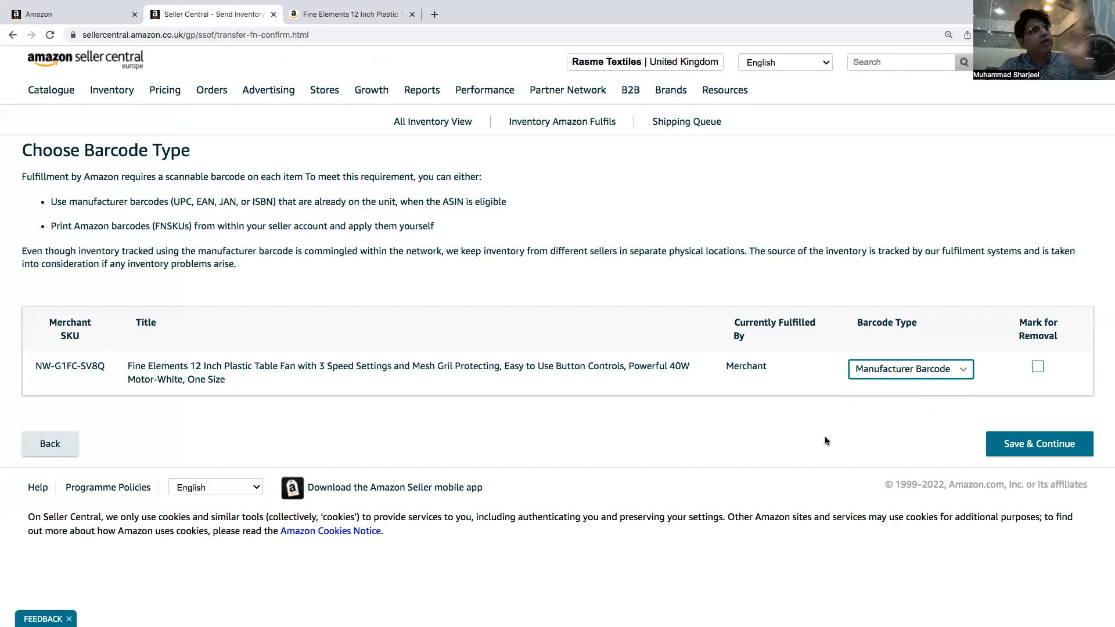
click(998, 453)
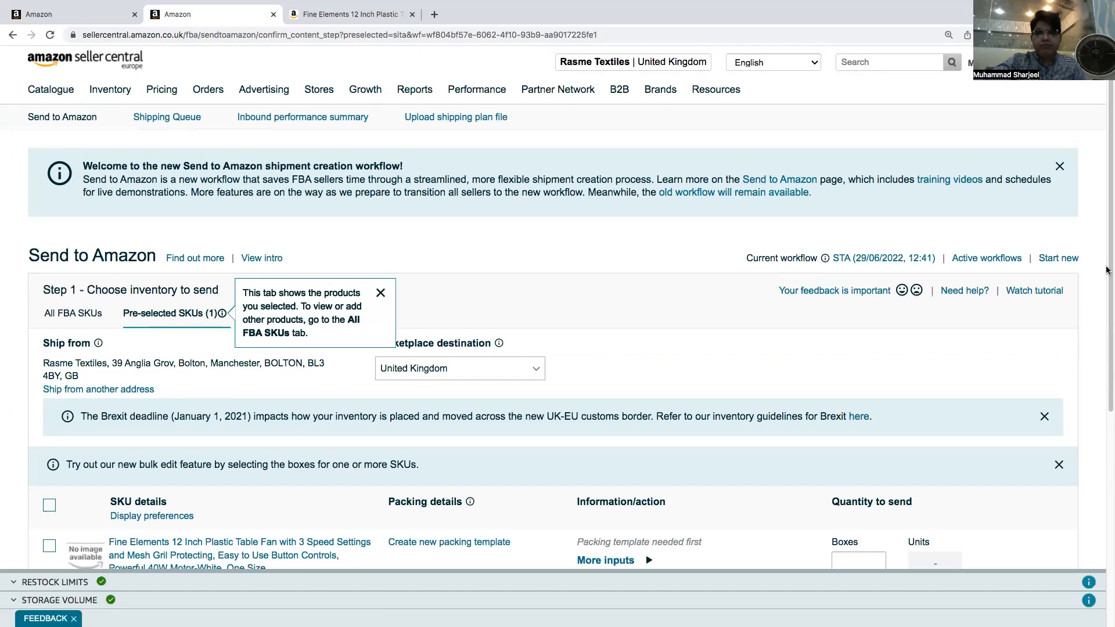
Examine the Send to Amazon inventory step and the packing template dialog without saving anything
mouse_move(475, 96)
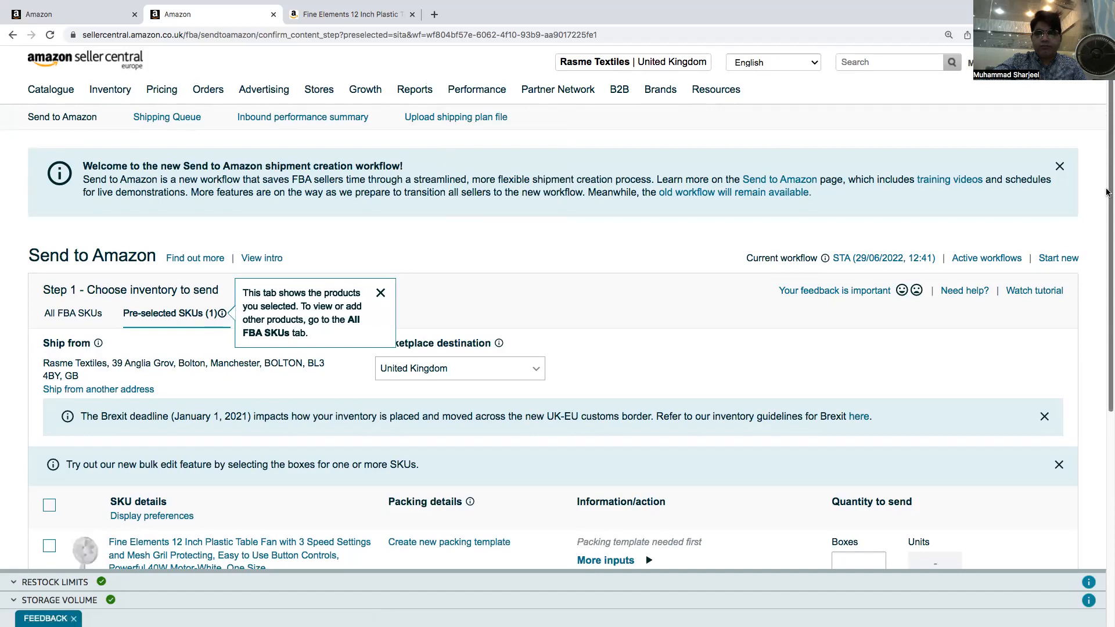
scroll(1106, 228, down, 2)
scroll(1106, 228, down, 4)
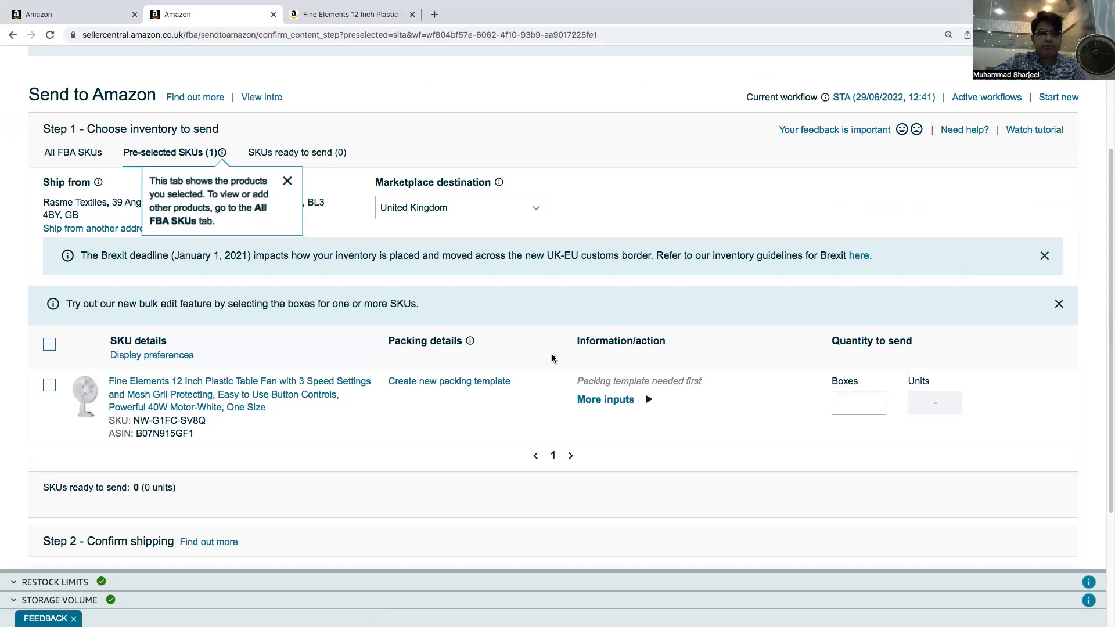
scroll(357, 242, down, 1)
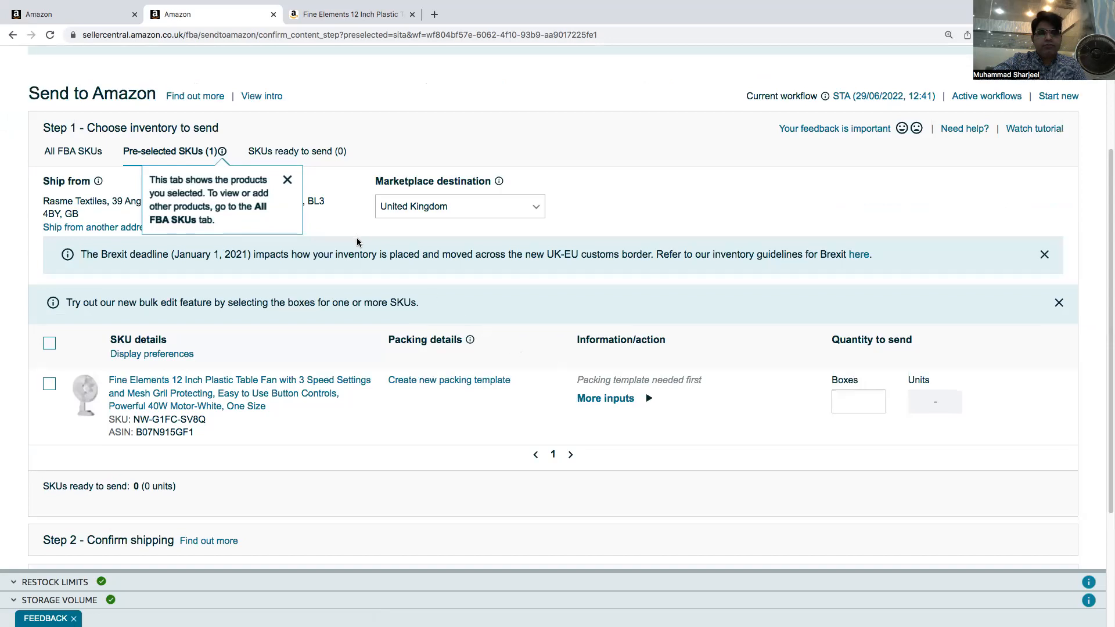
scroll(357, 242, down, 5)
scroll(358, 242, up, 1)
scroll(486, 361, up, 10)
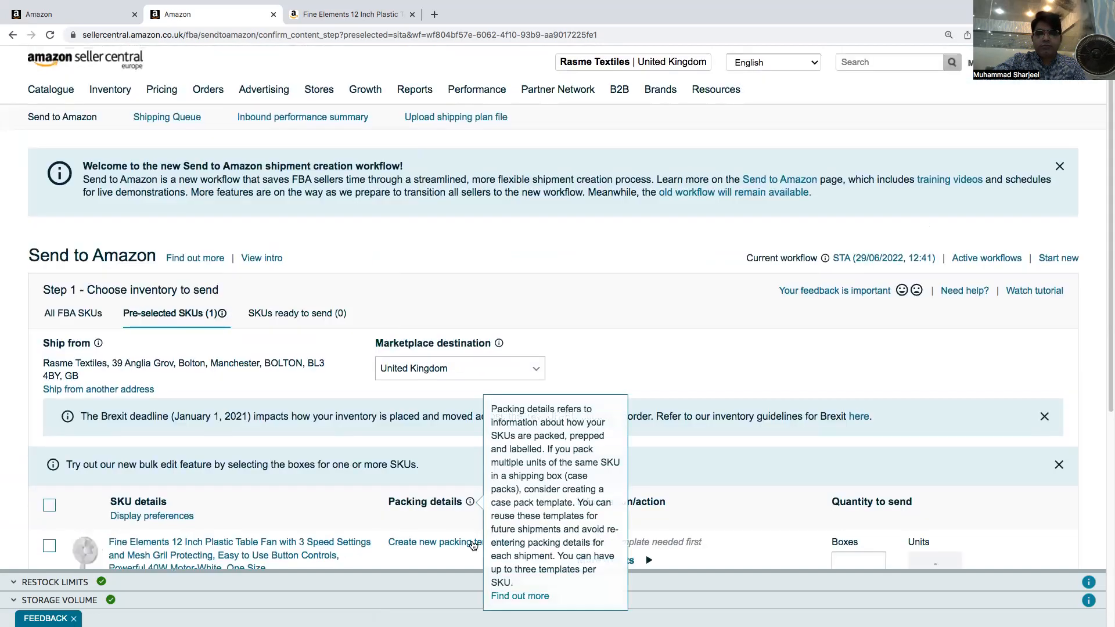
click(473, 544)
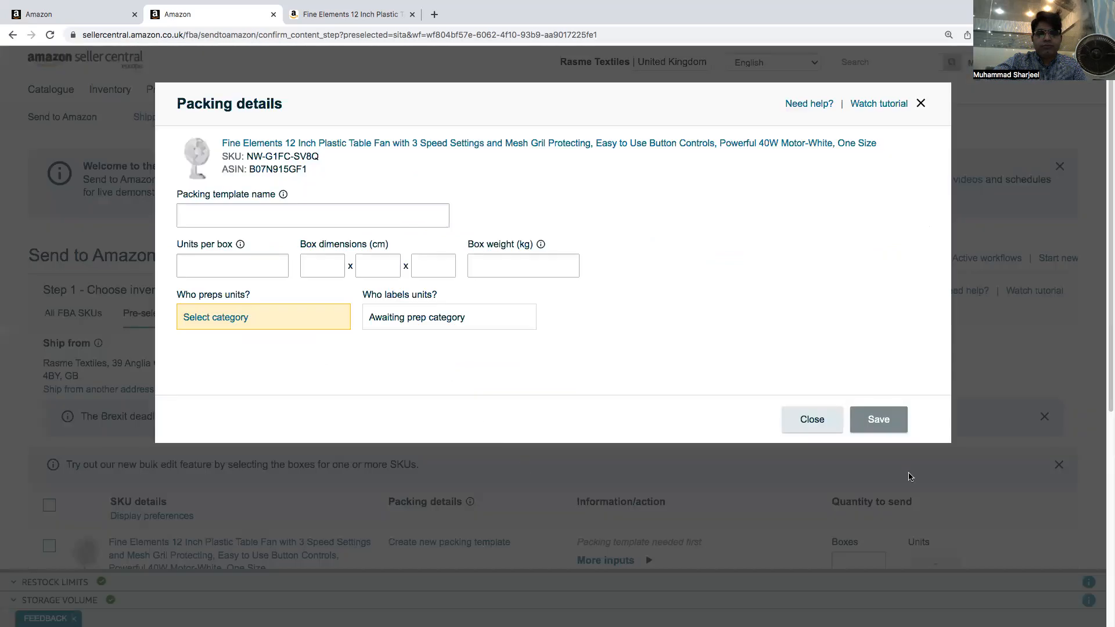
click(836, 421)
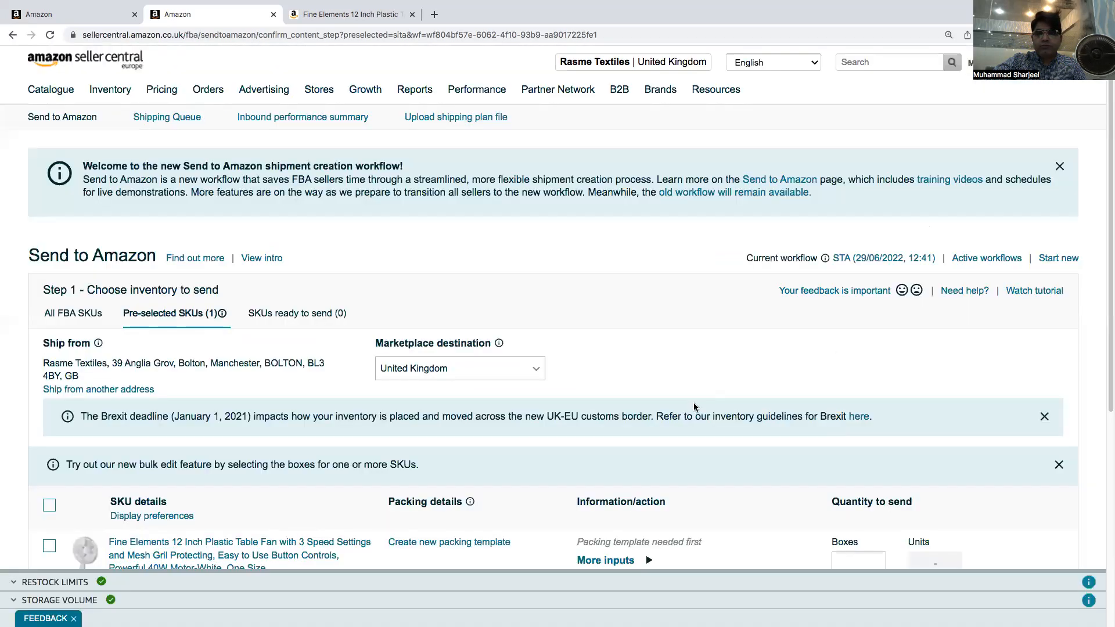
Reload the Send to Amazon shipment page
scroll(693, 407, down, 5)
scroll(618, 360, down, 1)
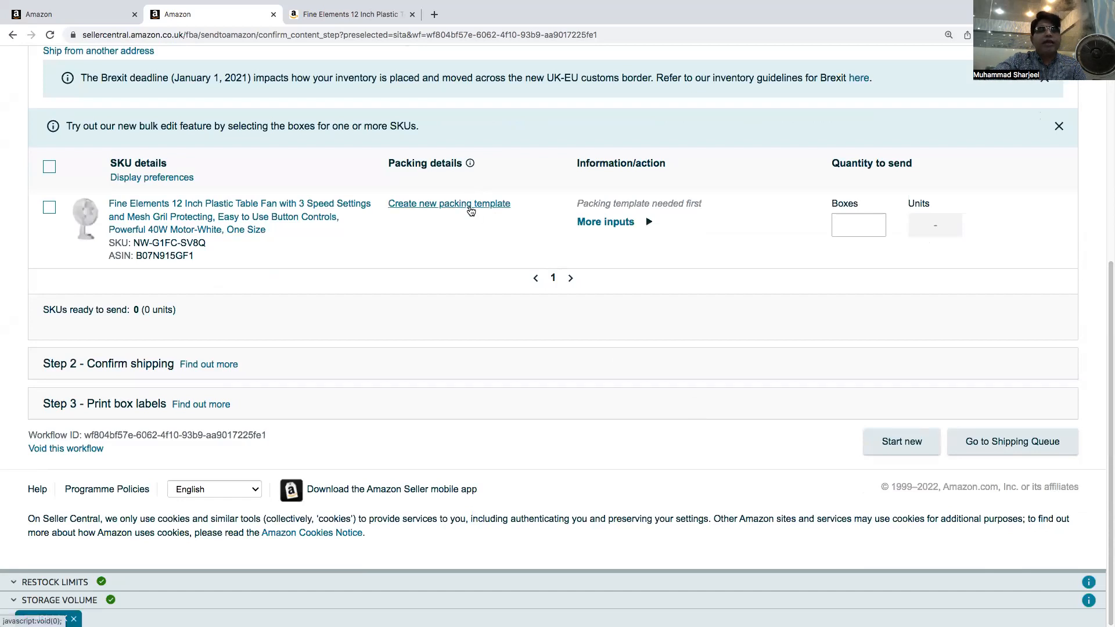
click(633, 39)
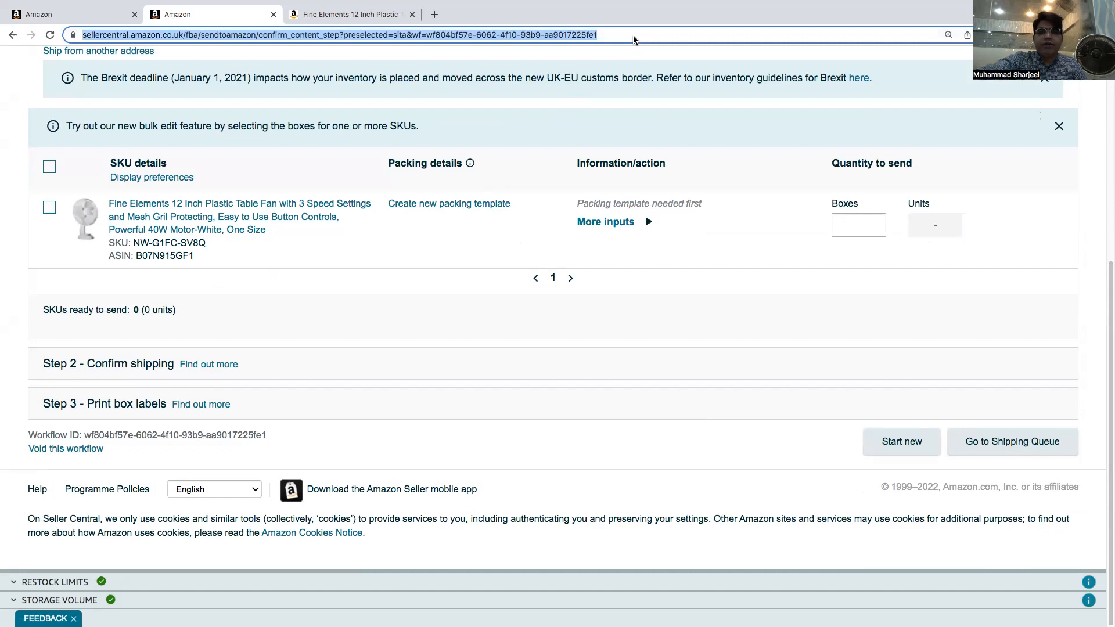
key(Return)
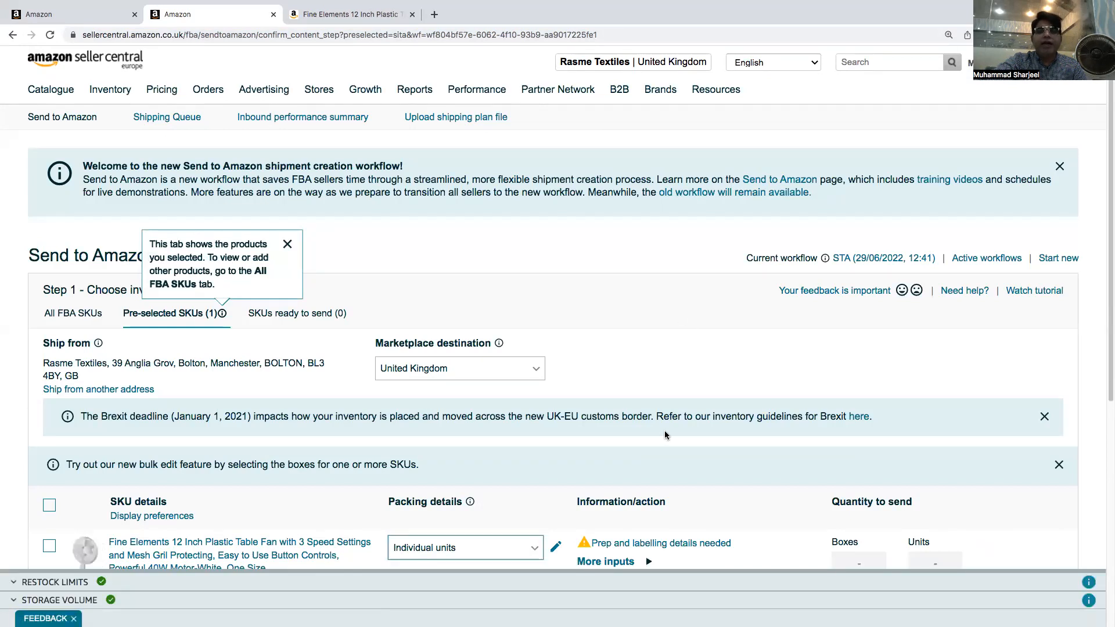
Set the fan's prep category to No prep needed and save the packing details
drag(1108, 300, 1108, 361)
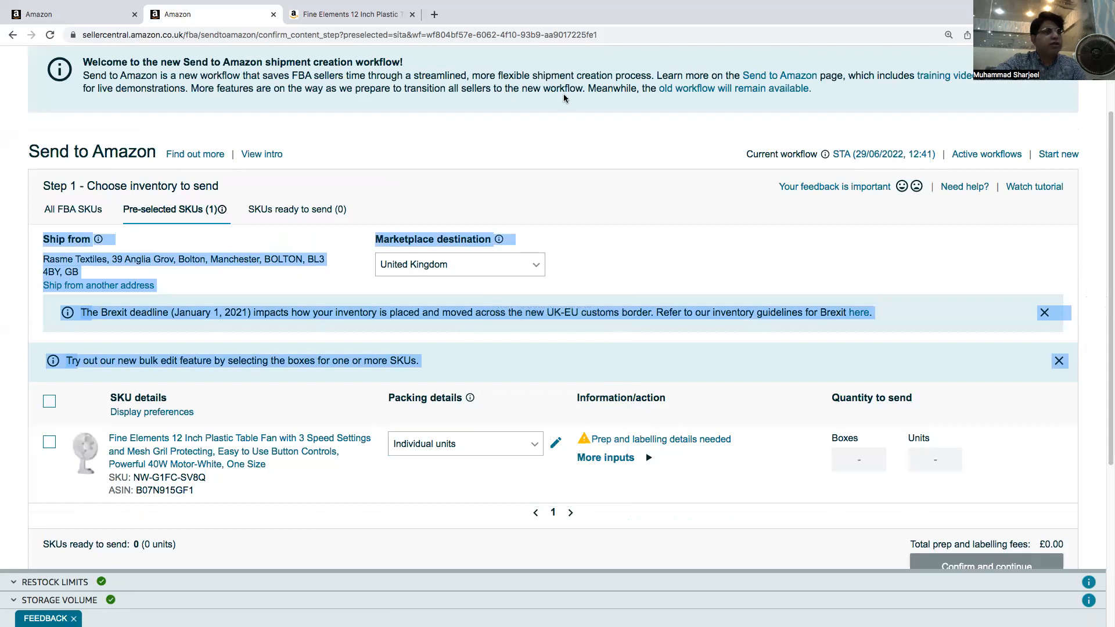
scroll(651, 330, up, 1)
scroll(653, 322, down, 5)
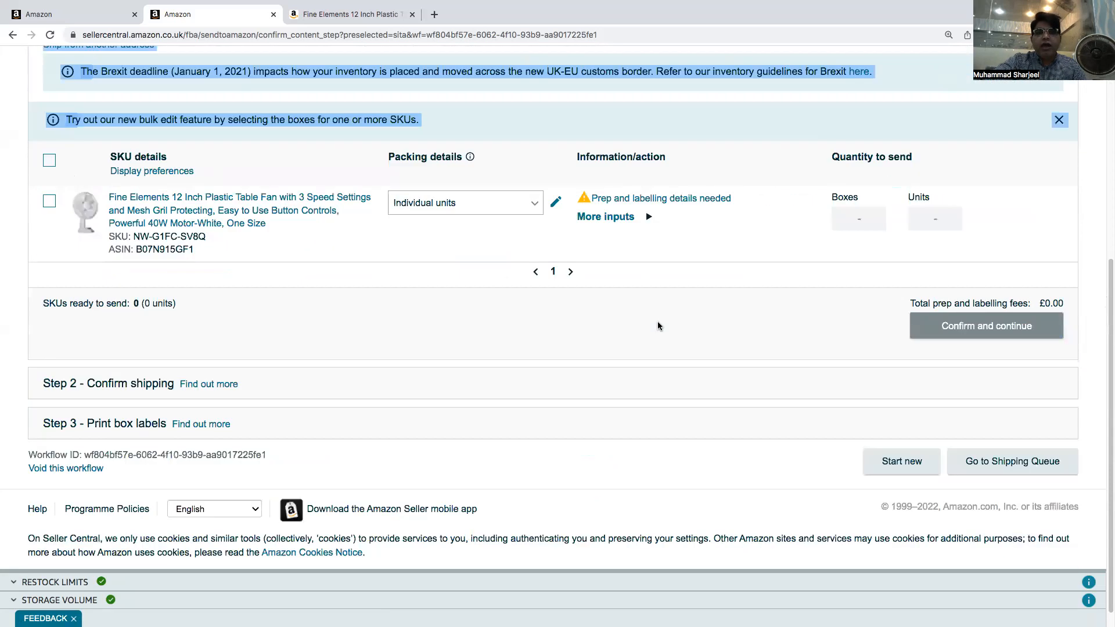
click(657, 321)
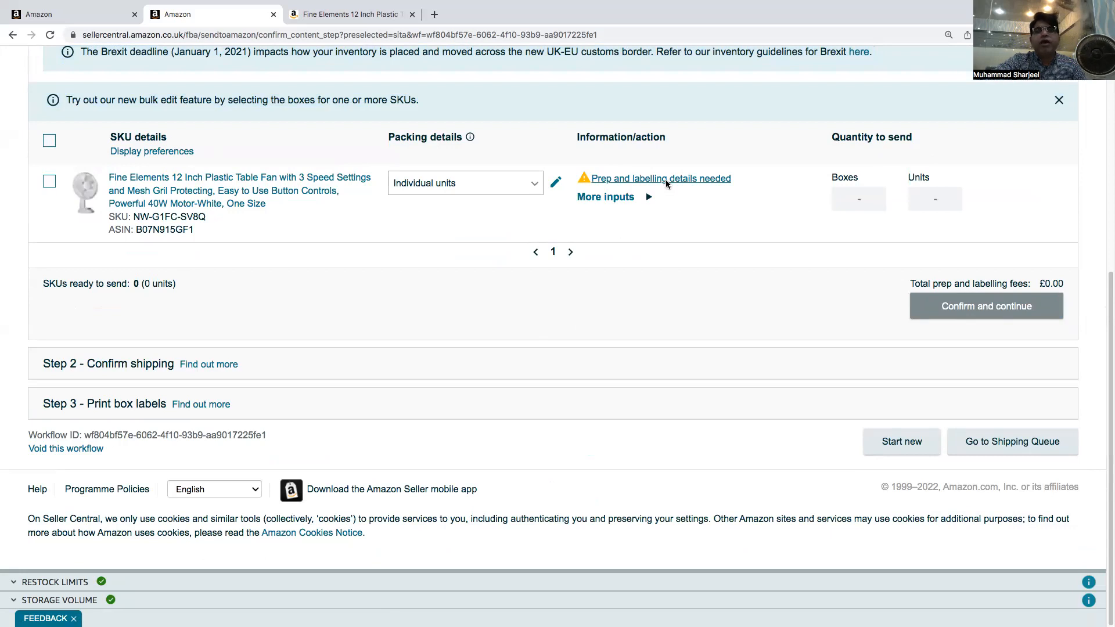
click(666, 184)
click(403, 251)
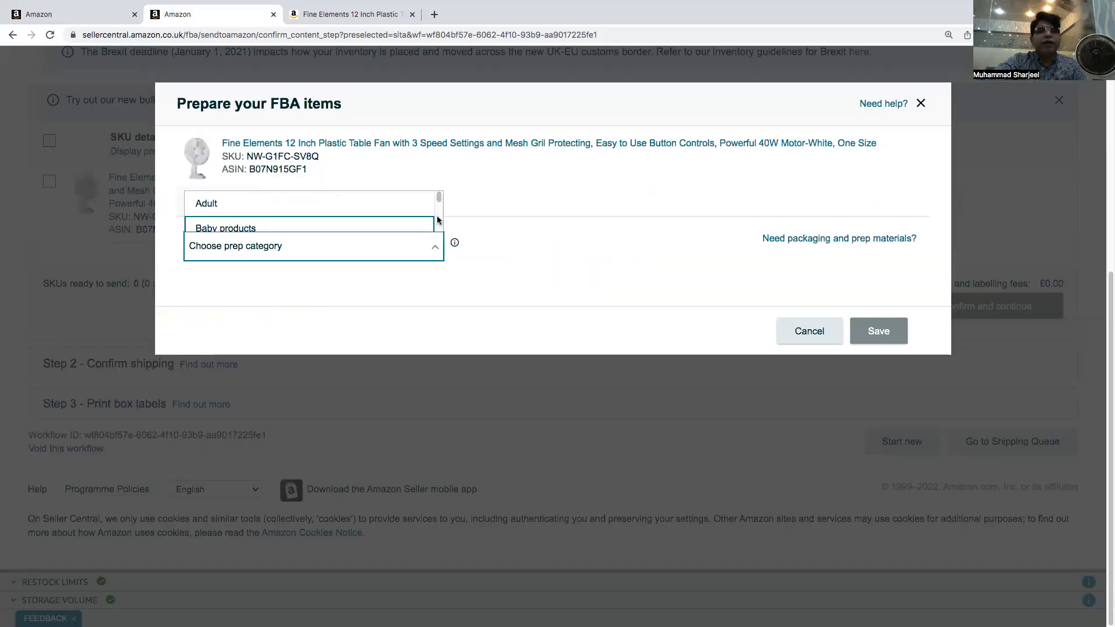
drag(441, 199, 442, 229)
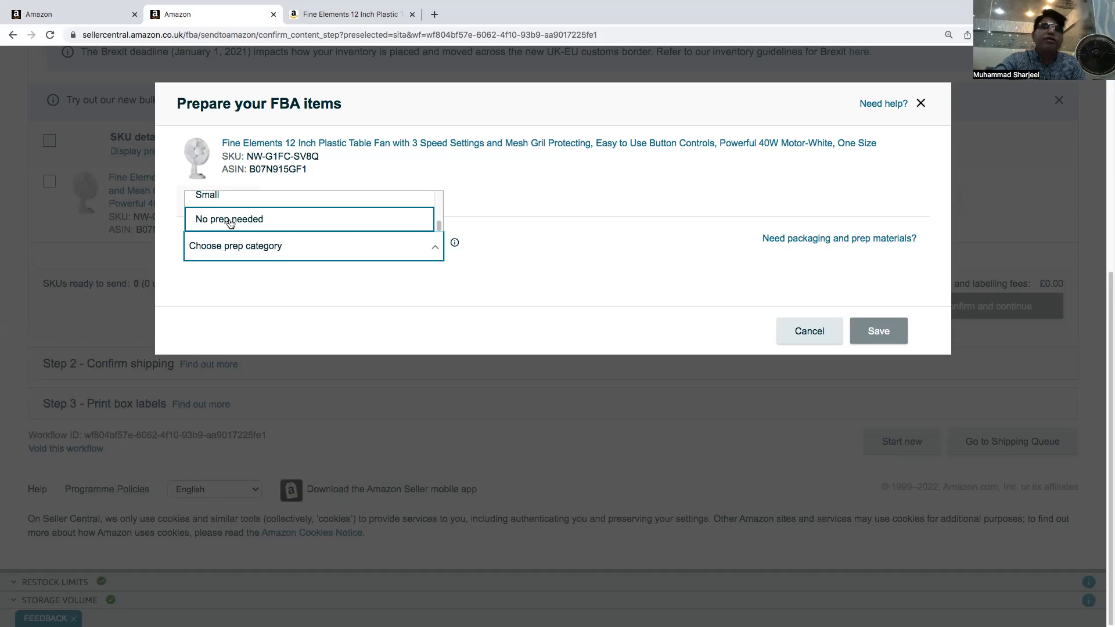
click(294, 223)
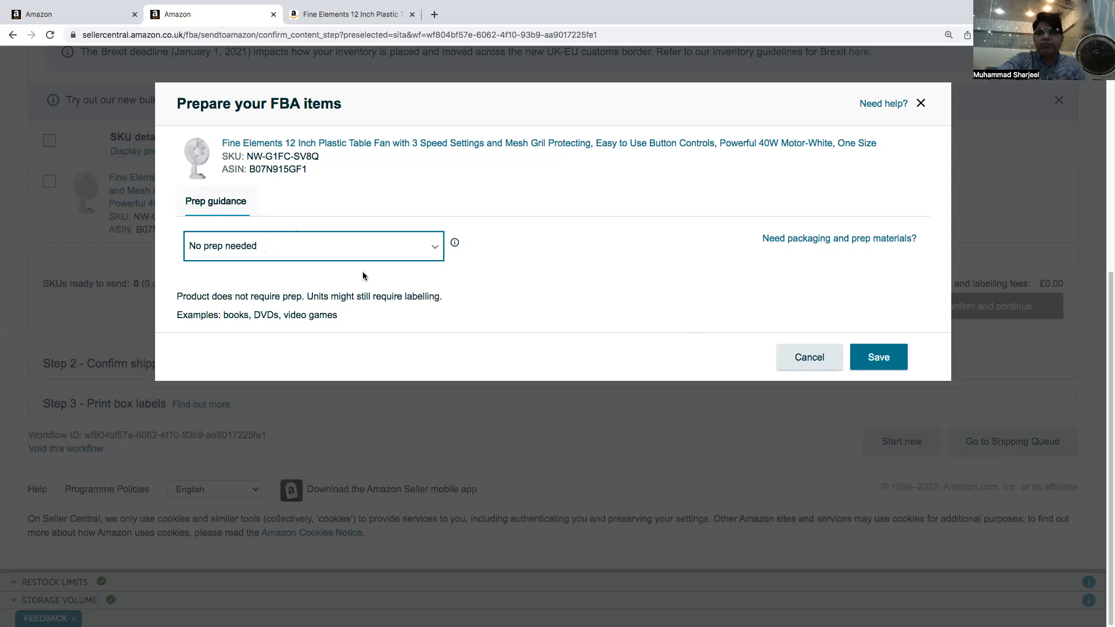
click(899, 356)
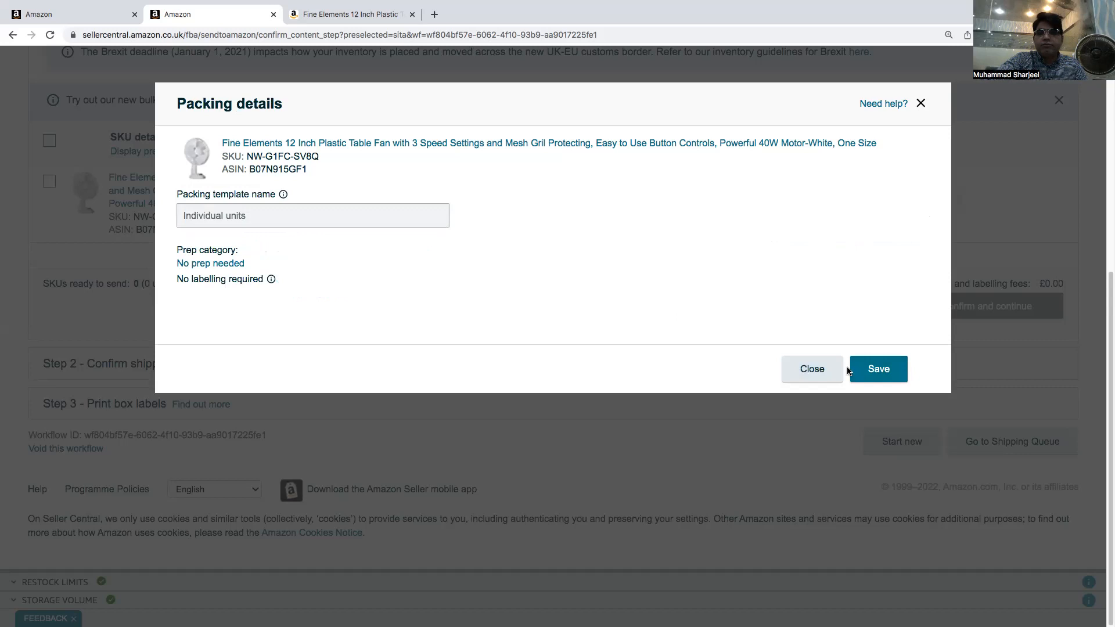
click(878, 370)
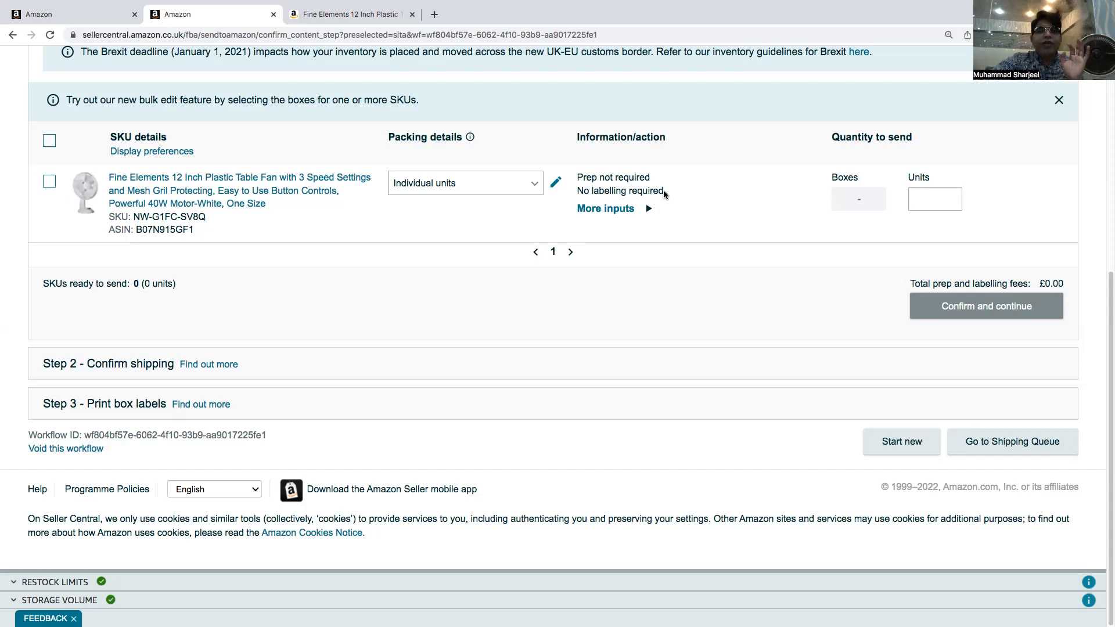
Expand the fan's More inputs section
drag(664, 191, 585, 191)
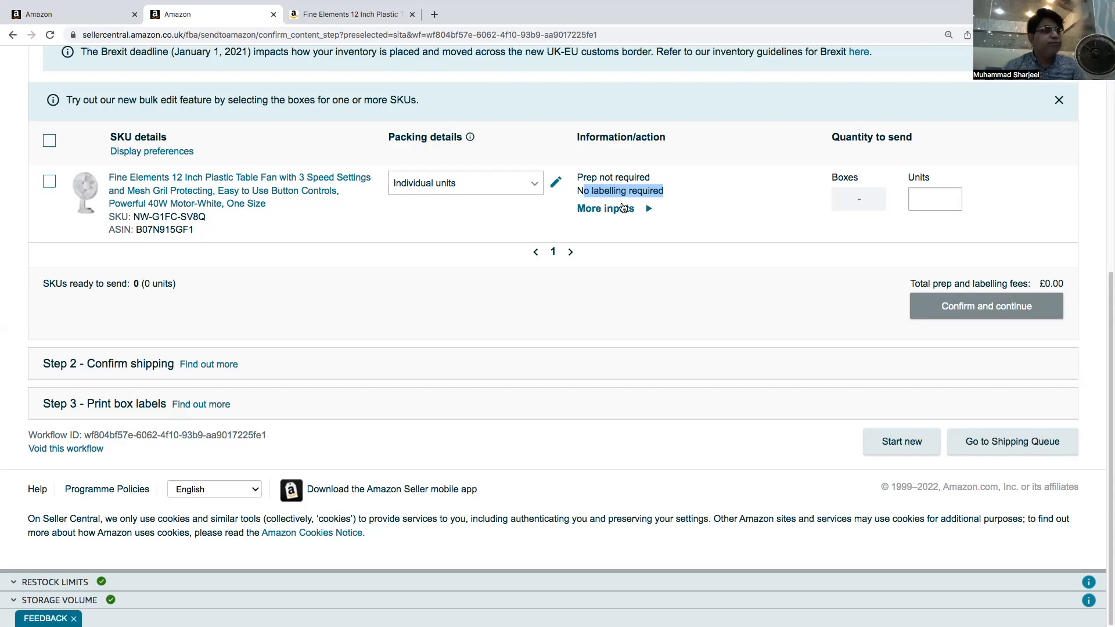
click(623, 208)
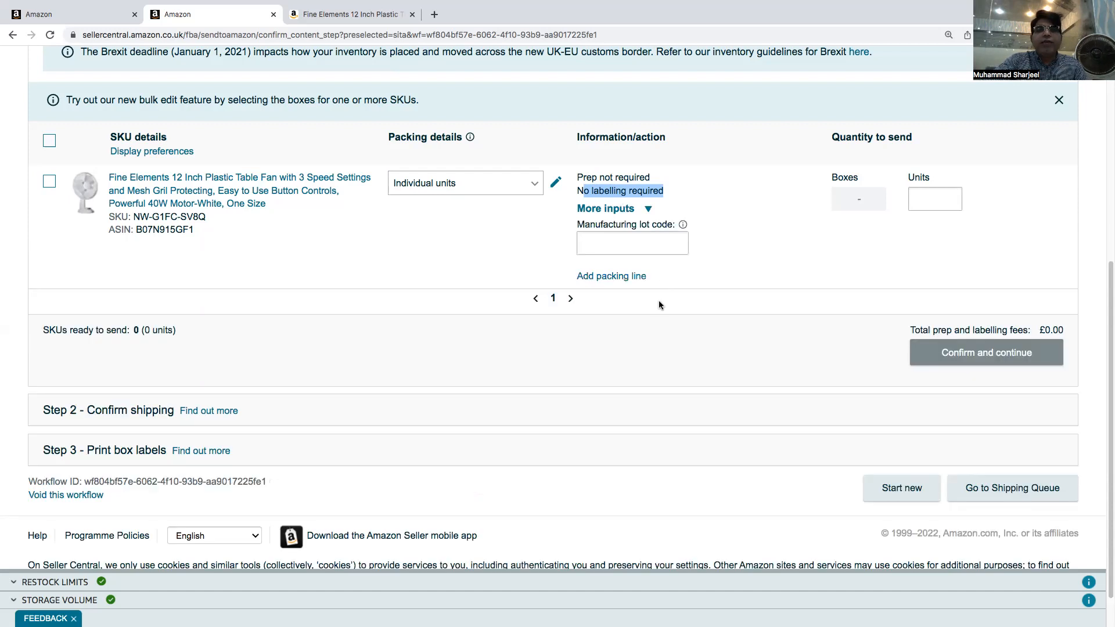
Collapse the fan's More inputs section and enter 50 units to send as individual units
click(720, 251)
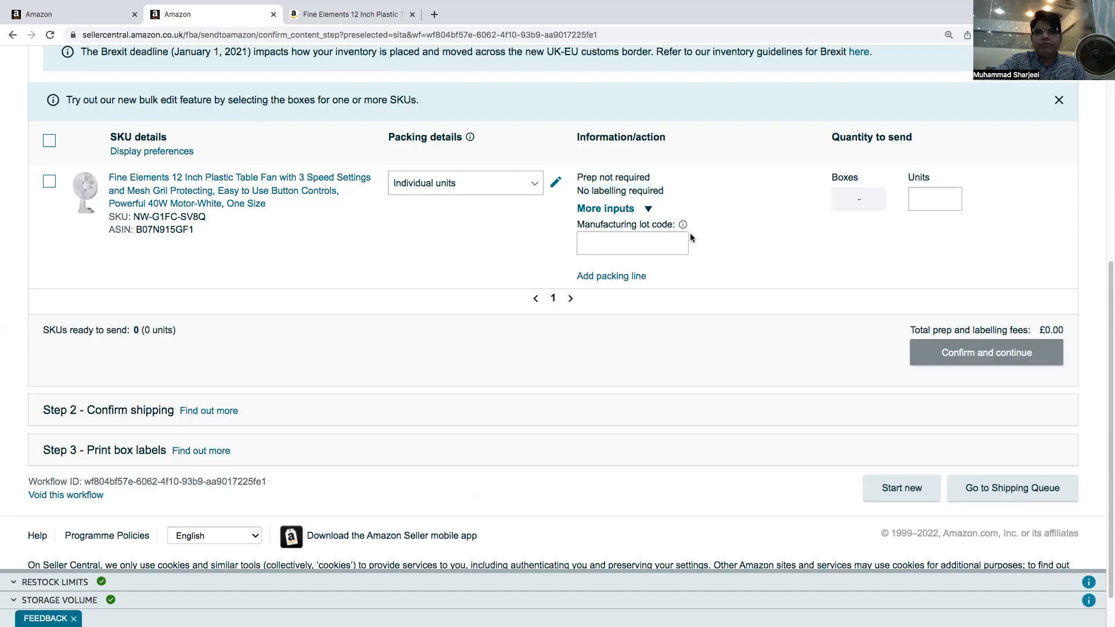
click(648, 209)
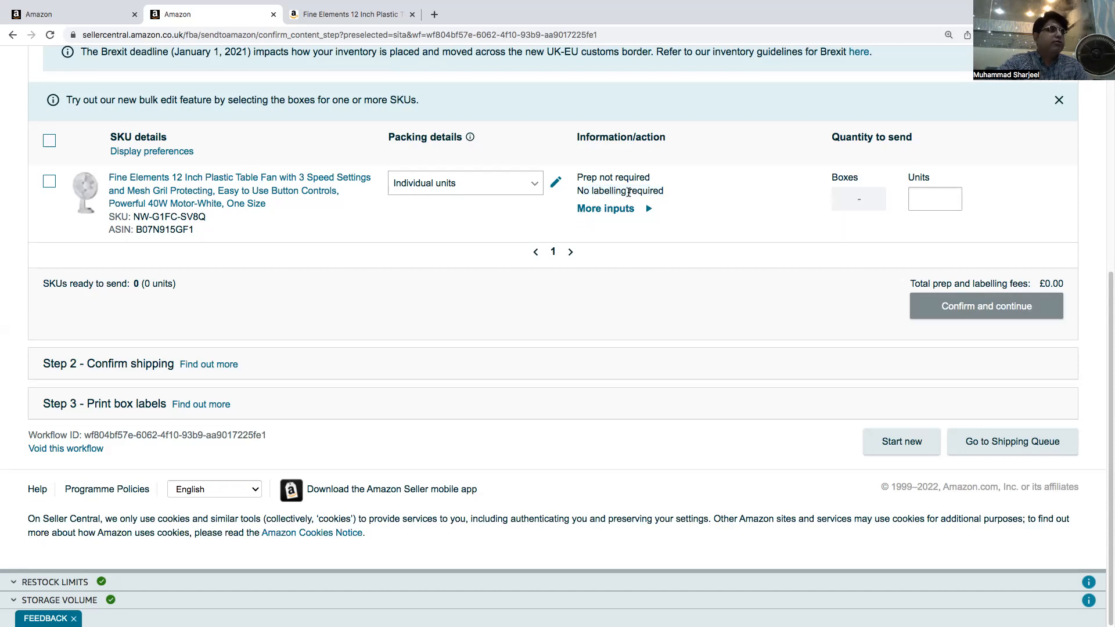
click(922, 199)
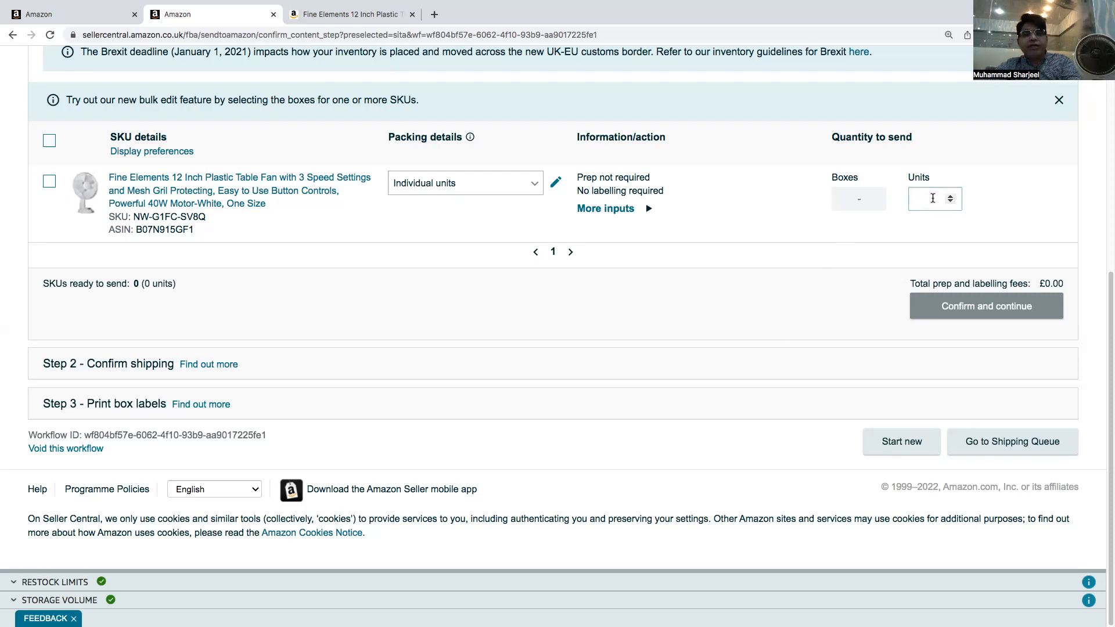
text(5)
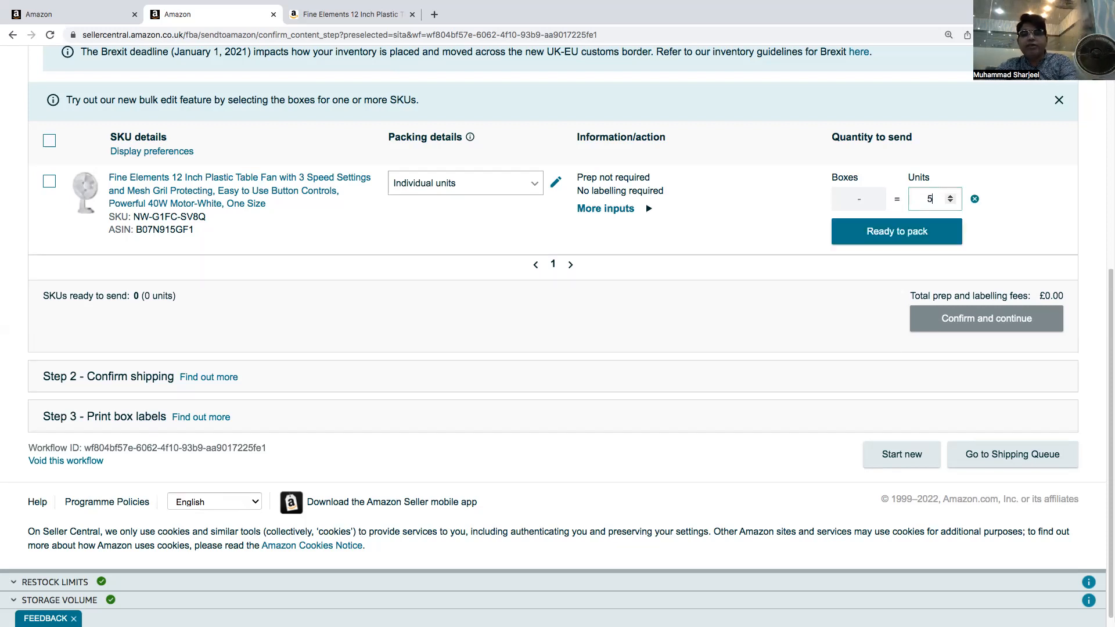
click(941, 202)
text(0)
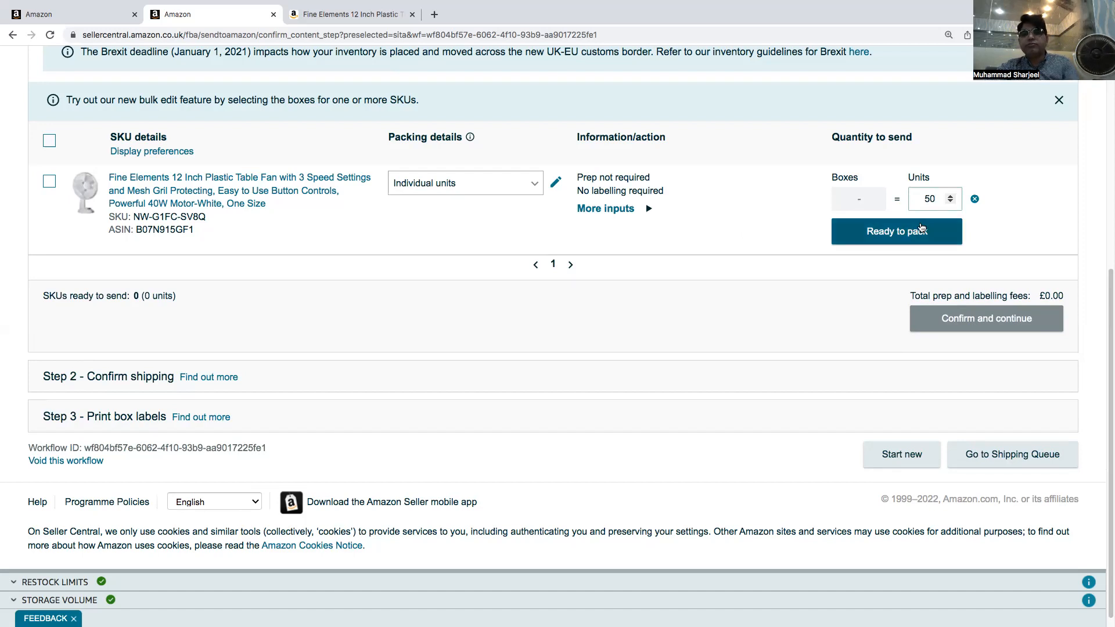
Start a new case pack template for the fan and paste the copied product title as the template name
click(536, 190)
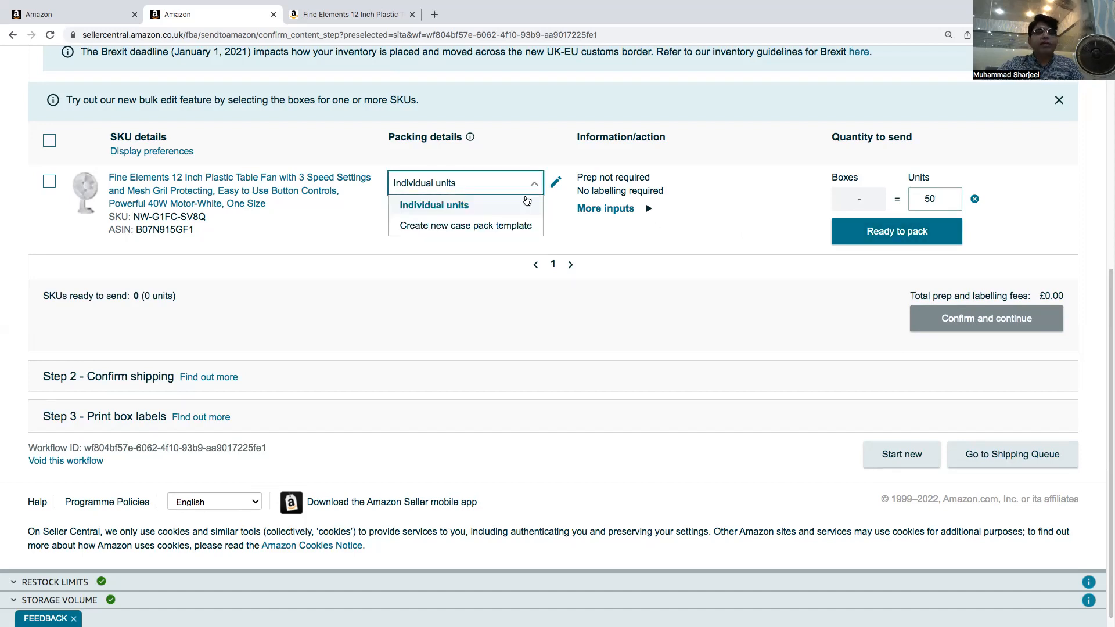
click(442, 231)
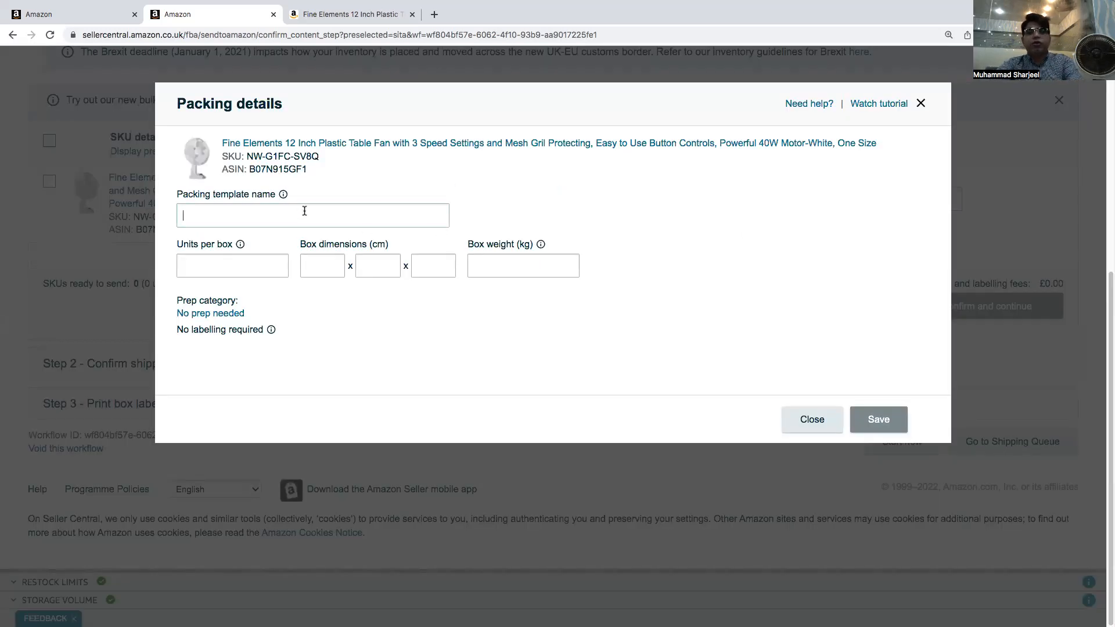
drag(220, 139, 454, 145)
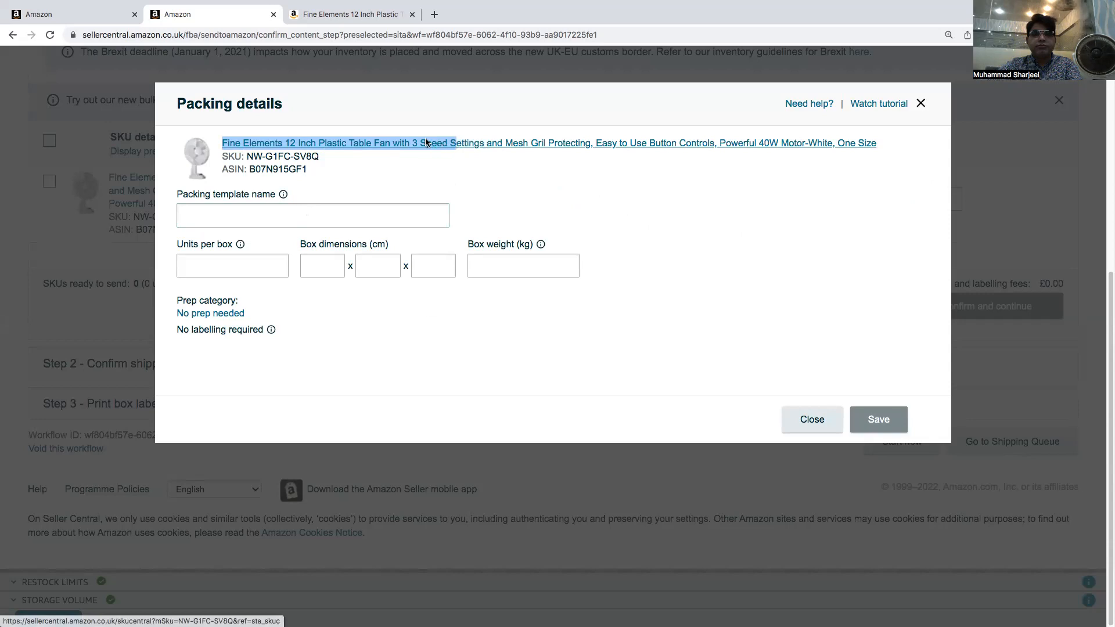
right_click(426, 143)
click(451, 216)
click(328, 213)
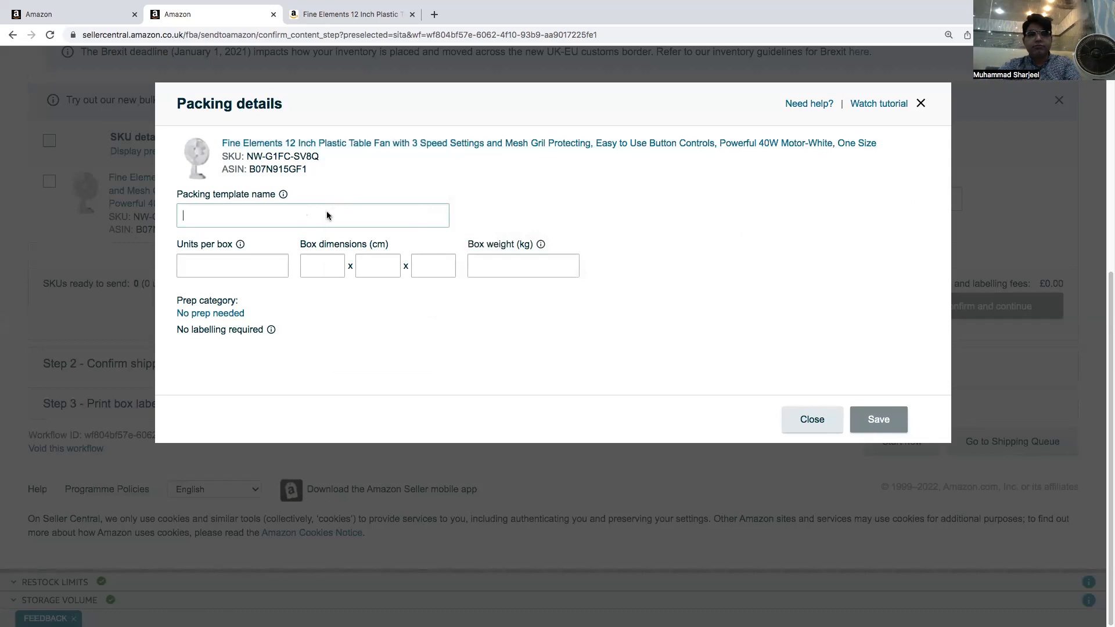
right_click(327, 212)
click(351, 287)
Set 10 units per box, box dimensions 50 x 45 x 30 cm and box weight 8 kg, then save and confirm the template
click(229, 268)
text(10)
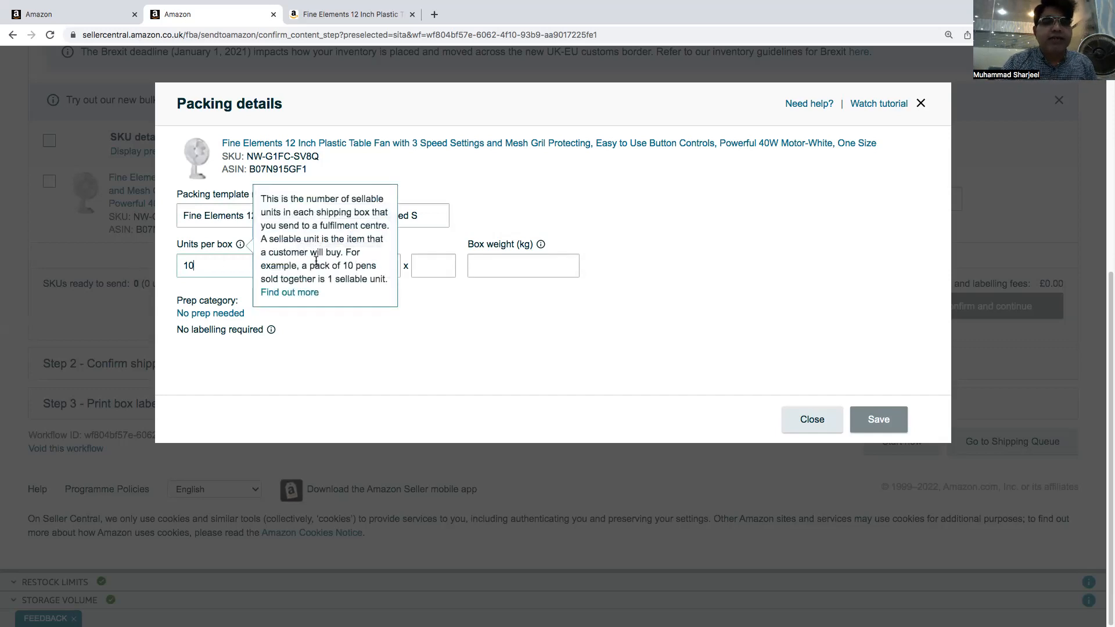
click(312, 273)
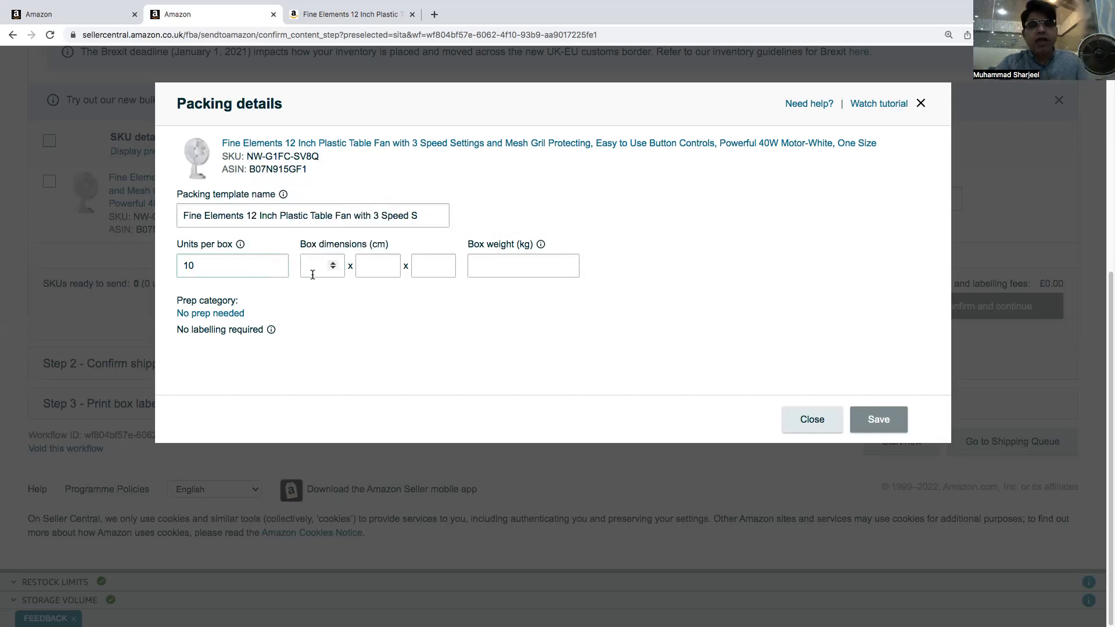
text(50)
key(Tab)
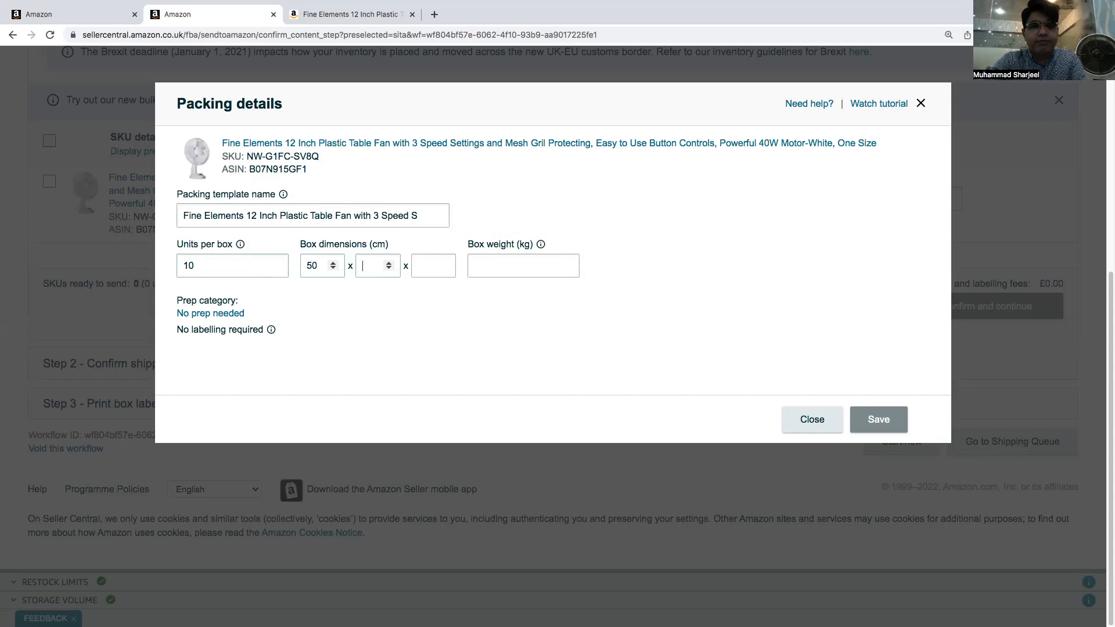
text(45)
key(Tab)
text(30)
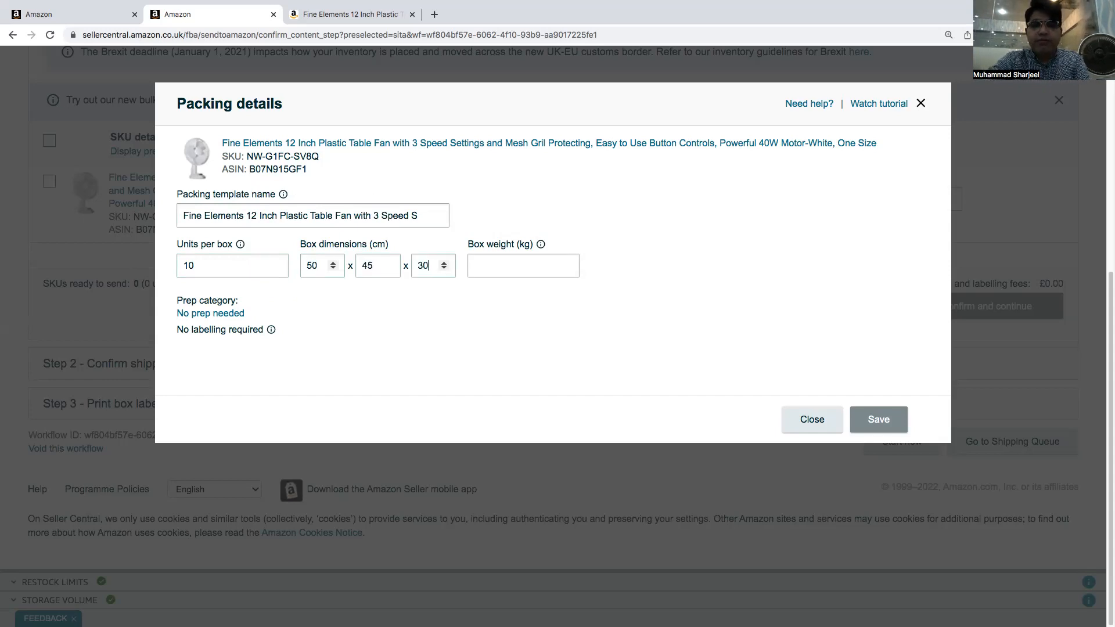
key(Tab)
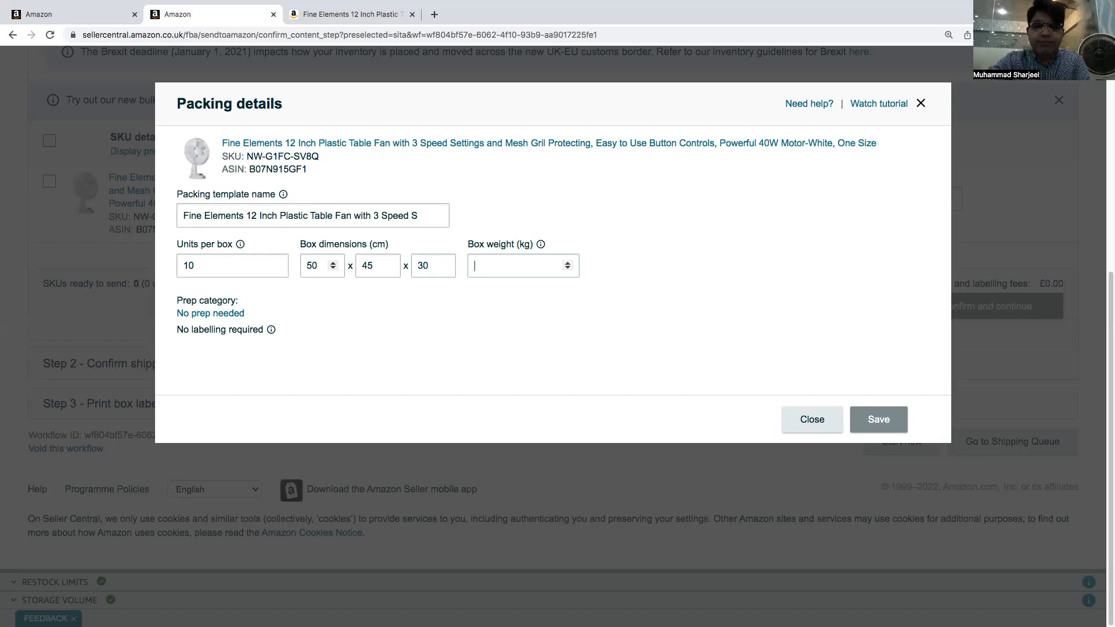
text(8)
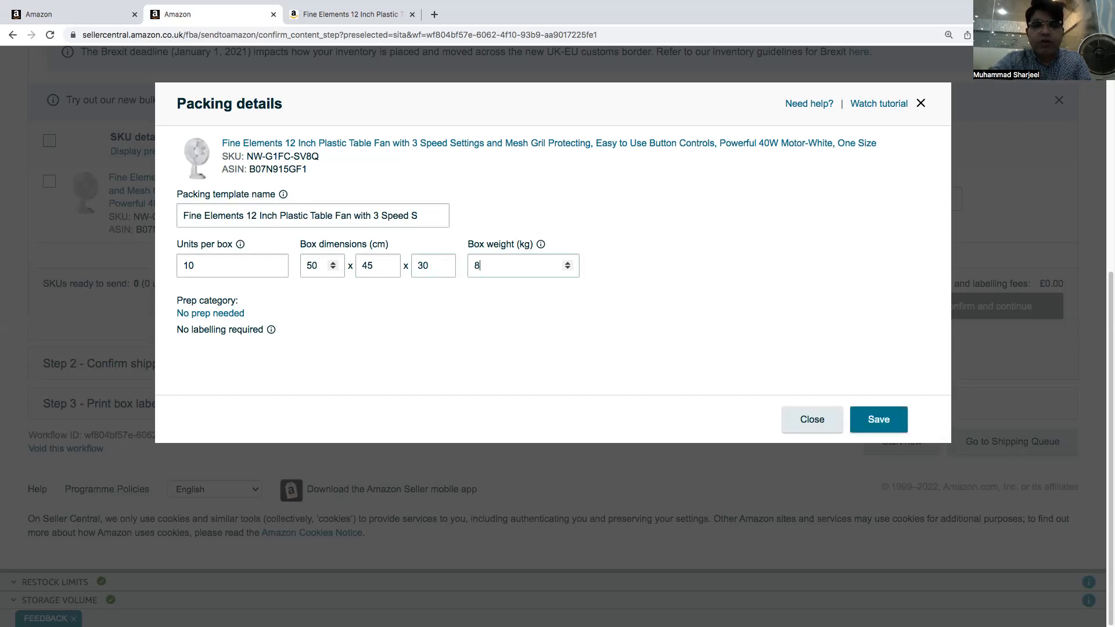
click(876, 420)
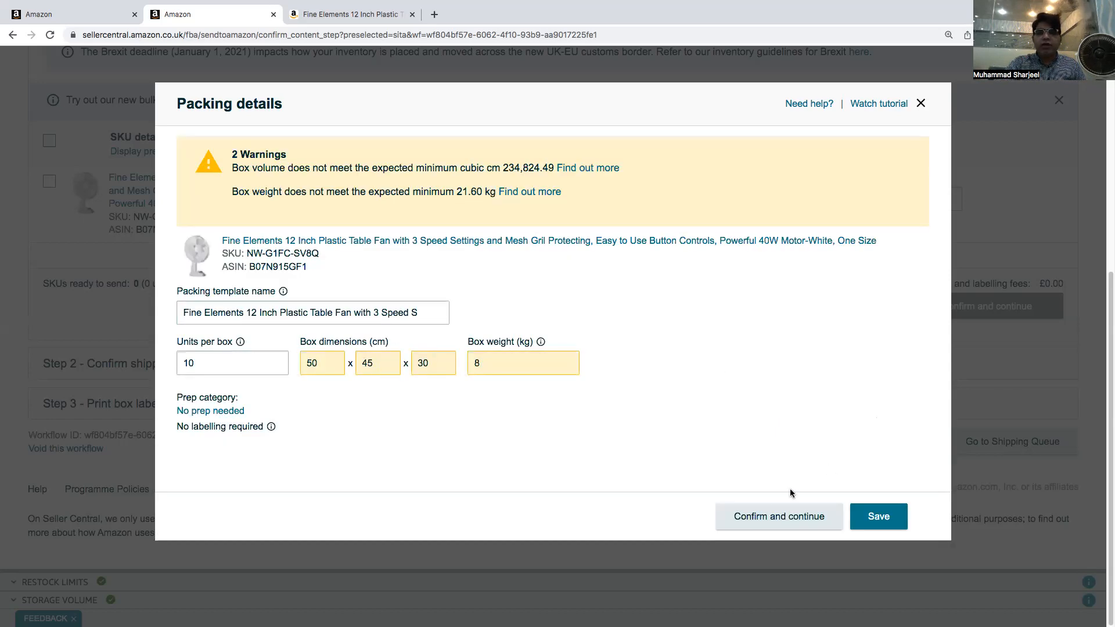
click(755, 516)
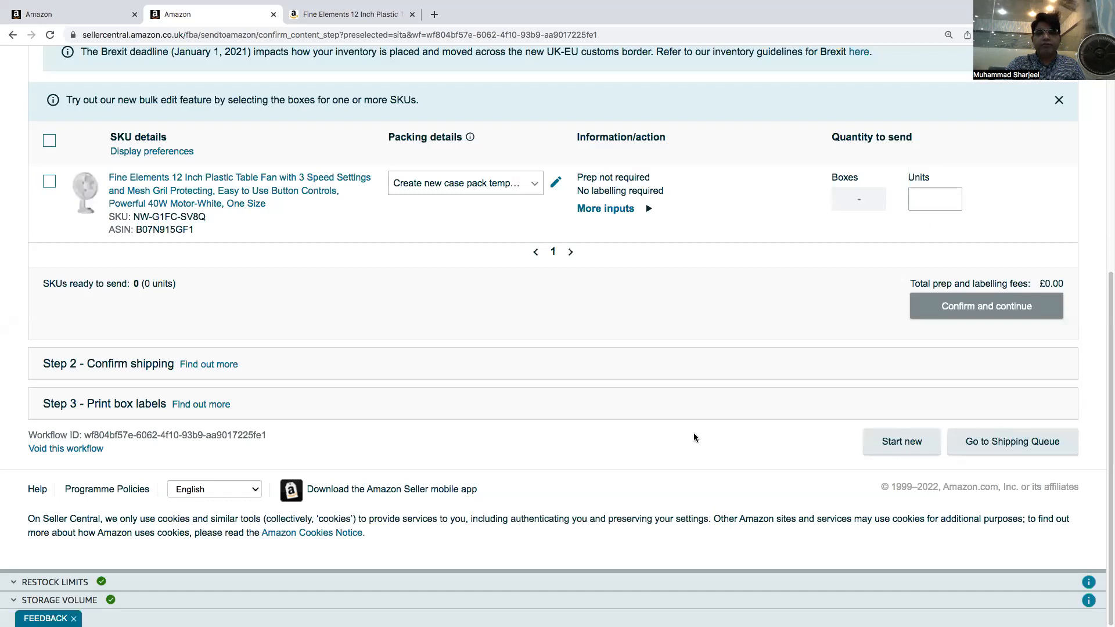
Reload the Send to Amazon page to refresh the fan's packing template
click(538, 195)
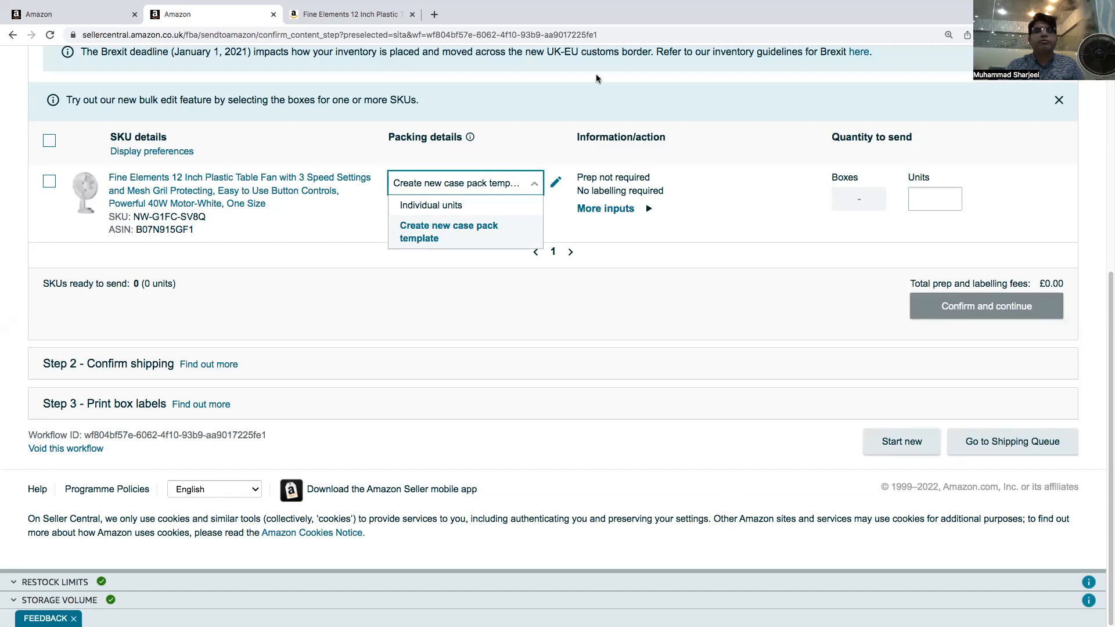
click(604, 36)
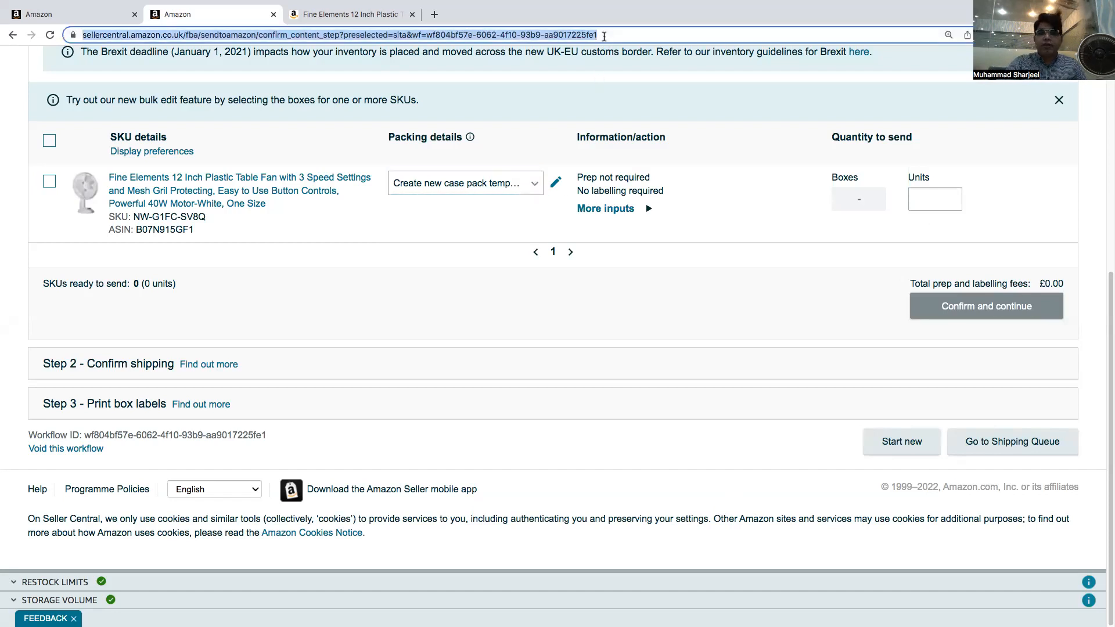
key(Return)
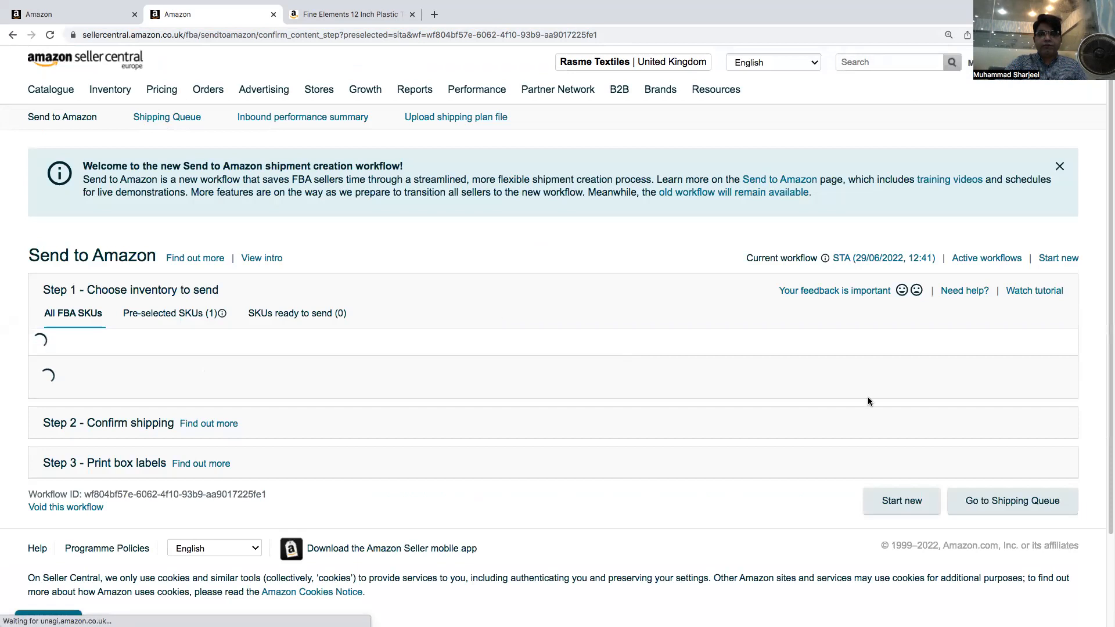
Set the fan's quantity to 4 boxes and mark it ready to send
scroll(710, 392, down, 1)
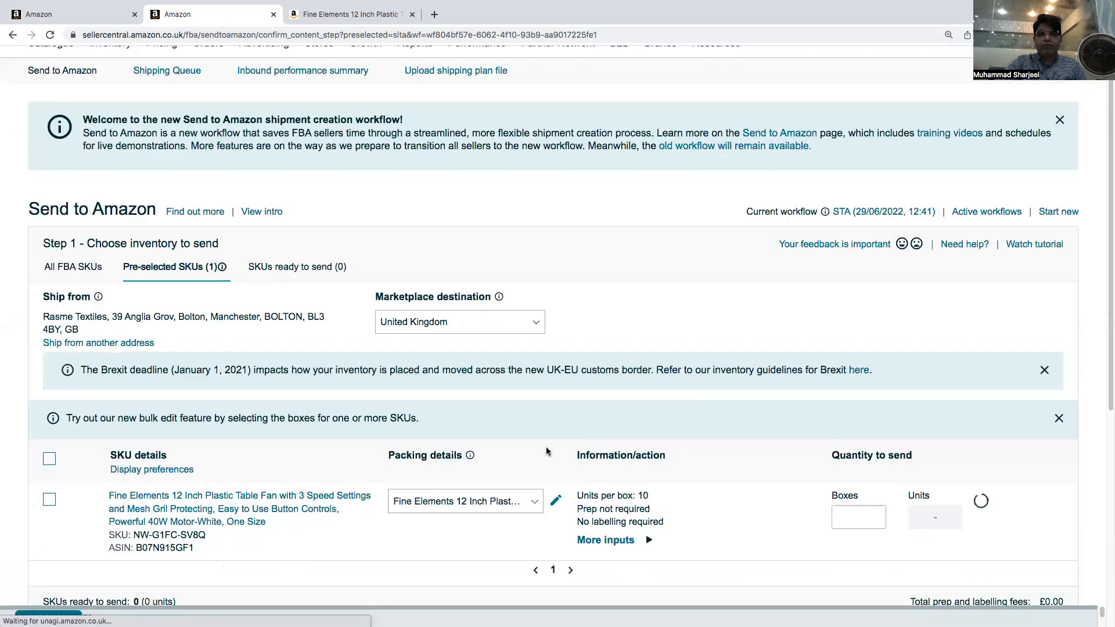
scroll(546, 452, down, 2)
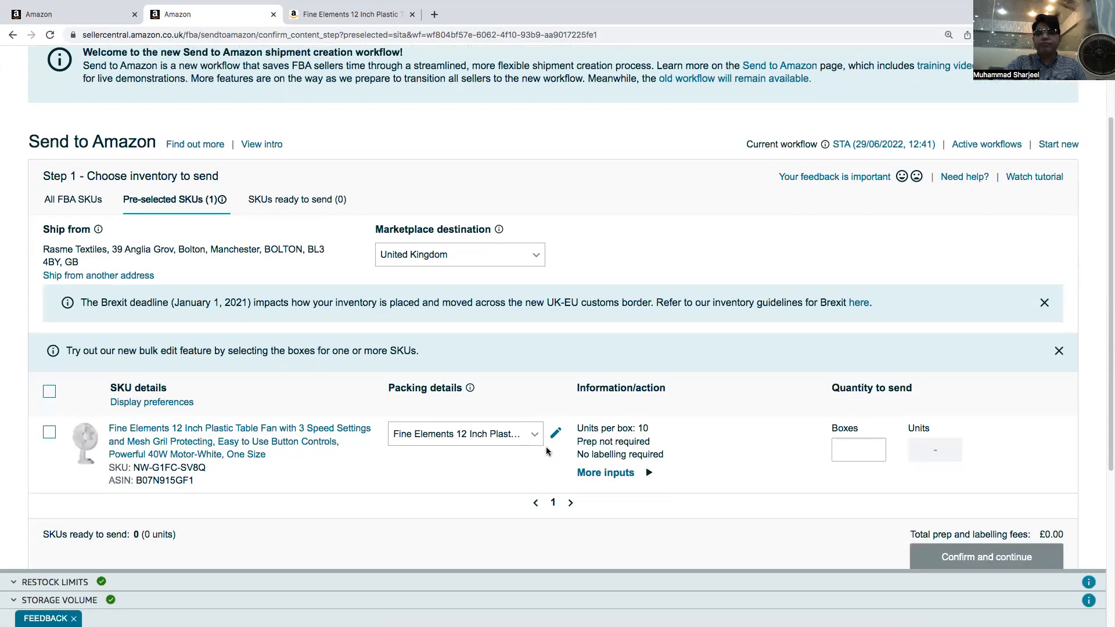
scroll(871, 365, down, 1)
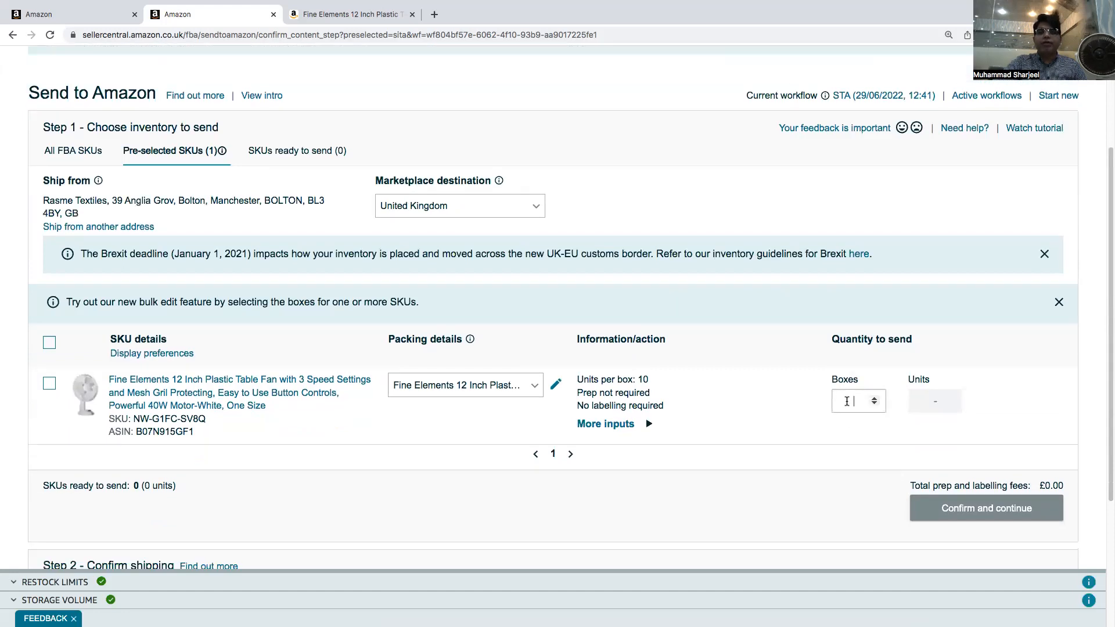
text(4)
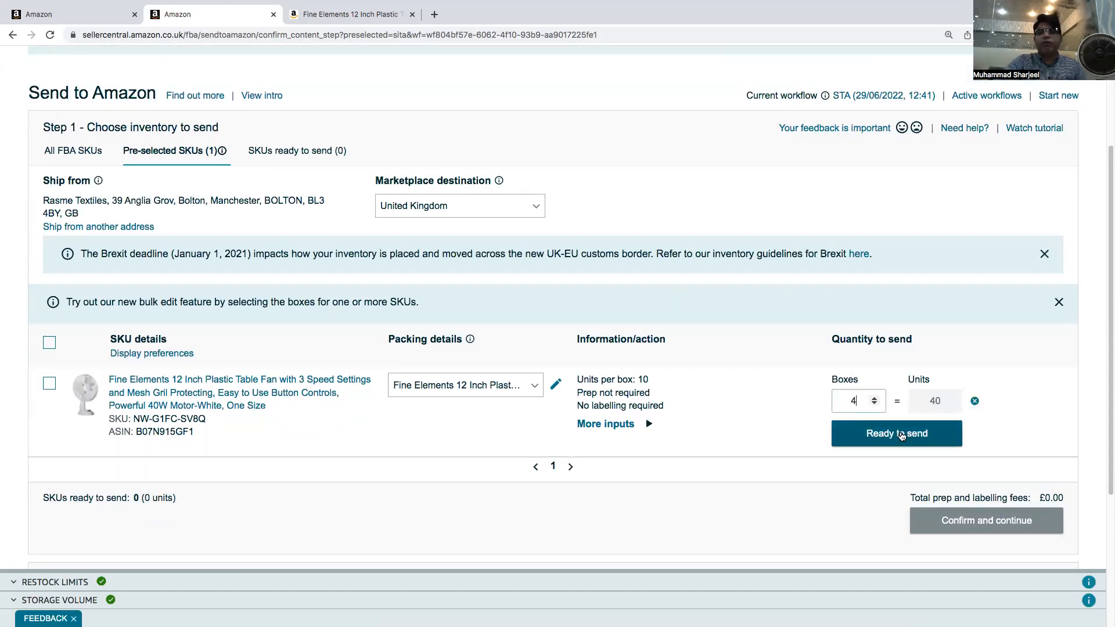
click(900, 435)
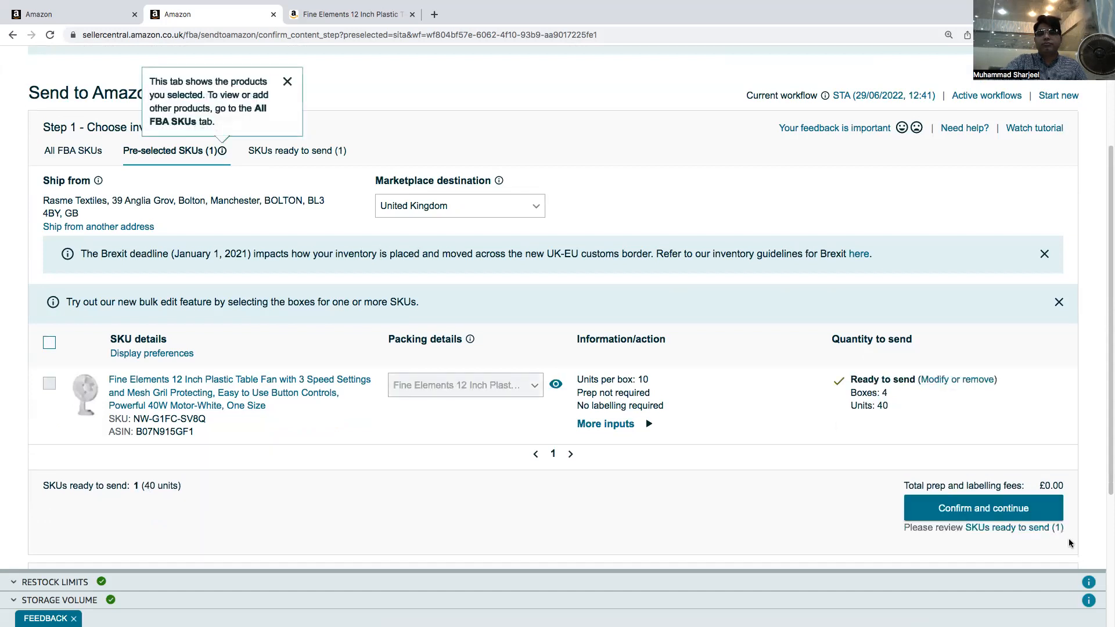
Confirm the inventory to send and reopen the inventory step for editing
click(1017, 519)
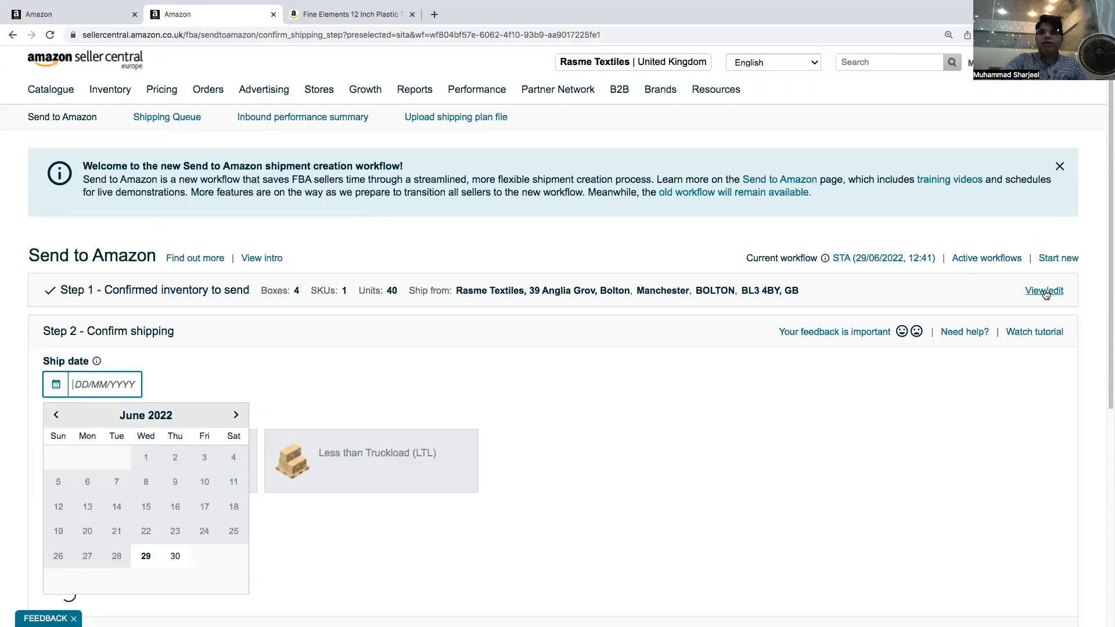
click(1044, 291)
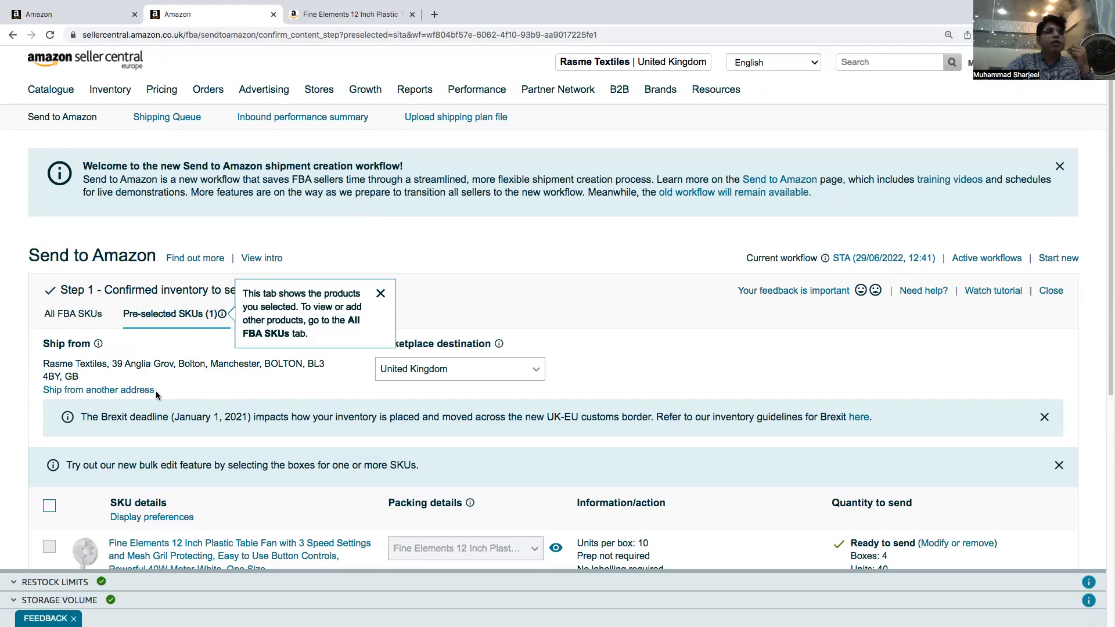
Open the ship-from address choices and start adding a new ship-from address
click(101, 391)
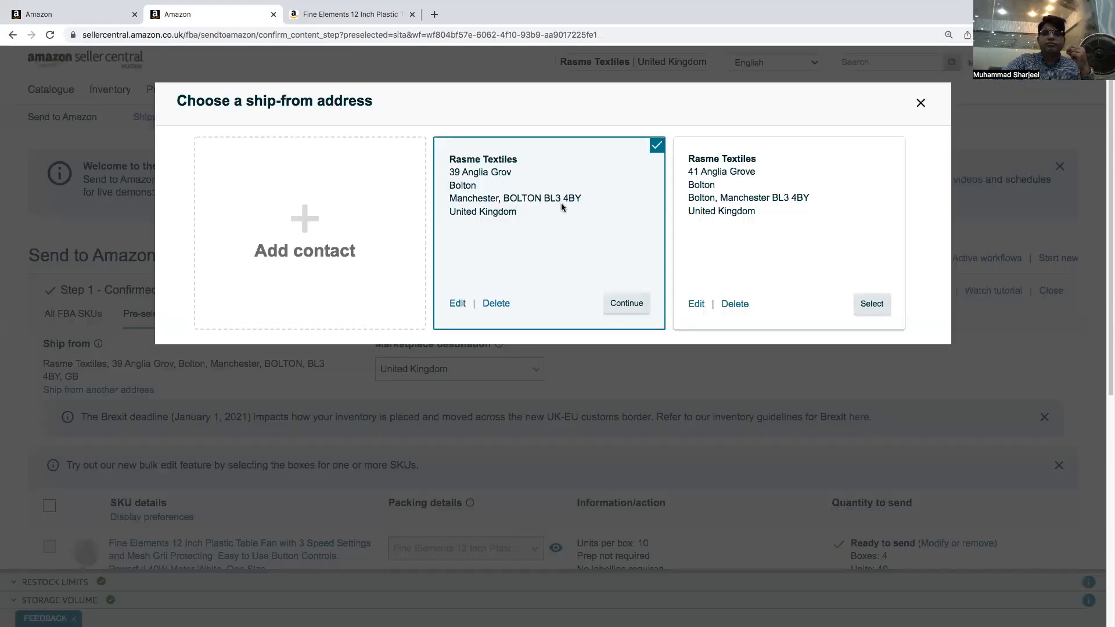
click(311, 223)
click(418, 166)
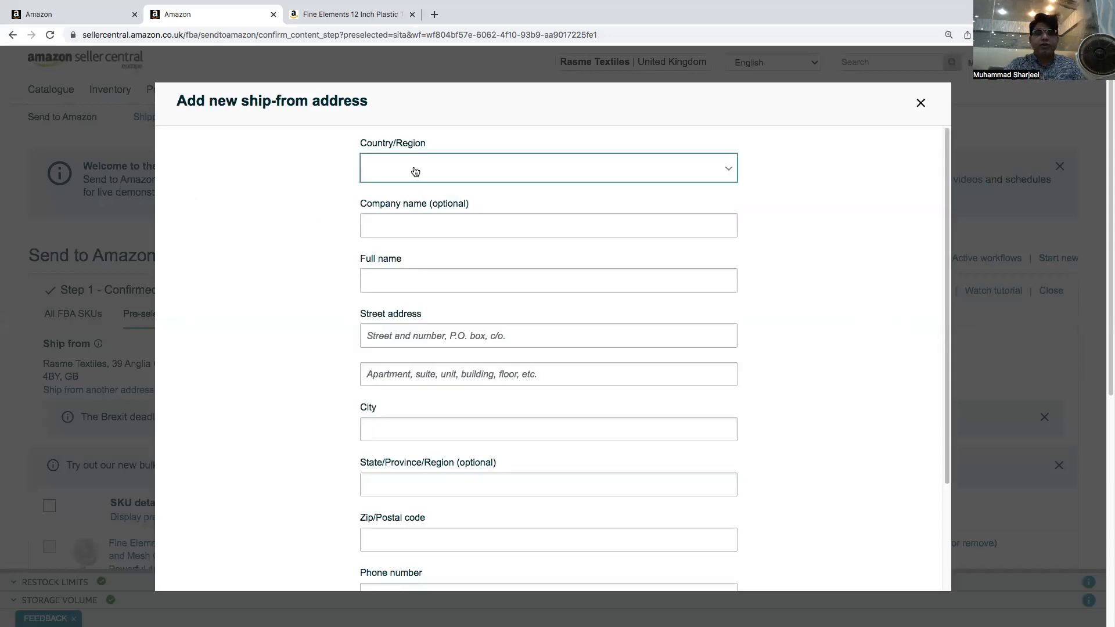
key(a)
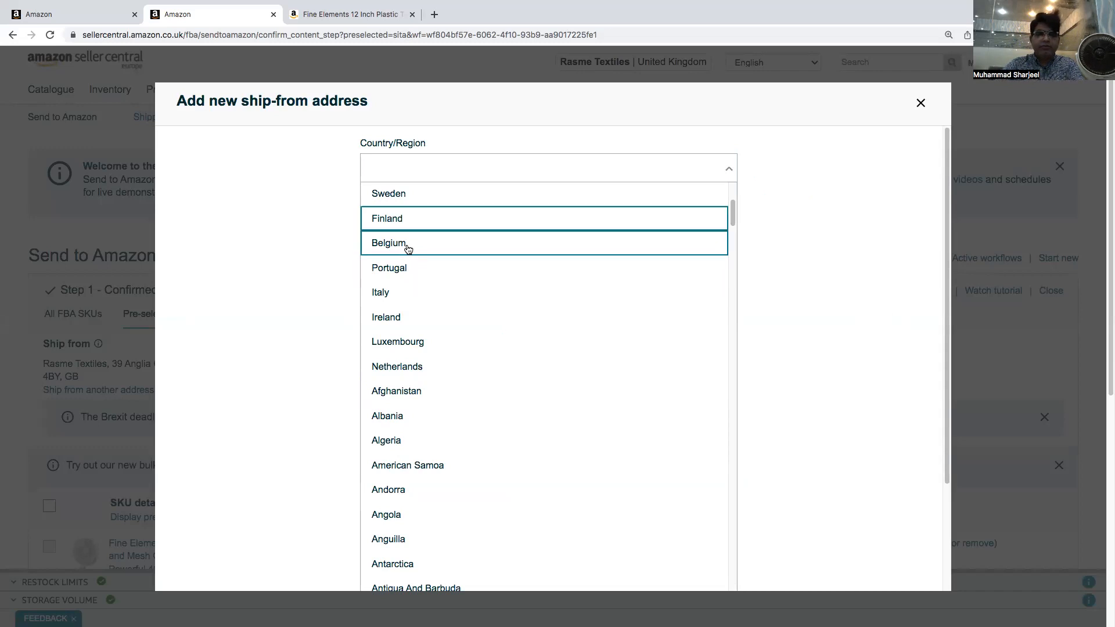
scroll(408, 249, up, 4)
key(Down)
key(Down)
key(Up)
key(Up)
key(Up)
key(Up)
key(Up)
key(Up)
key(Up)
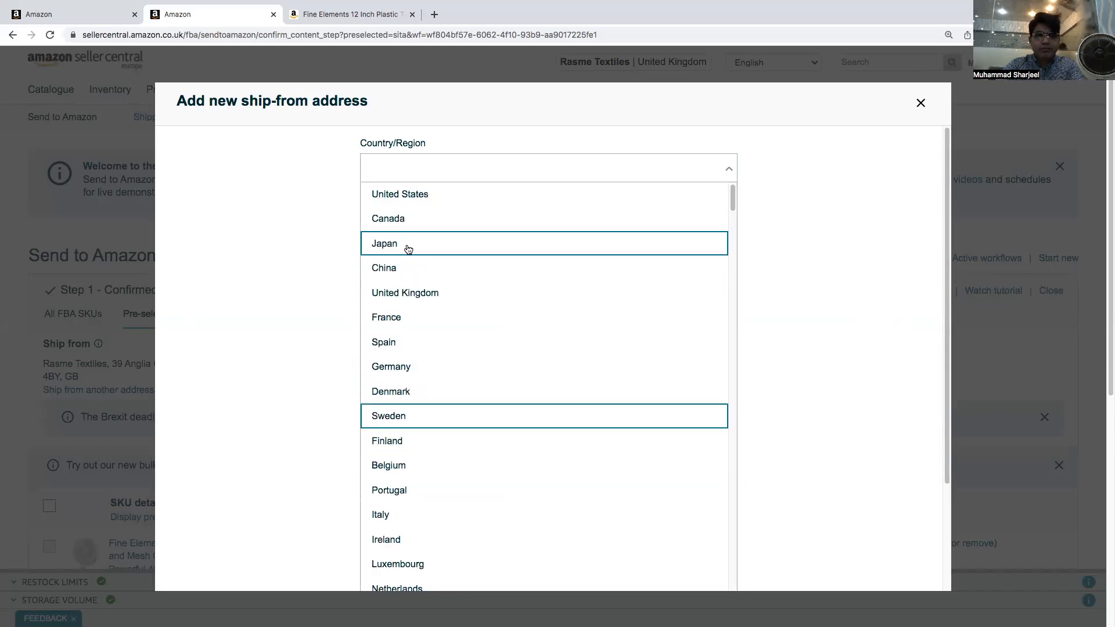
key(Down)
key(Down)
key(Down)
key(Down)
key(Down)
key(Down)
key(Down)
key(Down)
key(Down)
key(Down)
key(Down)
key(Down)
key(Down)
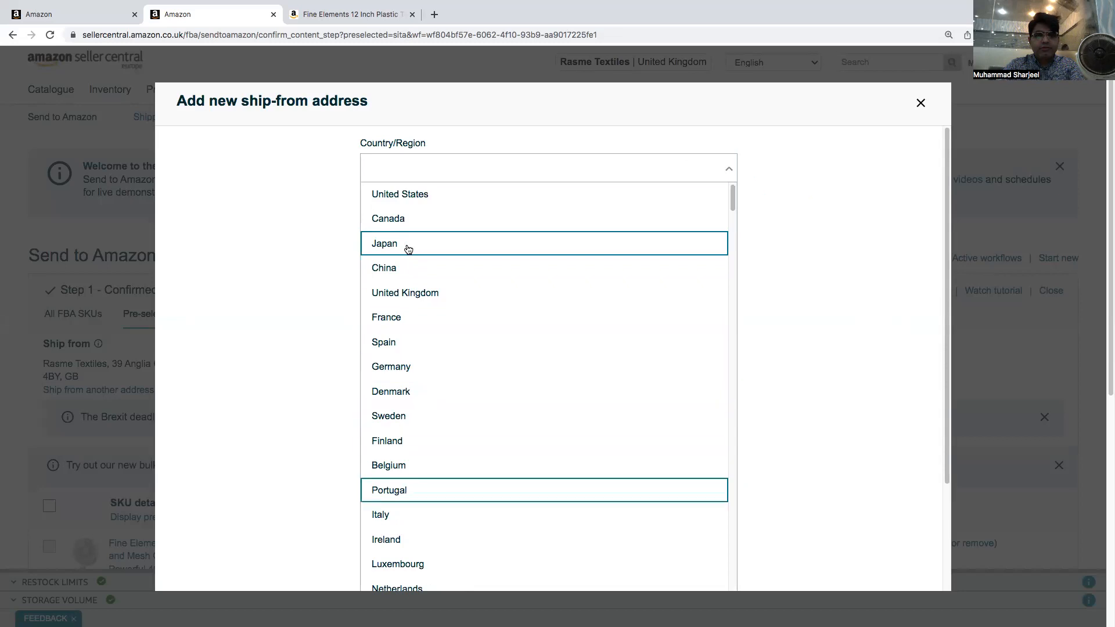
key(Down)
key(Down)
key(Down)
key(Up)
key(Up)
key(Up)
key(Up)
key(Up)
key(Up)
key(Up)
key(Up)
key(Up)
key(Up)
key(Up)
key(Up)
key(Up)
key(Up)
key(Up)
key(Up)
key(Up)
key(Up)
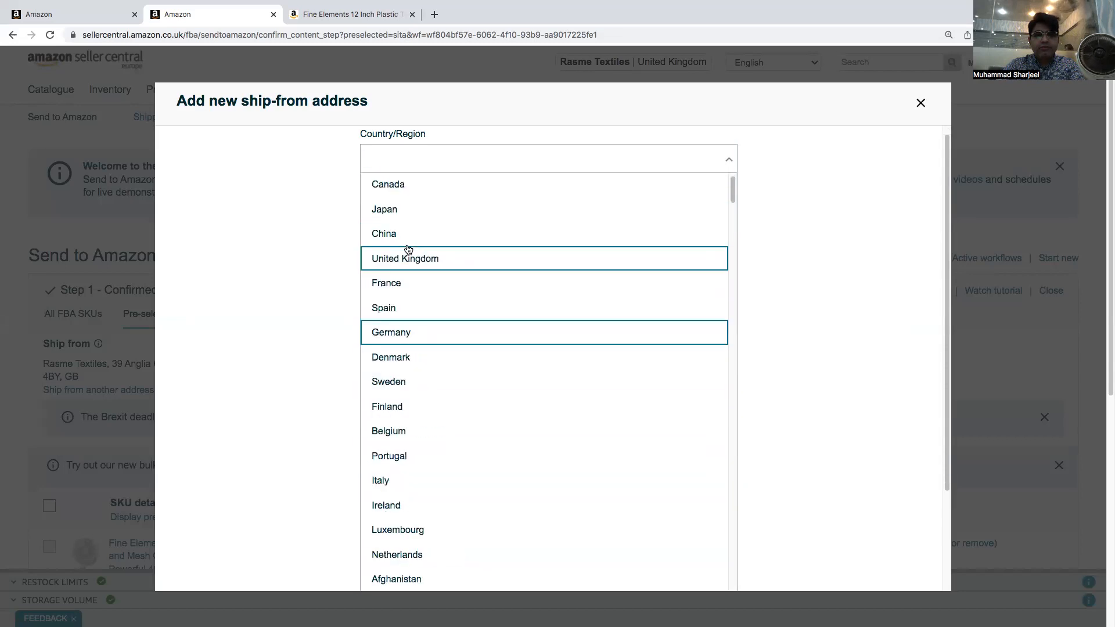
key(Down)
key(Up)
key(Up)
key(Escape)
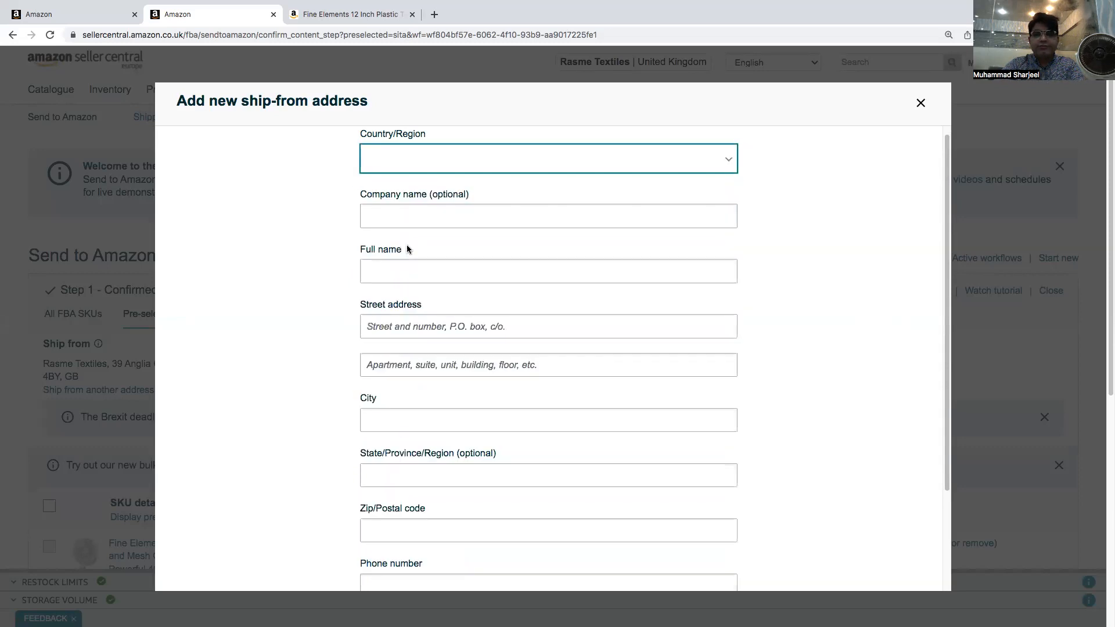
Reload the Send to Amazon page, abandoning the new ship-from address form
click(393, 158)
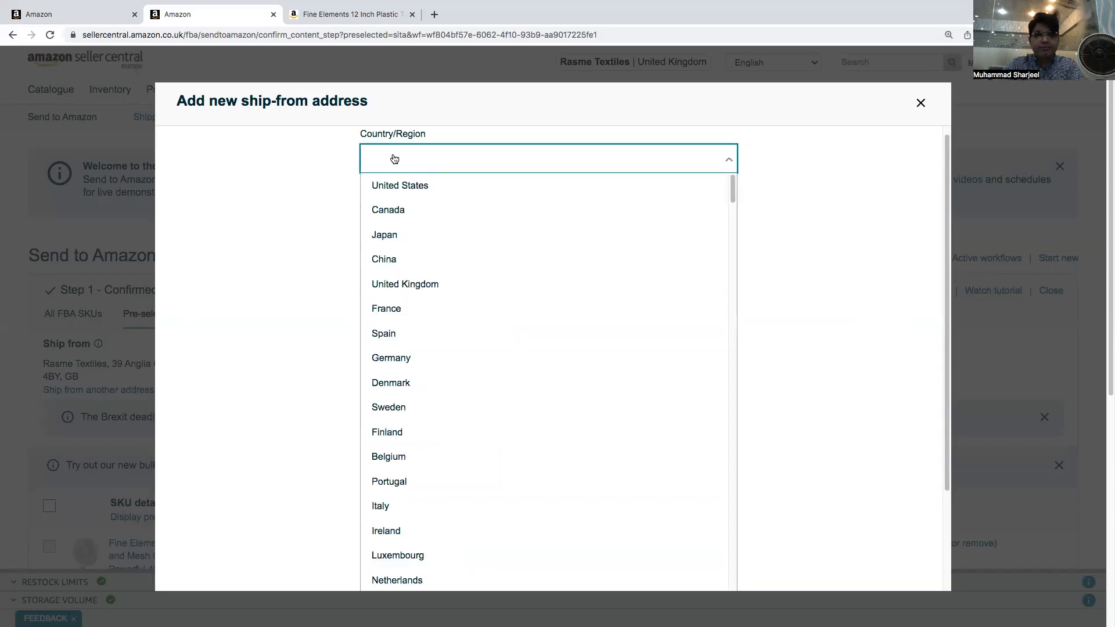
key(p)
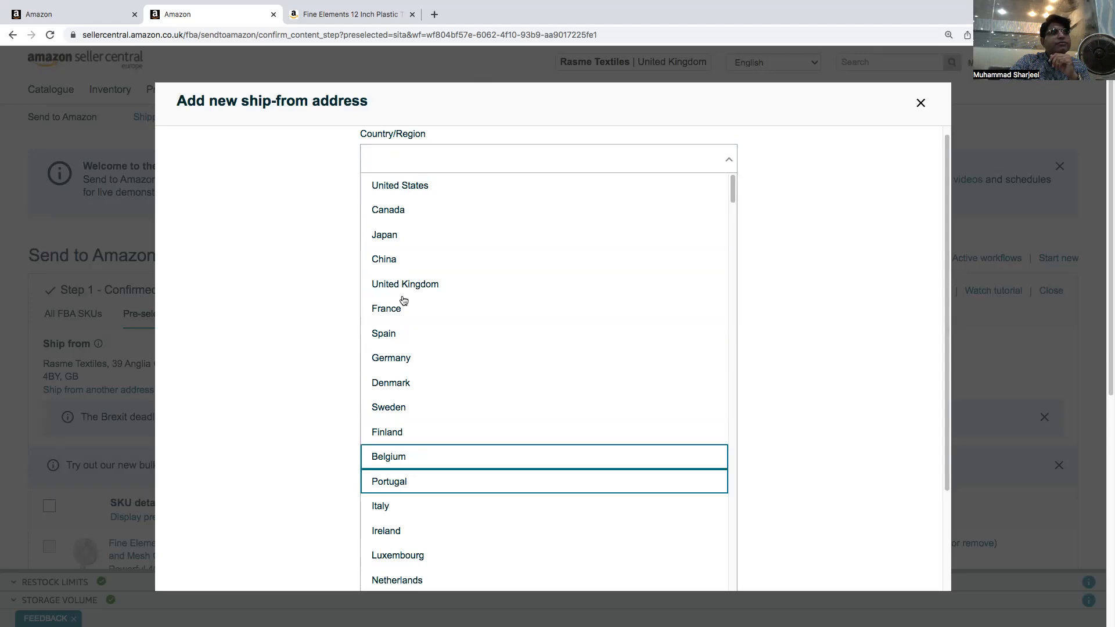
click(400, 39)
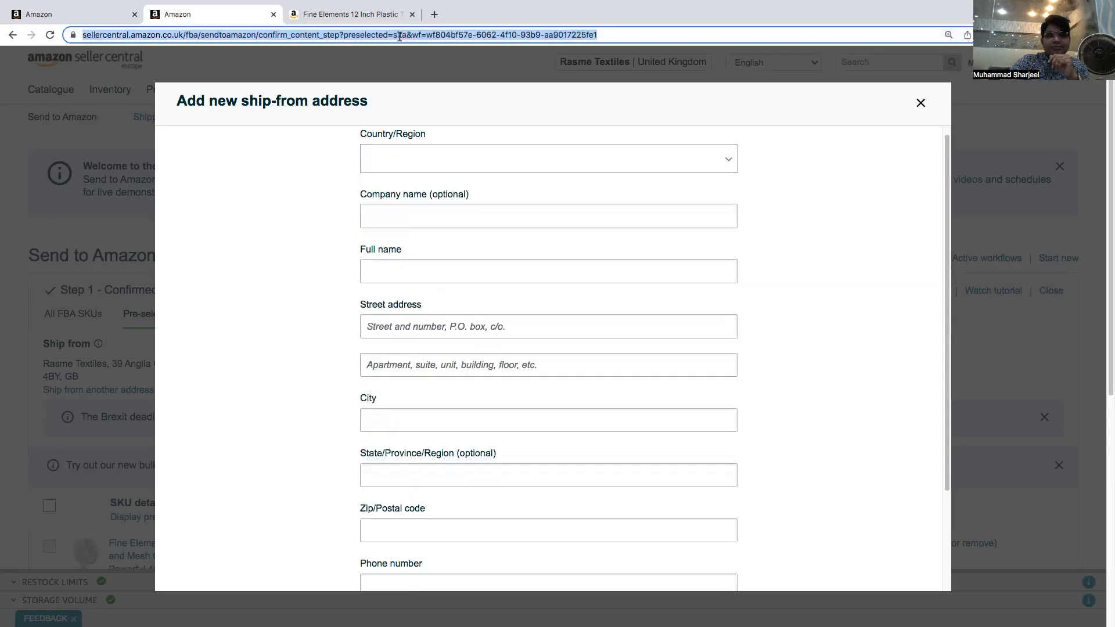
key(Return)
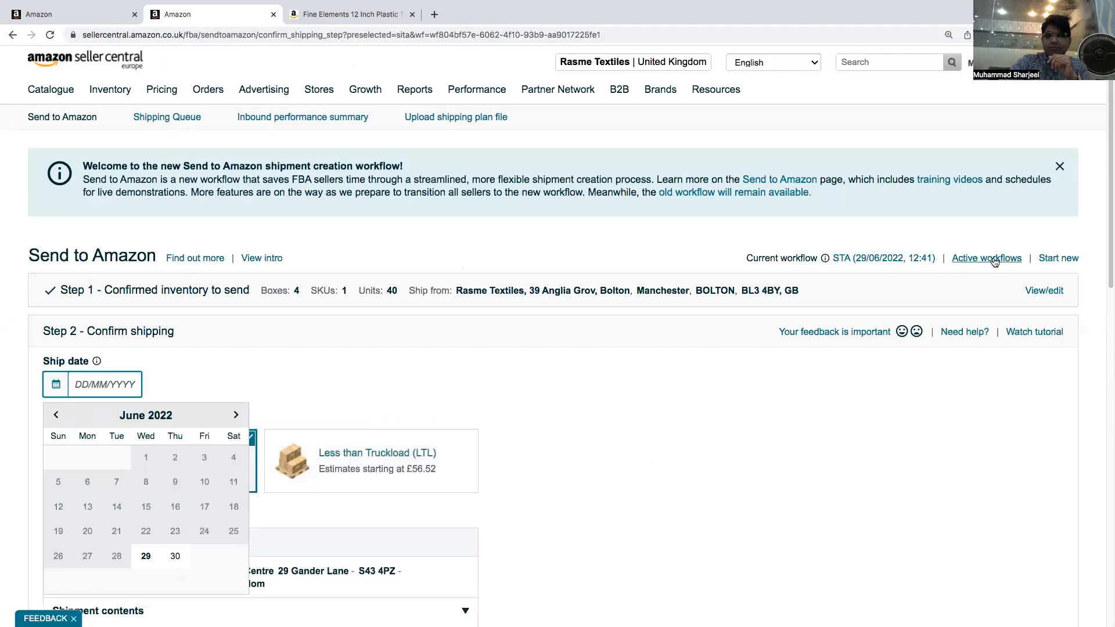
Reopen the inventory step for editing and start adding a new ship-from contact
click(1044, 292)
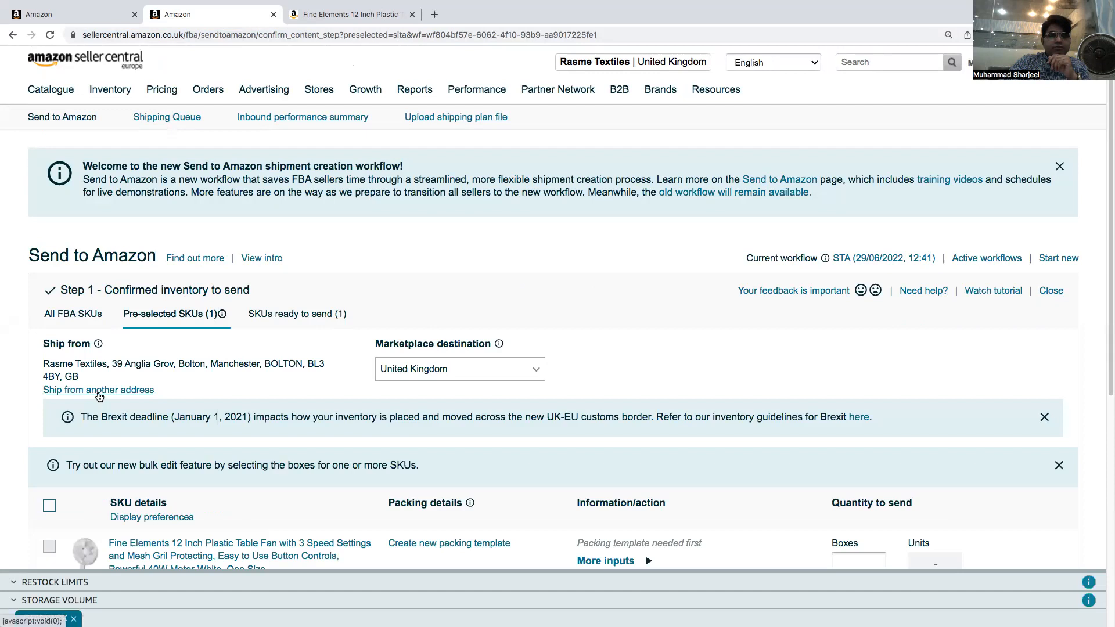
click(98, 396)
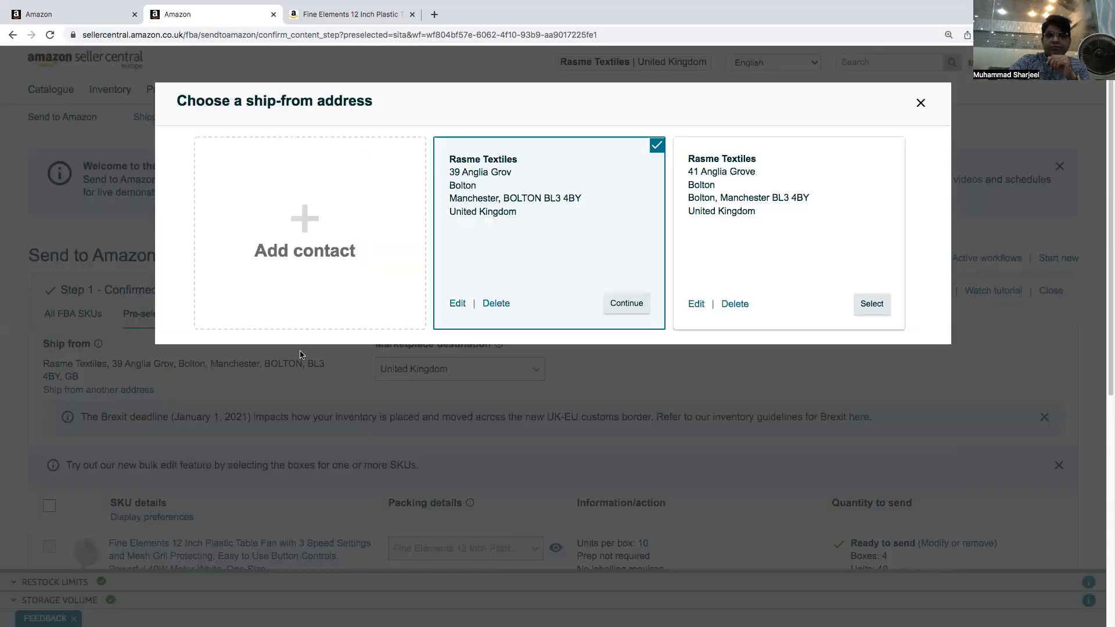
click(314, 249)
Set the new ship-from address's country to China
click(392, 168)
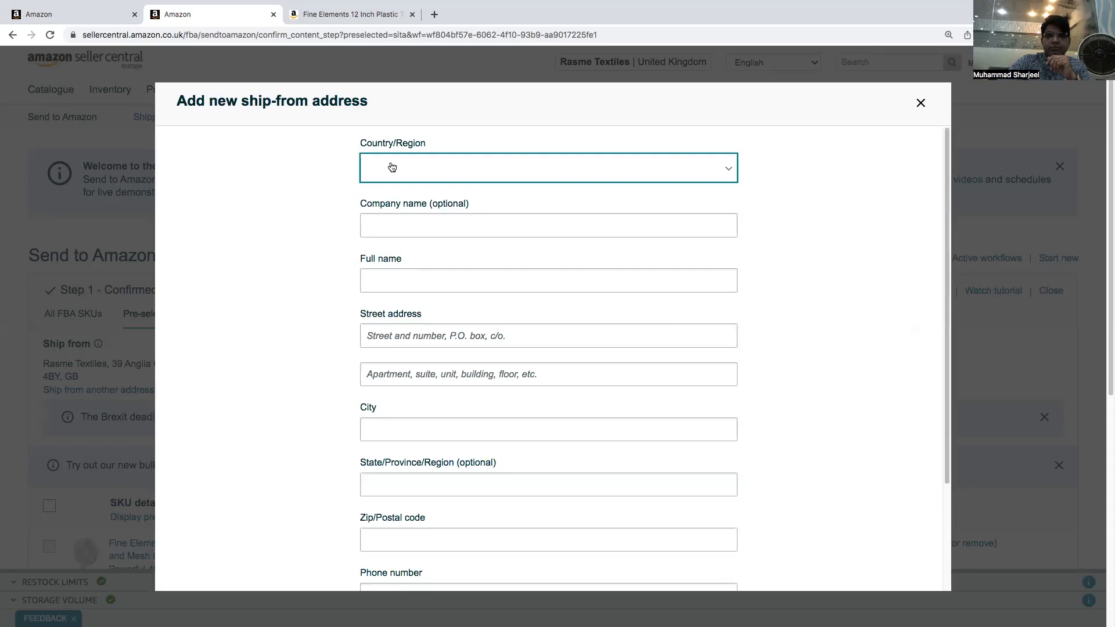
key(p)
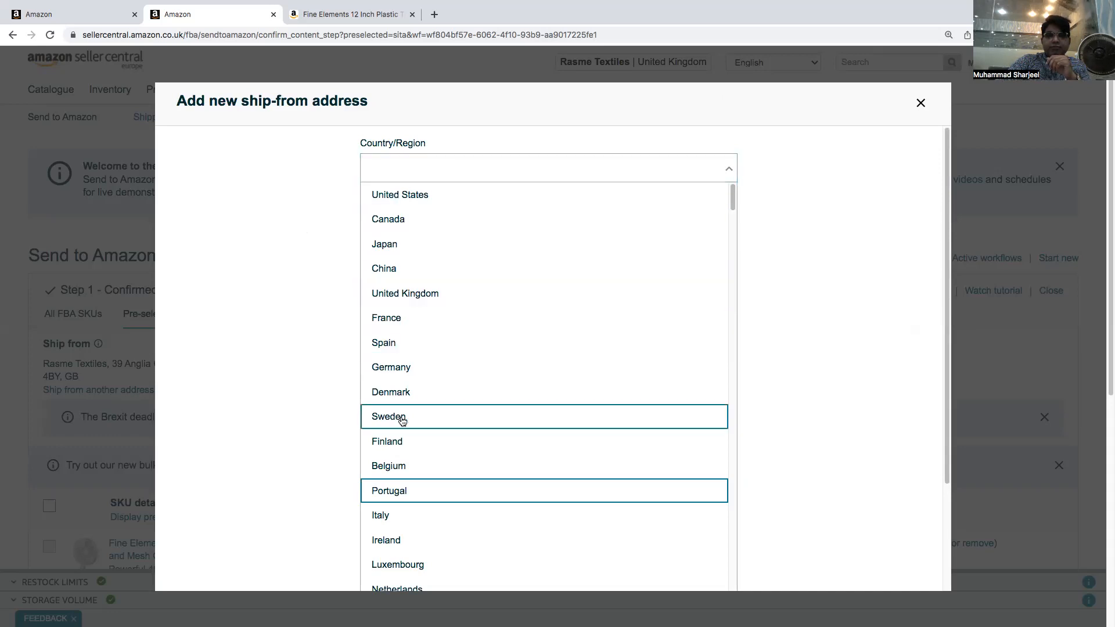
click(394, 269)
click(388, 222)
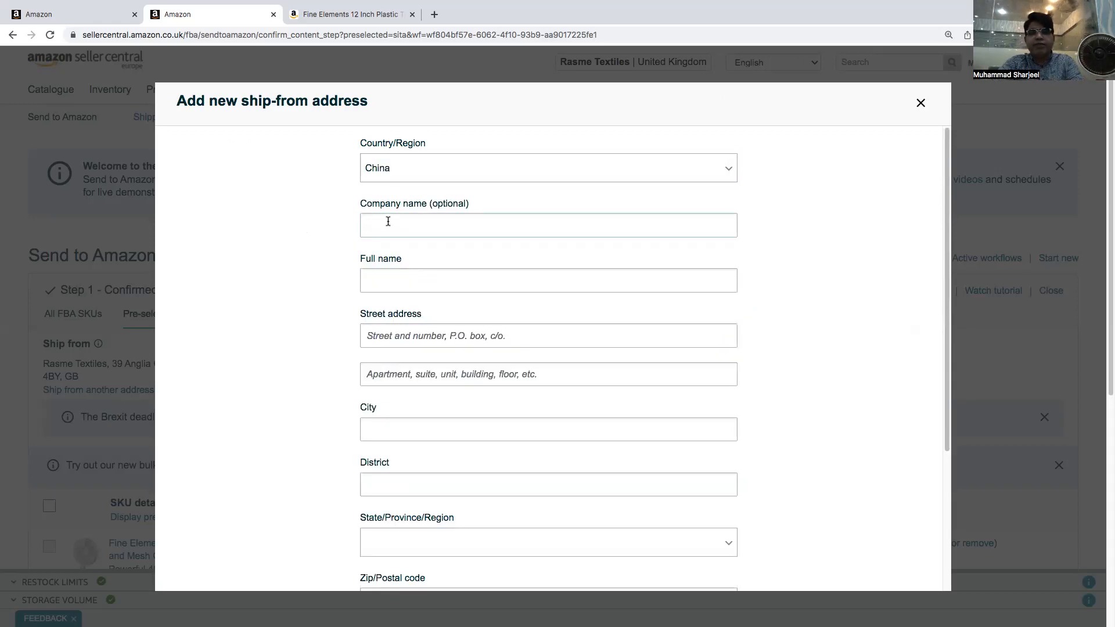
Enter Rasmi as the company name and ABC as the full name
text(Rasm)
key(BackSpace)
text(mi)
click(387, 280)
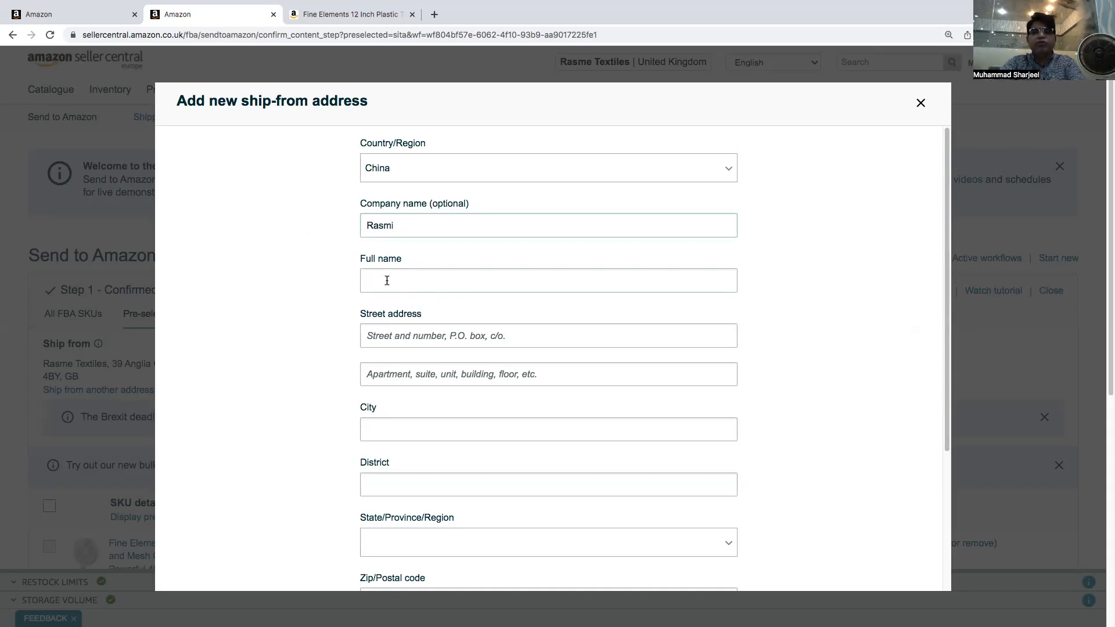
text(A BC)
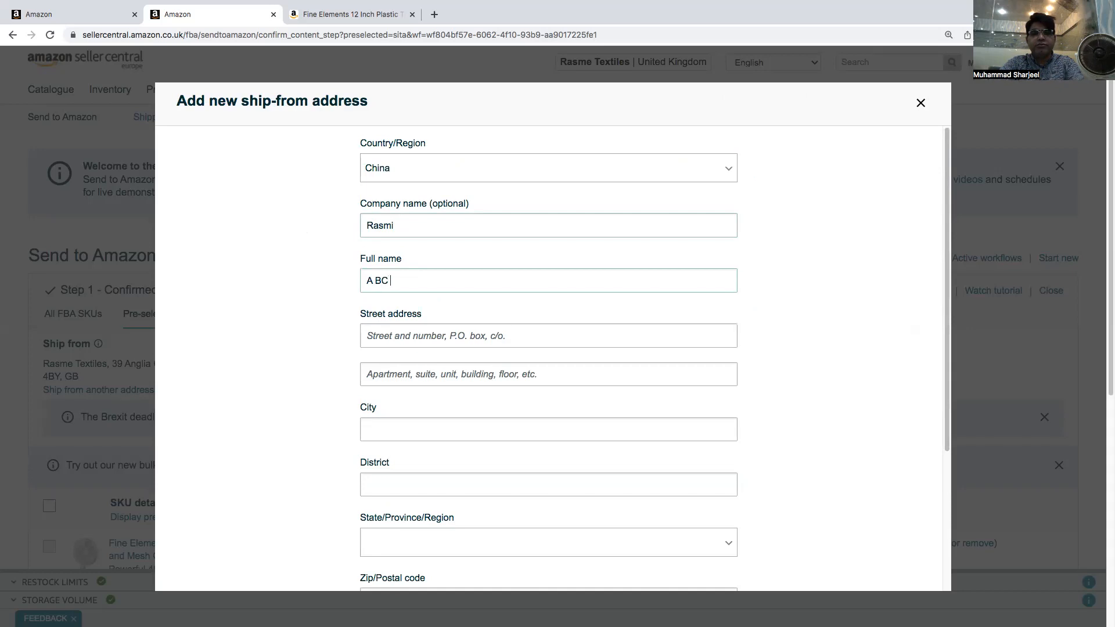
click(382, 330)
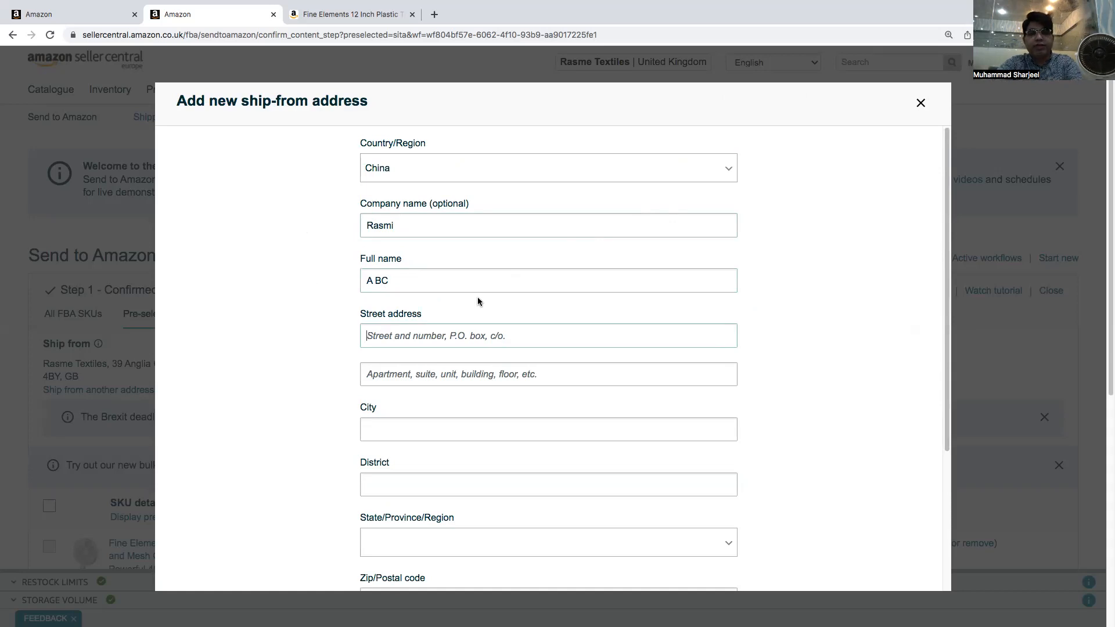
click(377, 281)
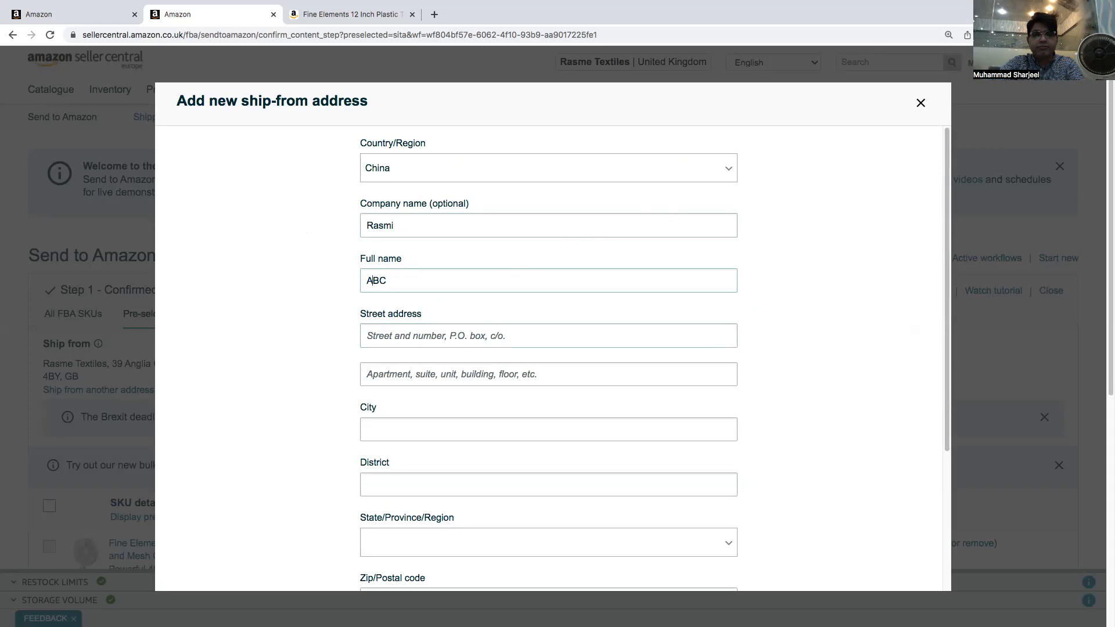
Enter Street no 1 and 25 as the two street address lines
click(400, 334)
text(Street no 1)
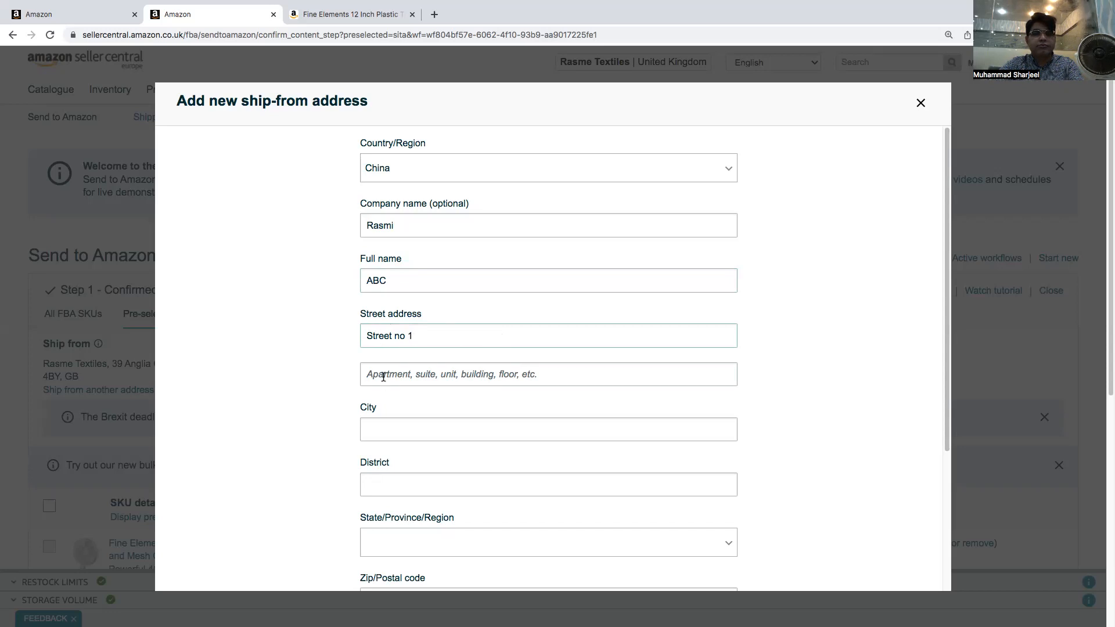
text(25)
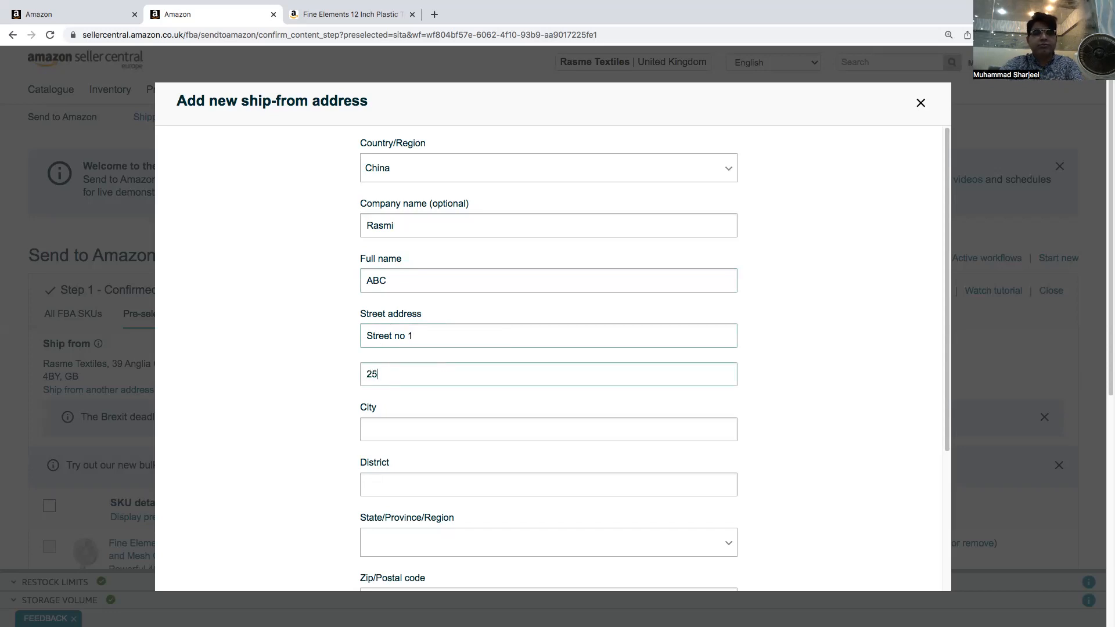
Set the city to beijing, correcting the misspelling with the spell-check suggestion
click(423, 435)
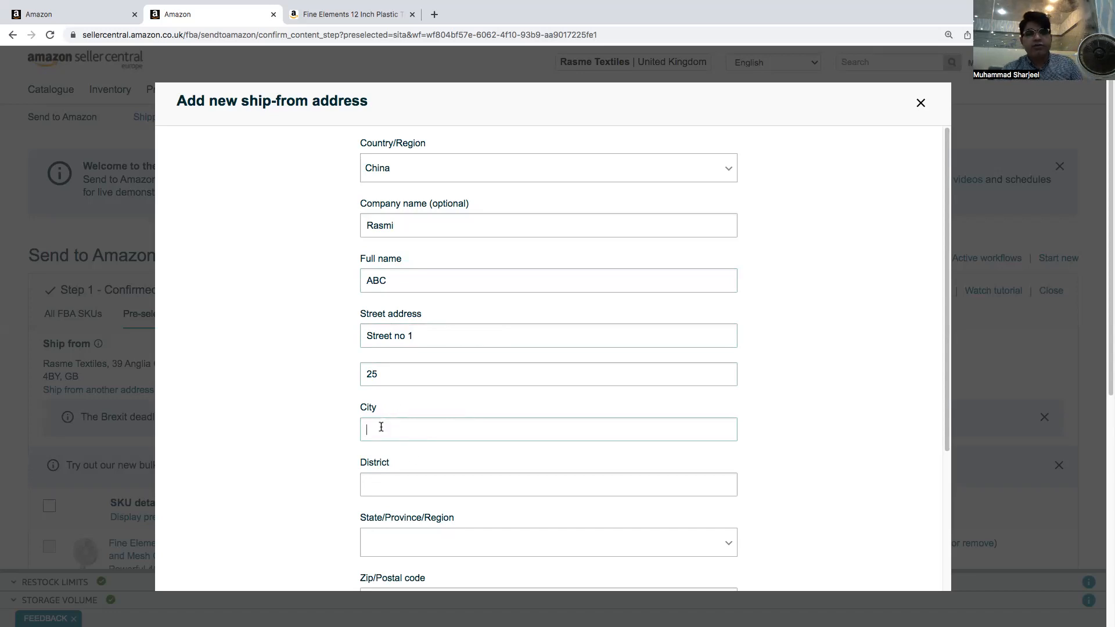
text(beiging)
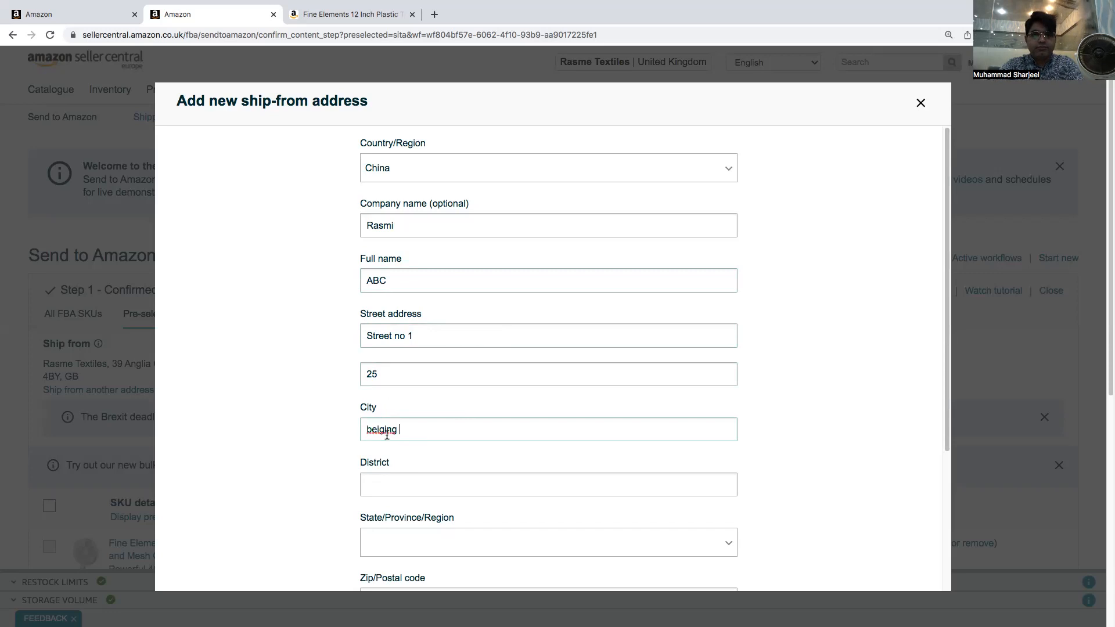
right_click(385, 429)
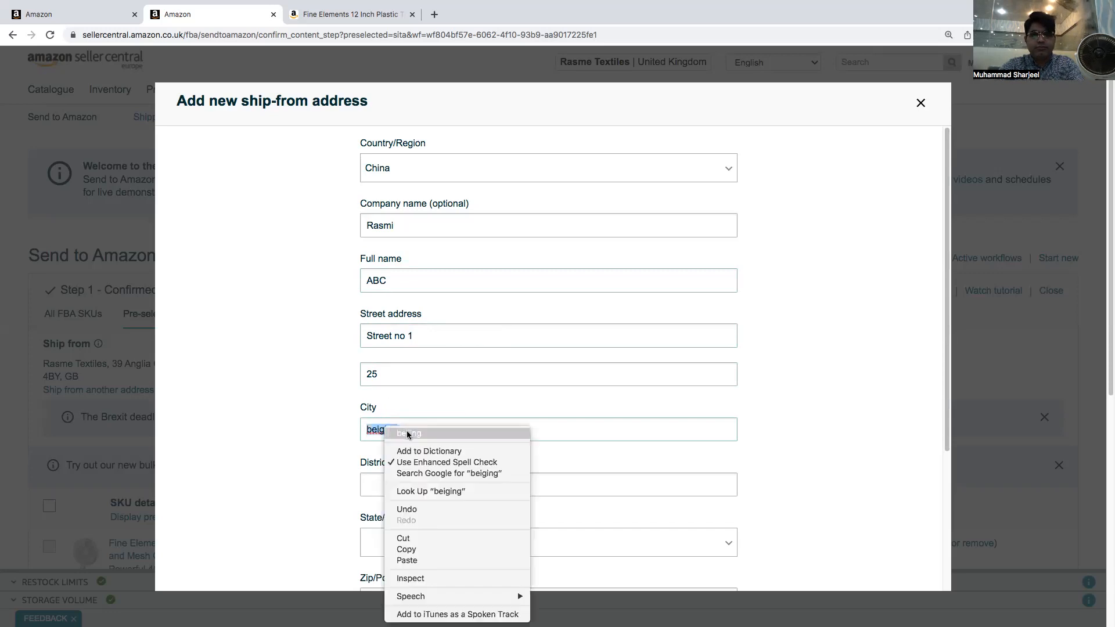
click(406, 433)
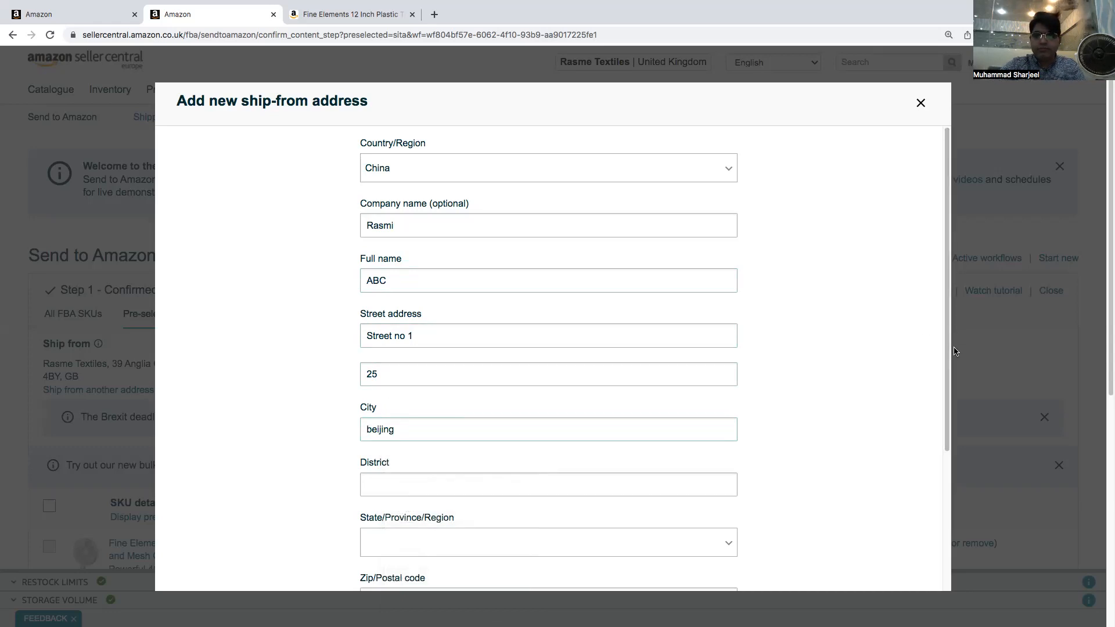
Choose Beijing as the state and close the address form without adding the contact
scroll(955, 360, down, 2)
scroll(960, 445, down, 2)
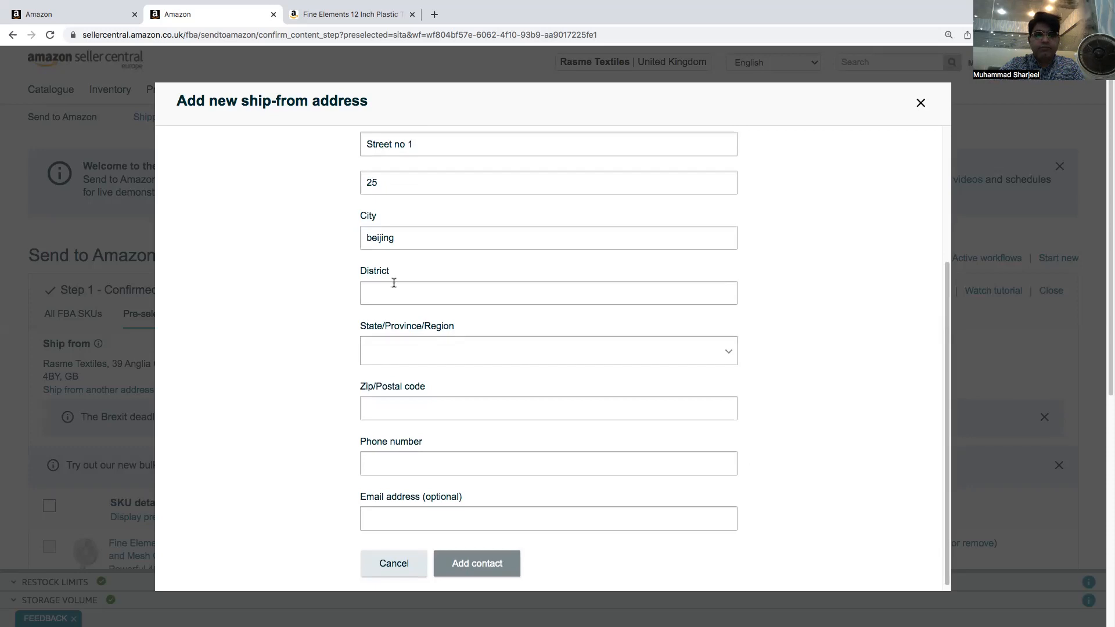
click(395, 354)
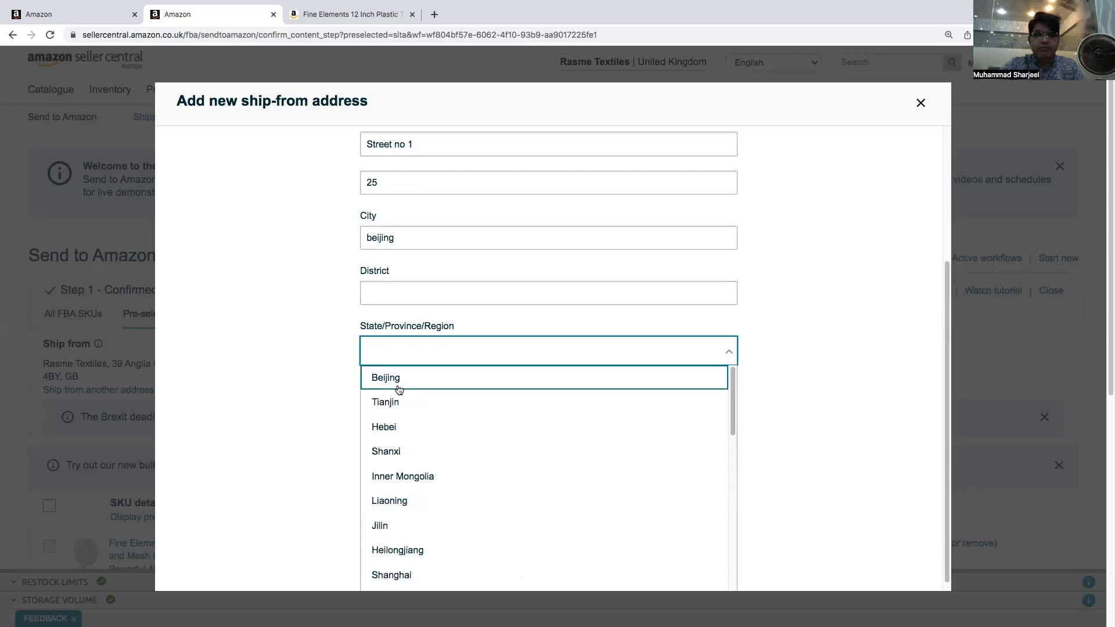
click(399, 379)
click(391, 410)
click(382, 458)
click(416, 517)
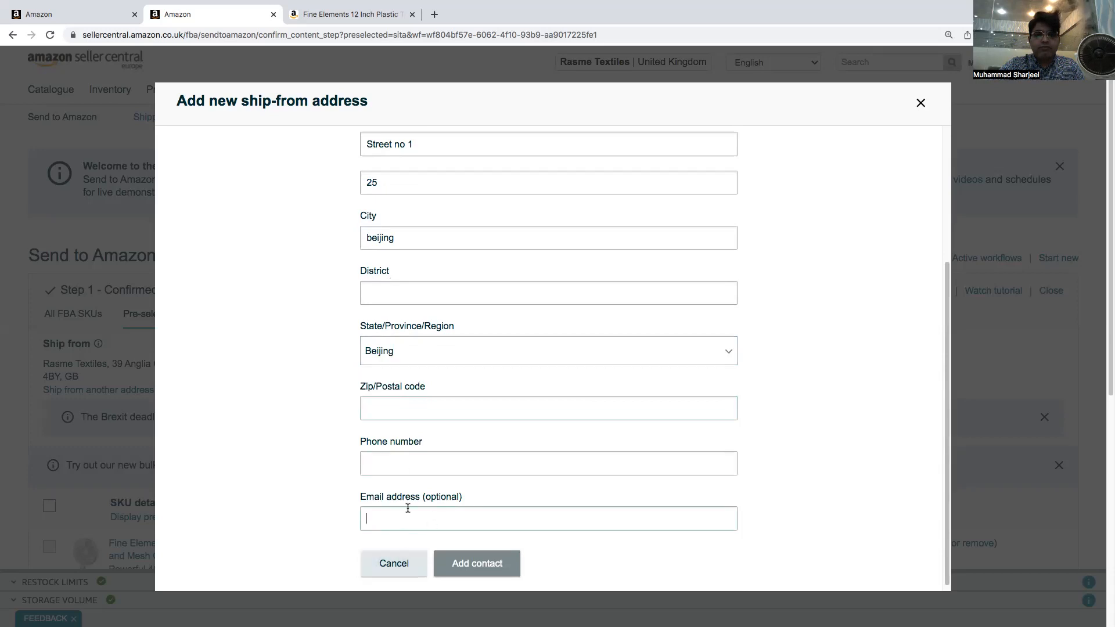
click(921, 103)
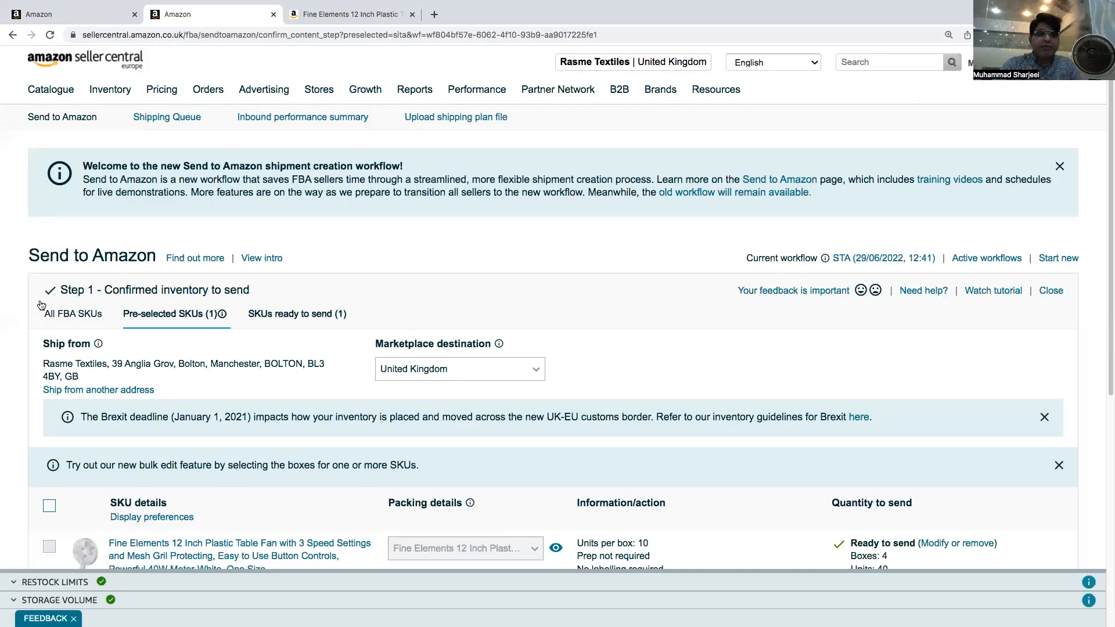
Keep the existing ship-from address and open the Confirm shipping step
click(101, 389)
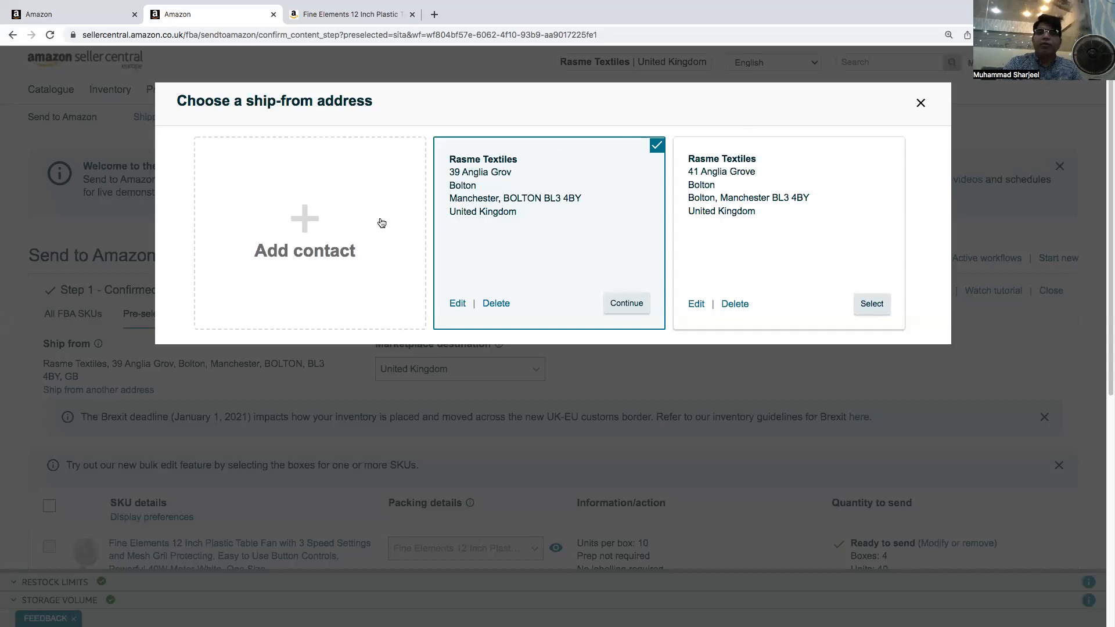
click(921, 103)
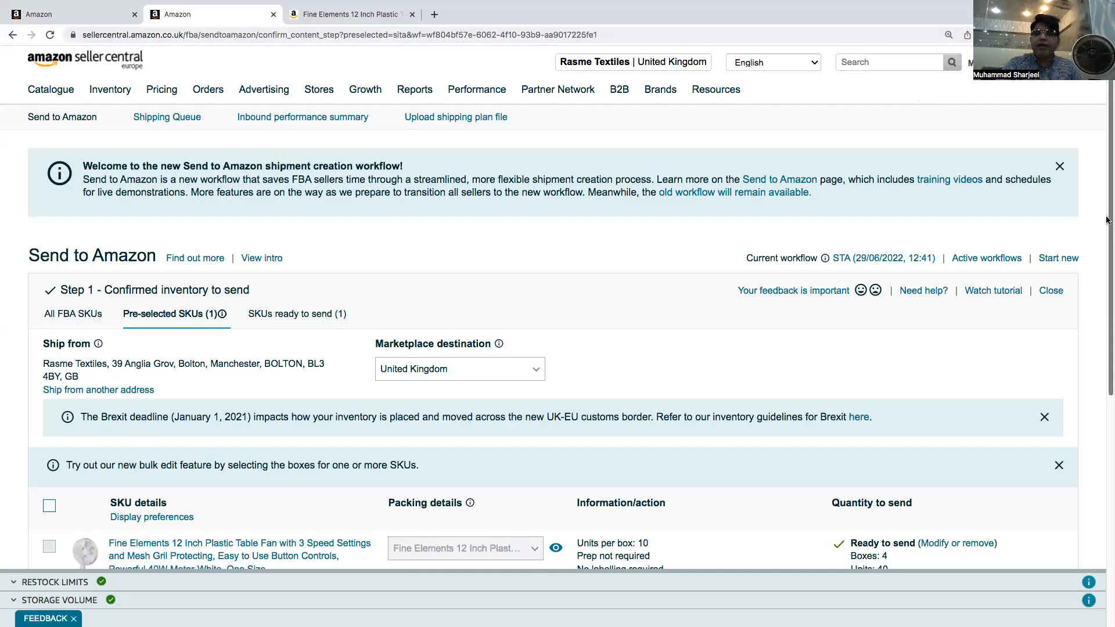
scroll(1108, 220, down, 8)
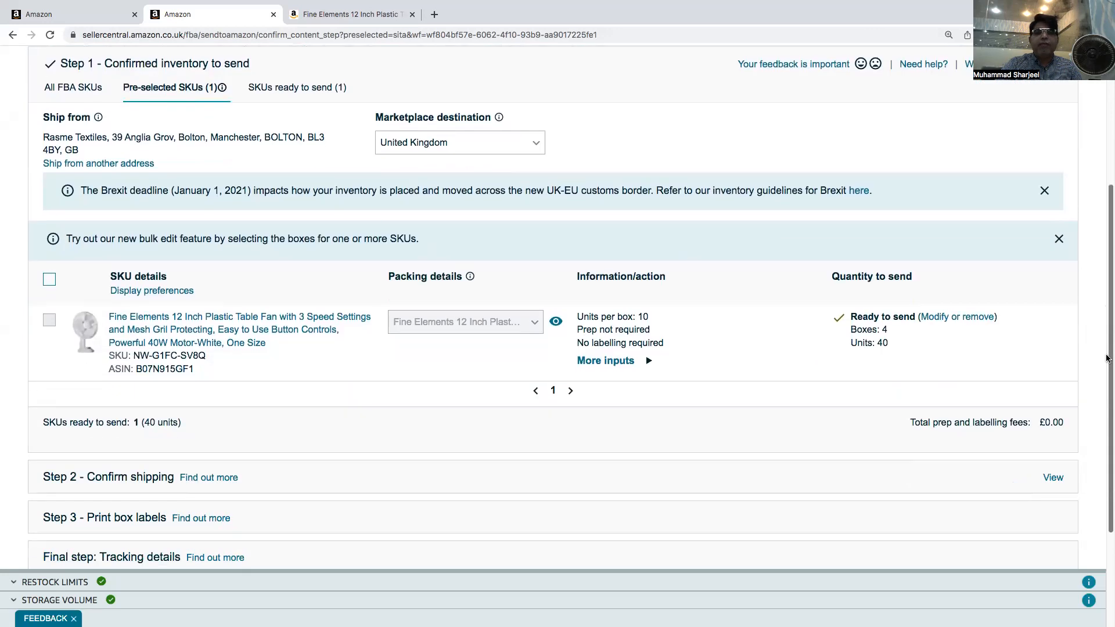
scroll(1091, 358, down, 5)
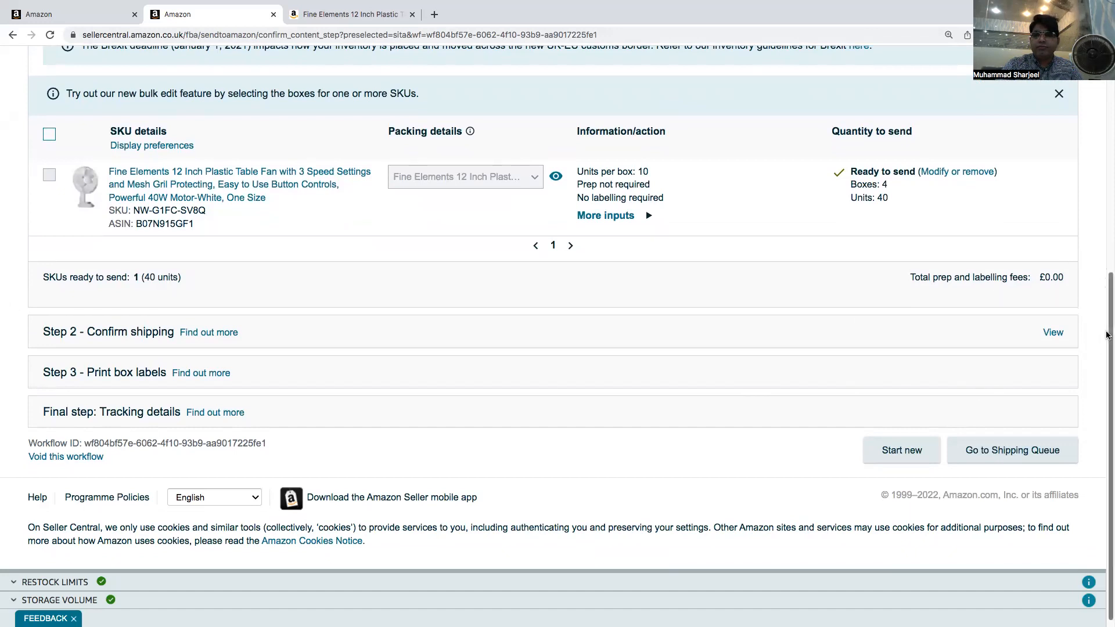
scroll(1107, 335, down, 1)
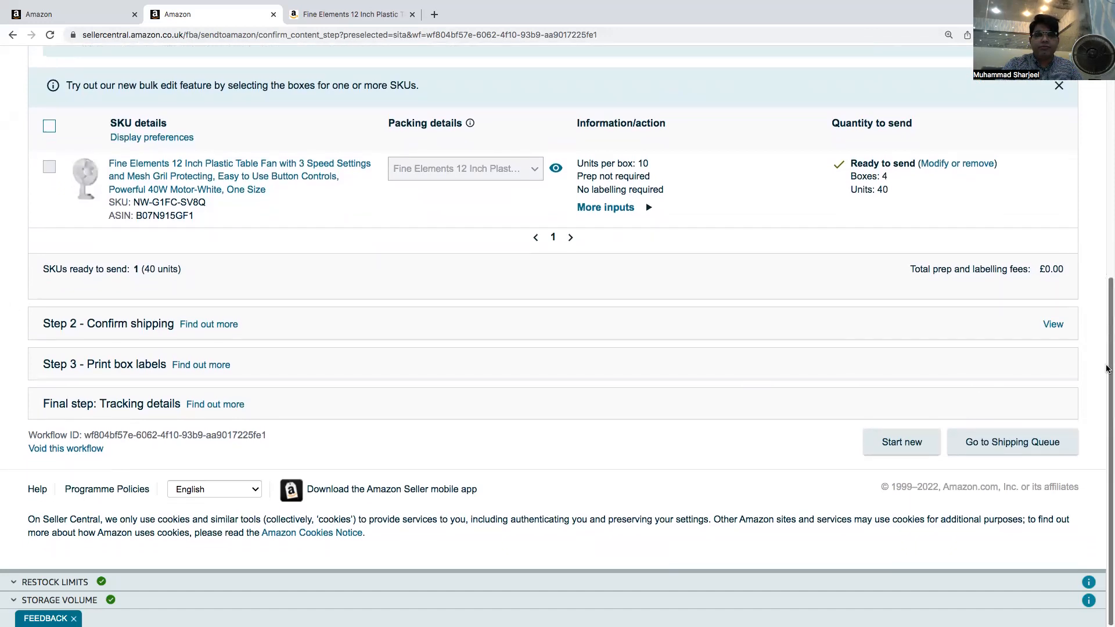
click(1054, 328)
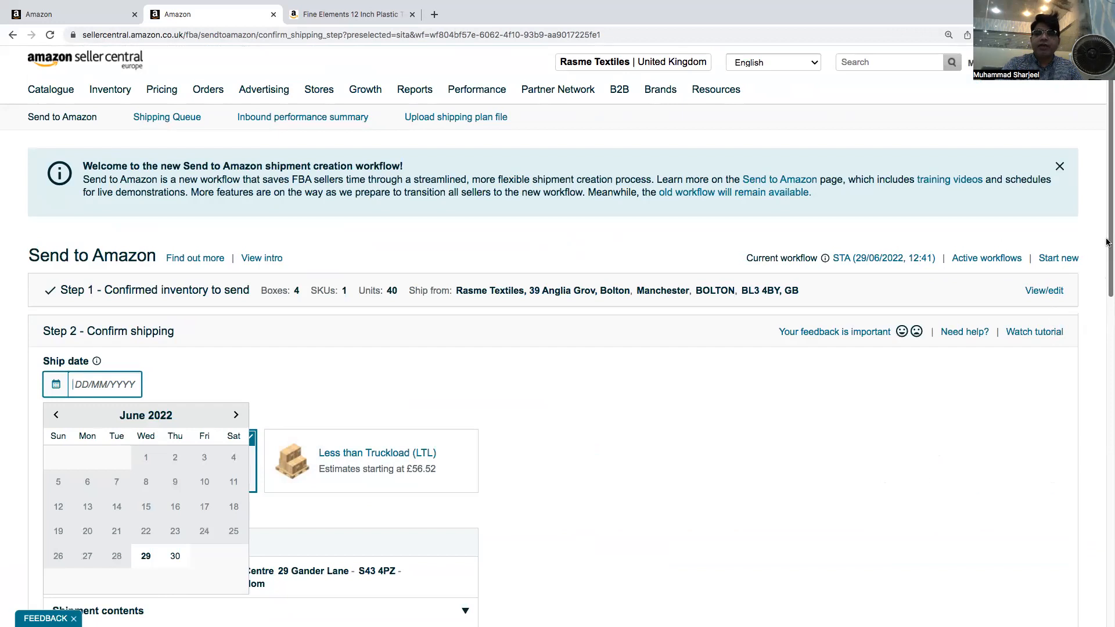
scroll(1106, 242, down, 4)
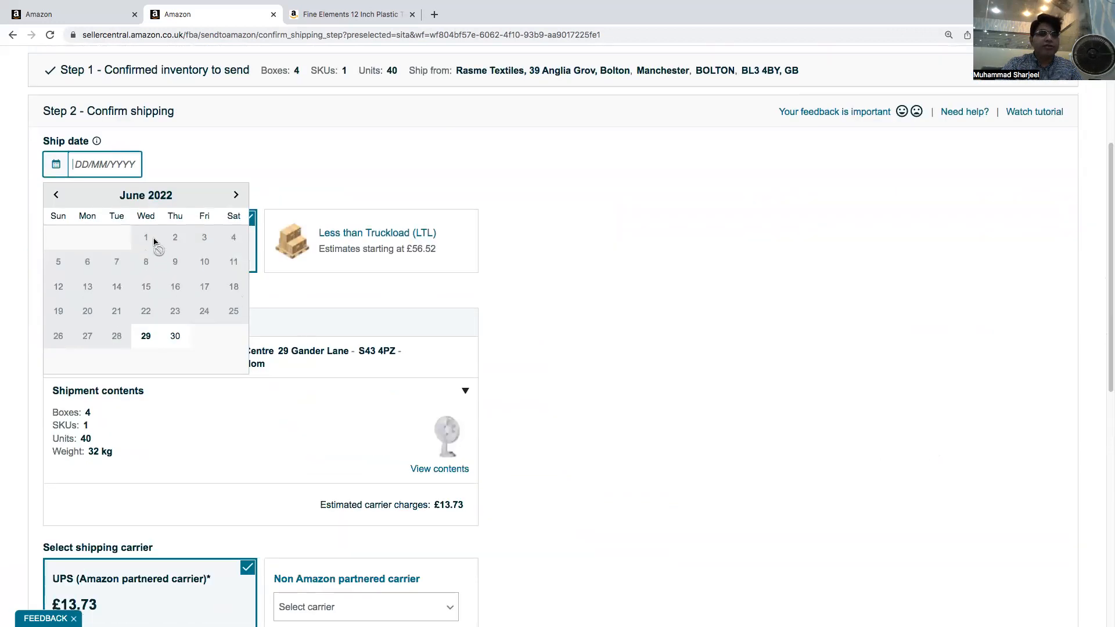
Set the shipment's ship date to 30/06/2022 in the date picker
scroll(107, 201, down, 1)
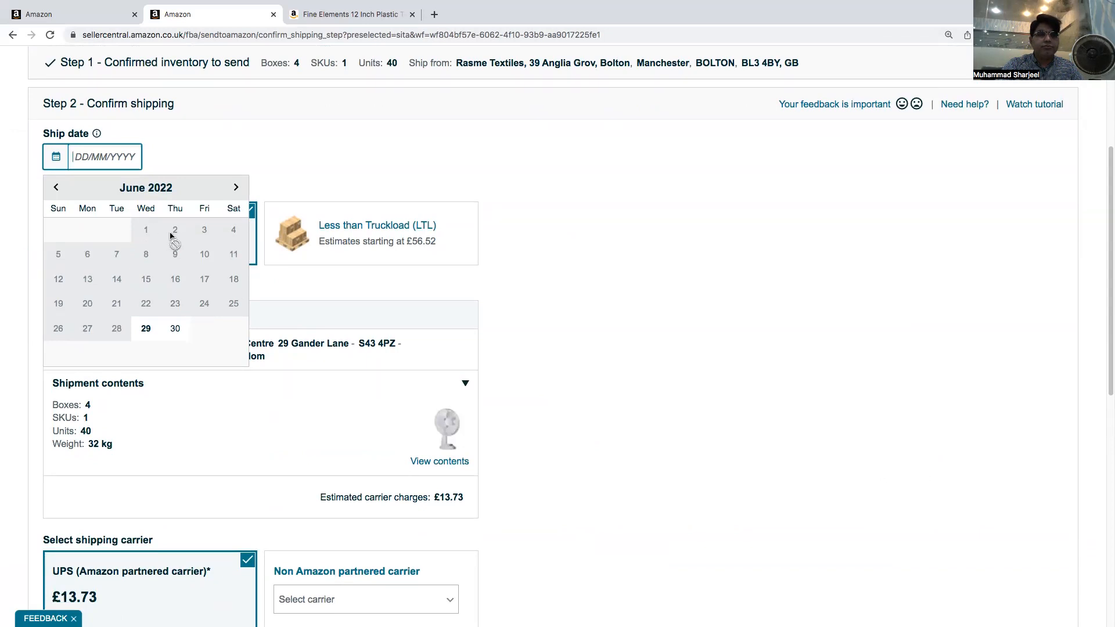
drag(1108, 224, 1106, 199)
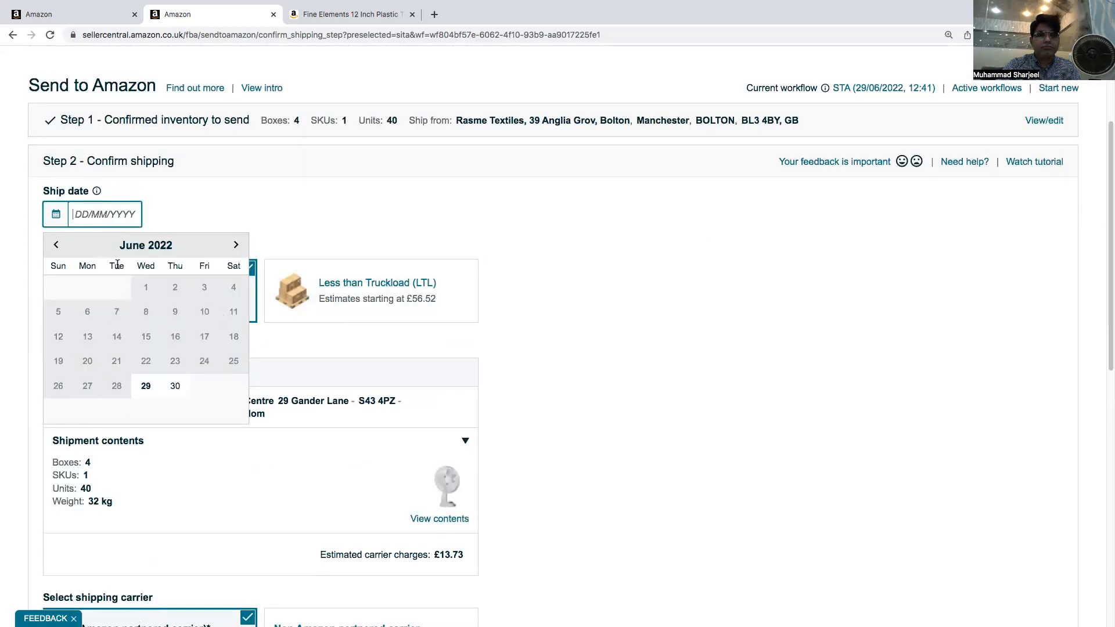
click(176, 388)
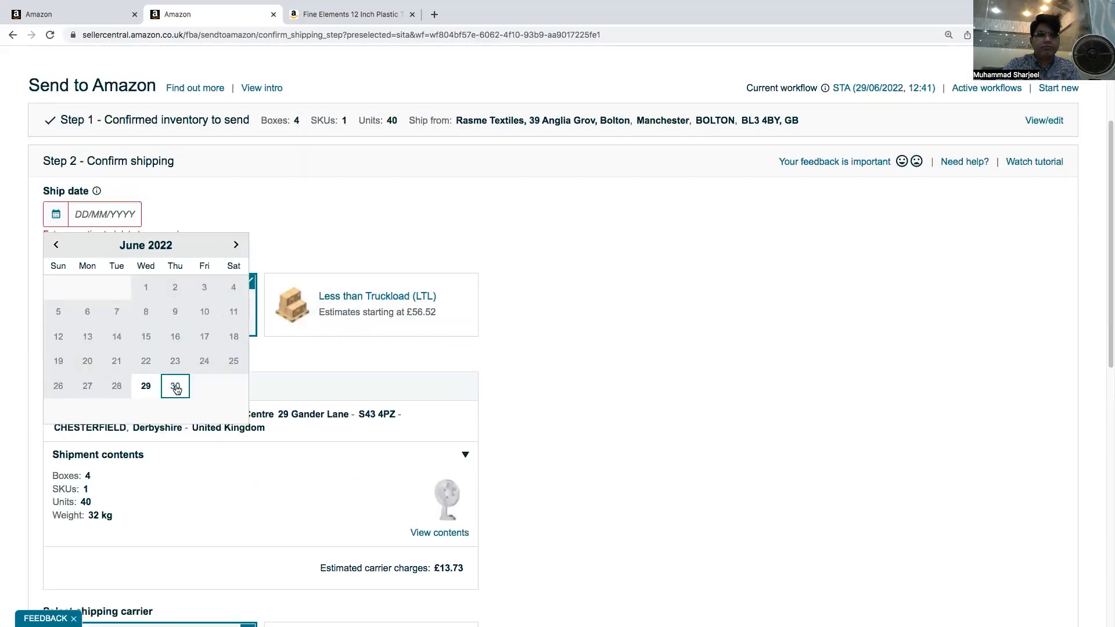
click(875, 282)
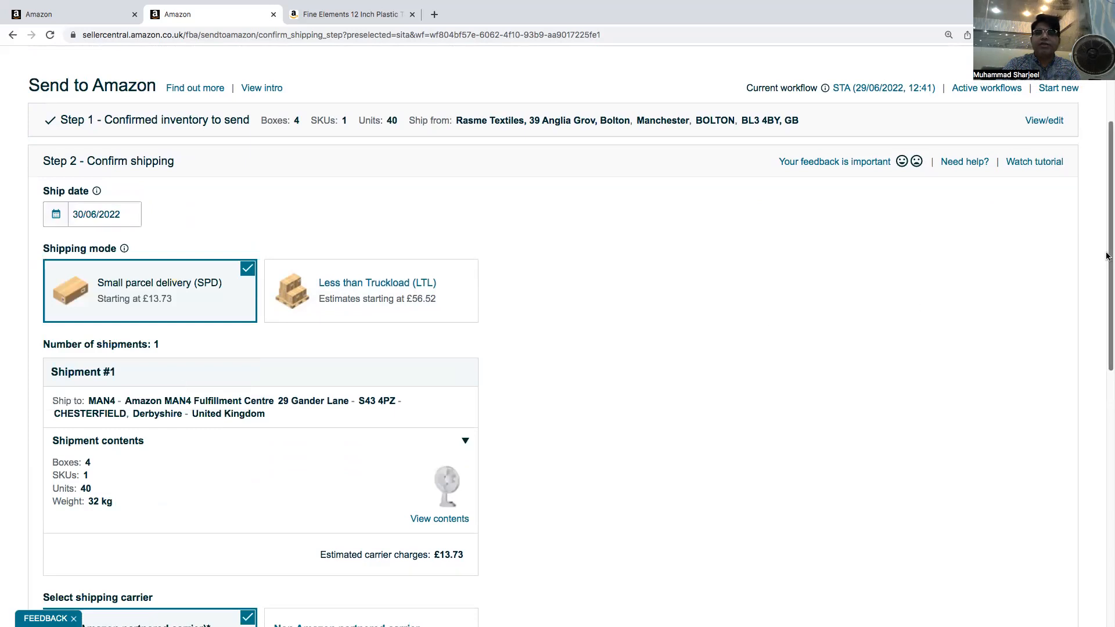
Agree to the Amazon Partnered Carrier terms and Carrier terms for the UPS shipment
scroll(1106, 256, down, 5)
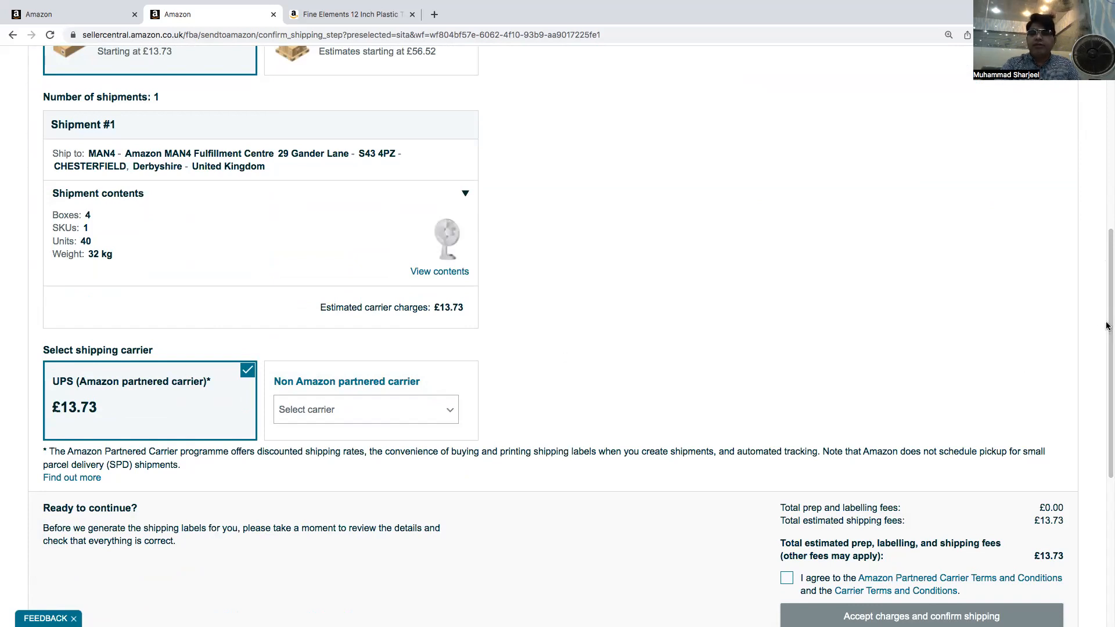
scroll(1106, 327, down, 5)
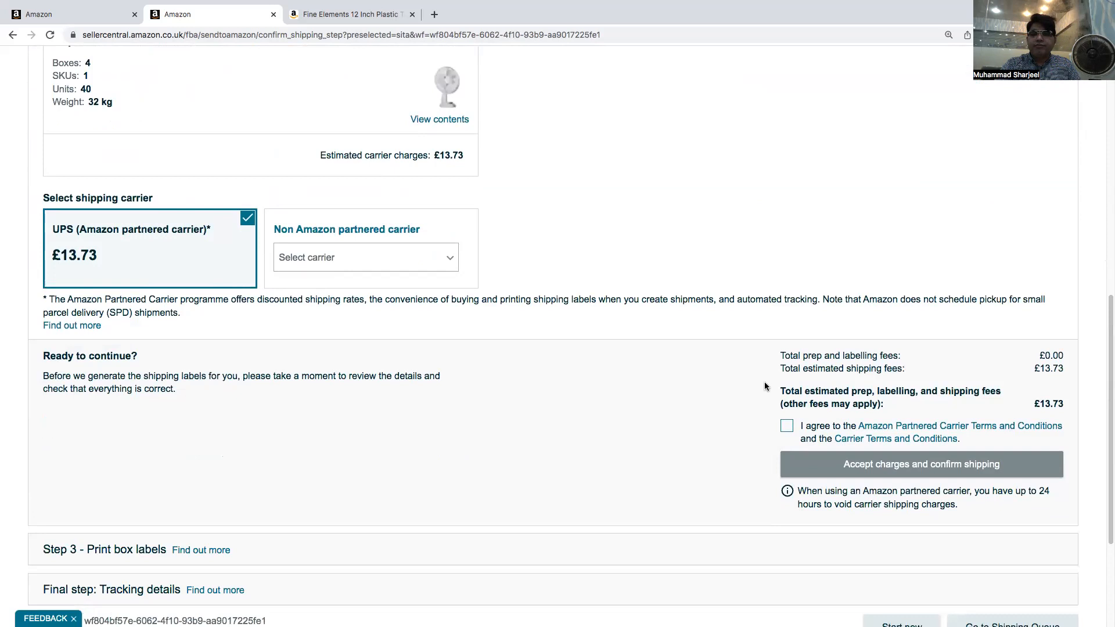
click(785, 425)
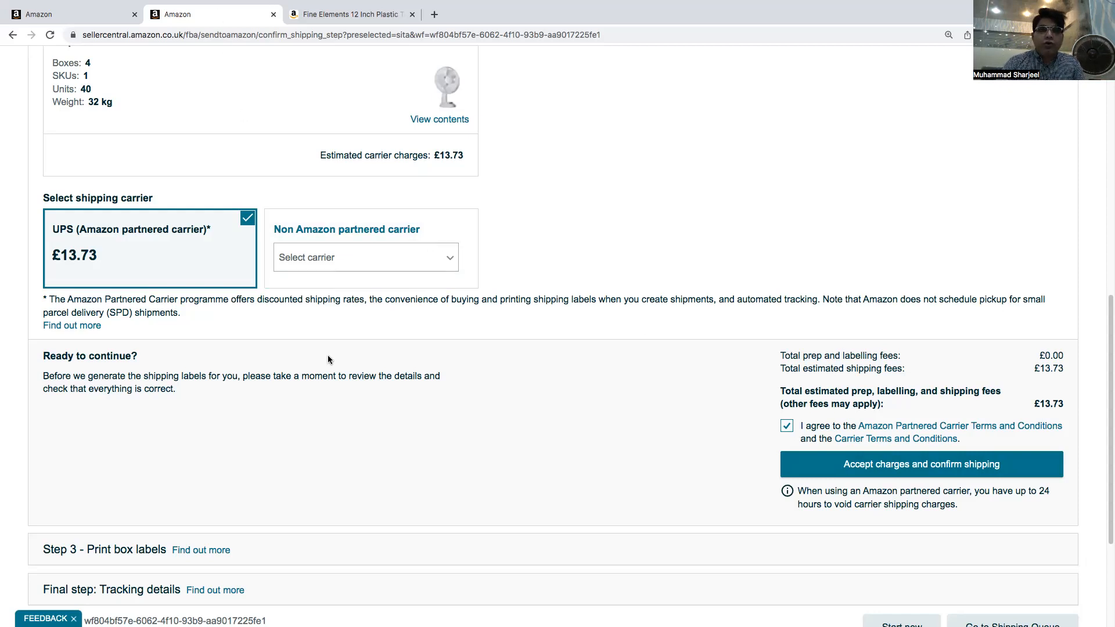
mouse_move(91, 6)
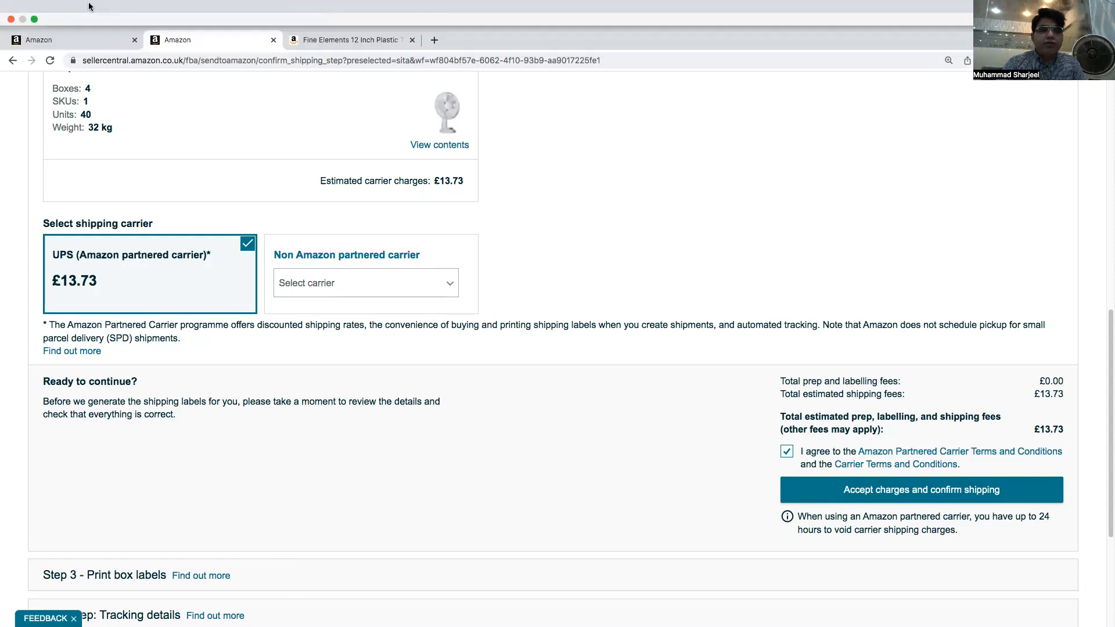
click(34, 20)
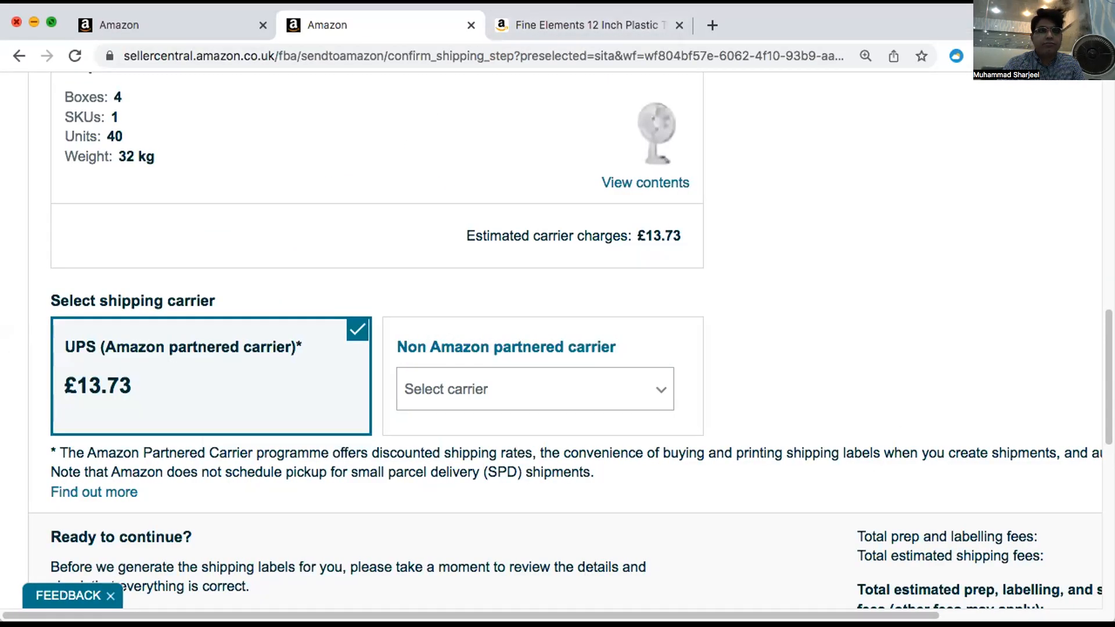
click(67, 3)
key(Escape)
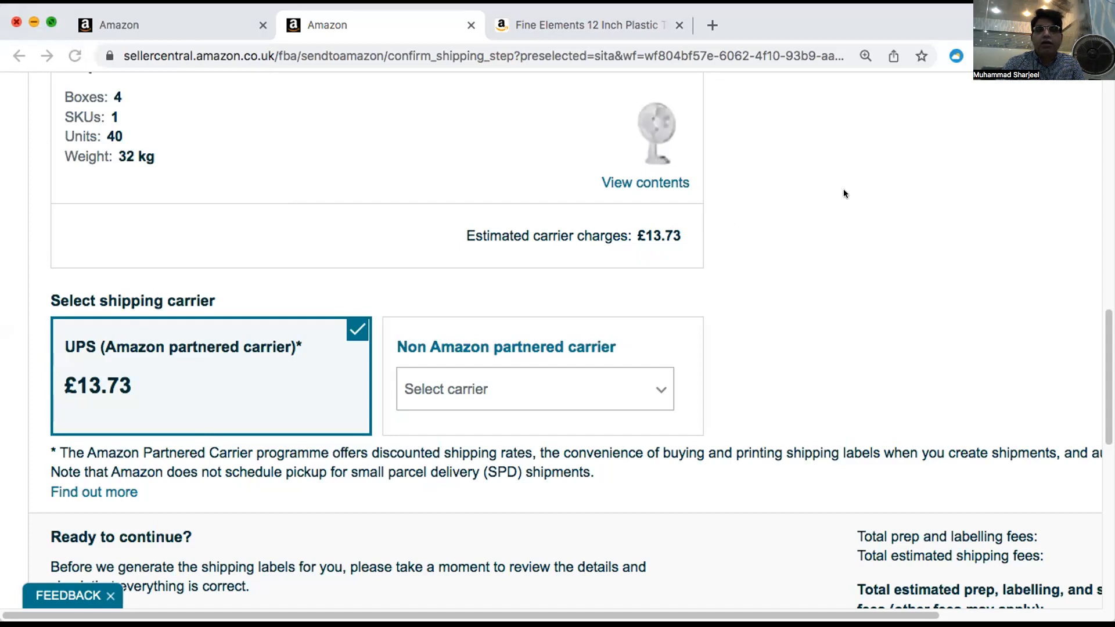
click(413, 108)
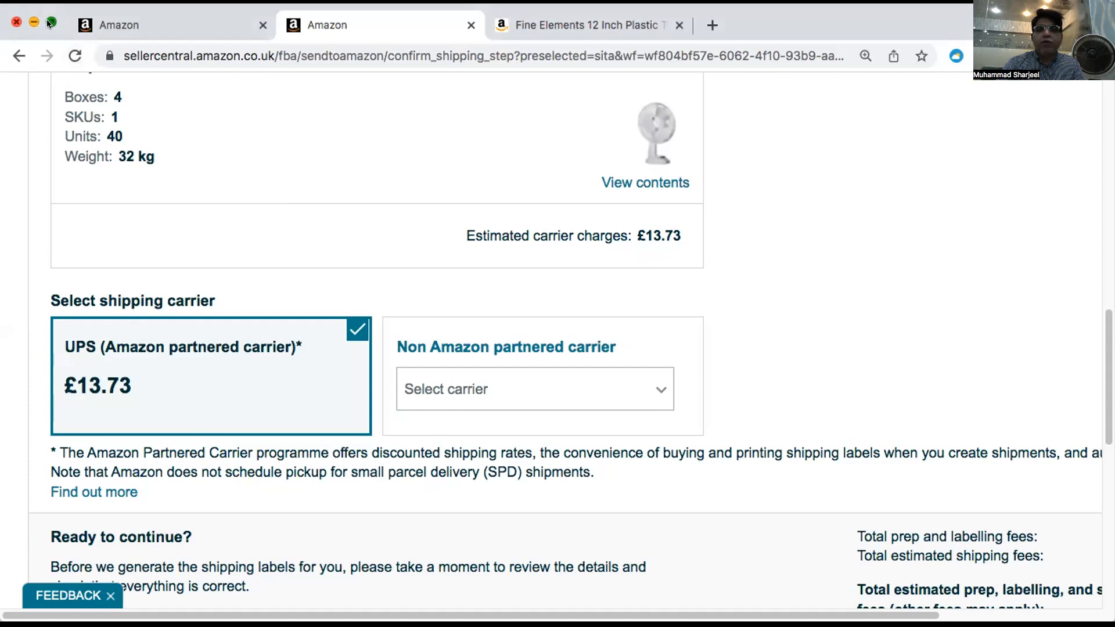
click(51, 22)
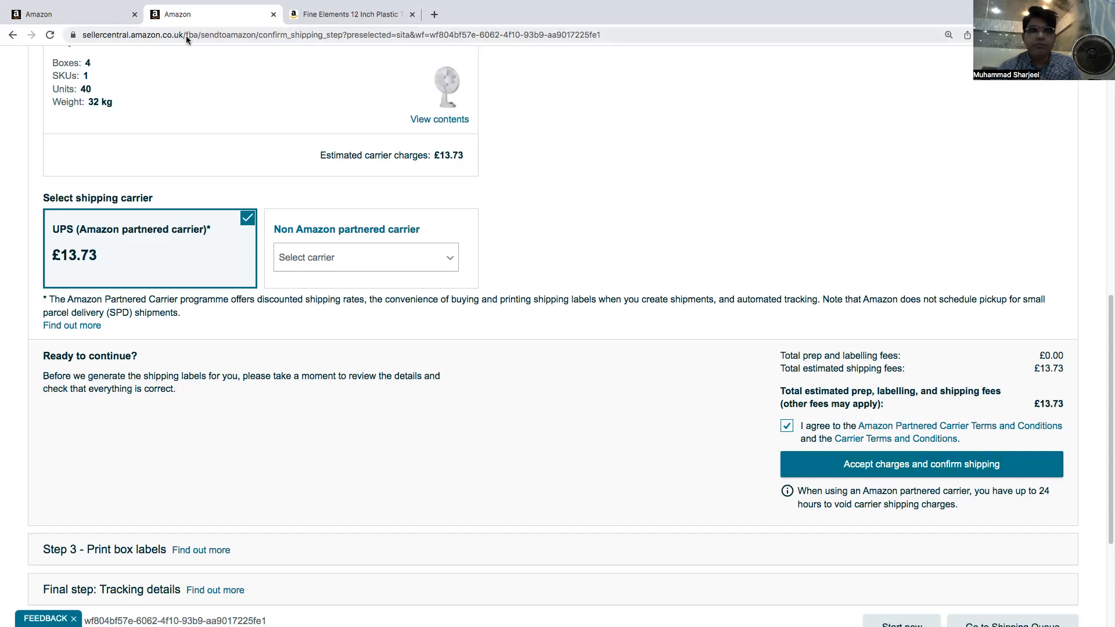
mouse_move(64, 22)
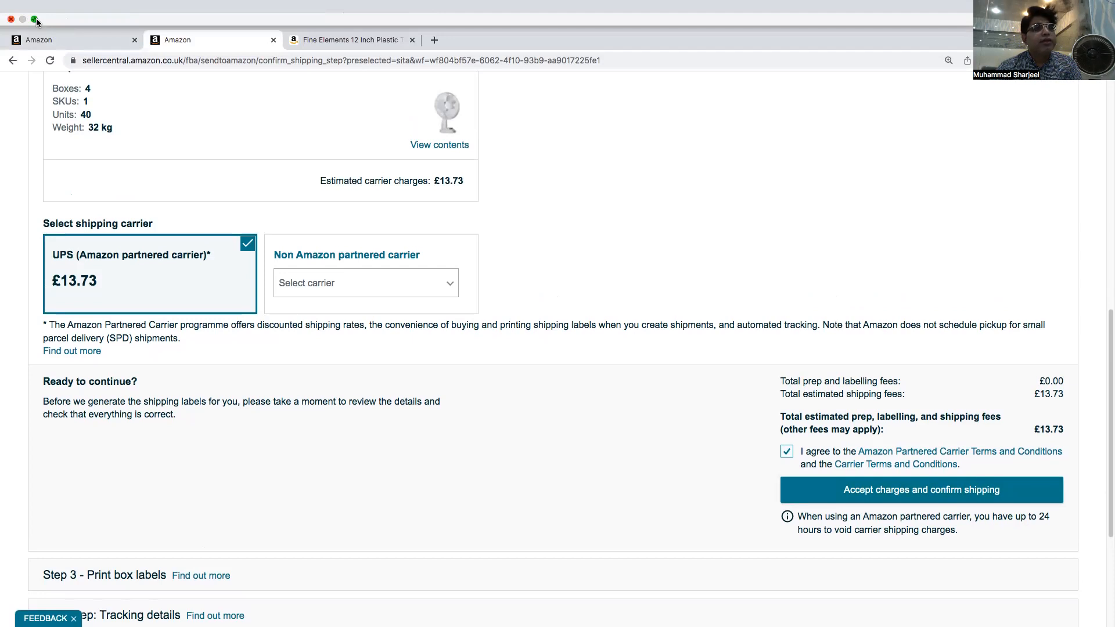
click(36, 19)
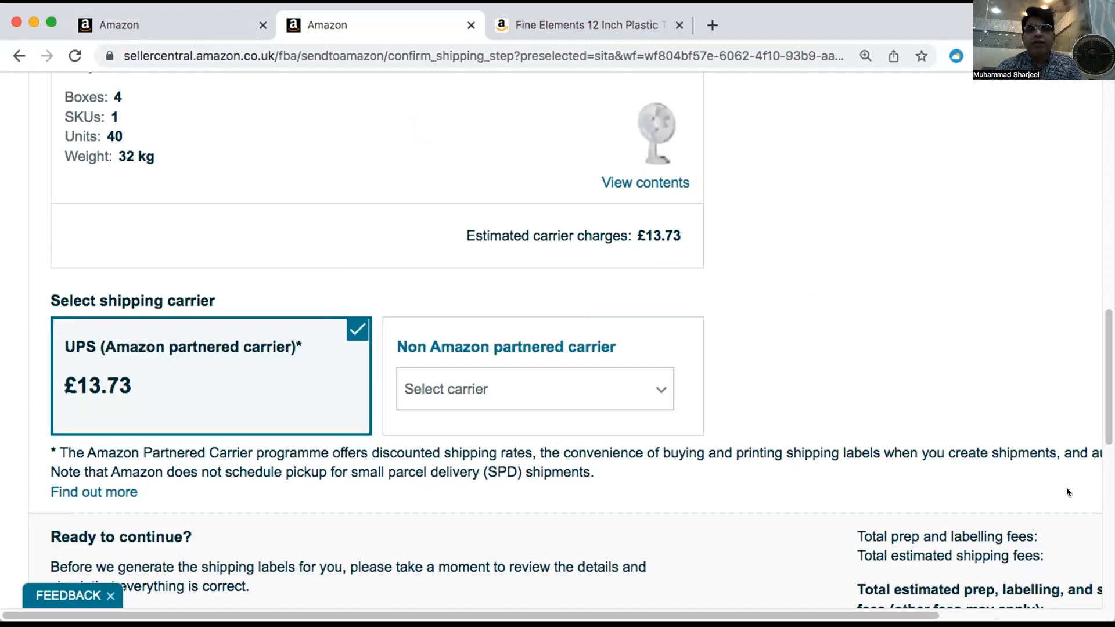
double_click(800, 33)
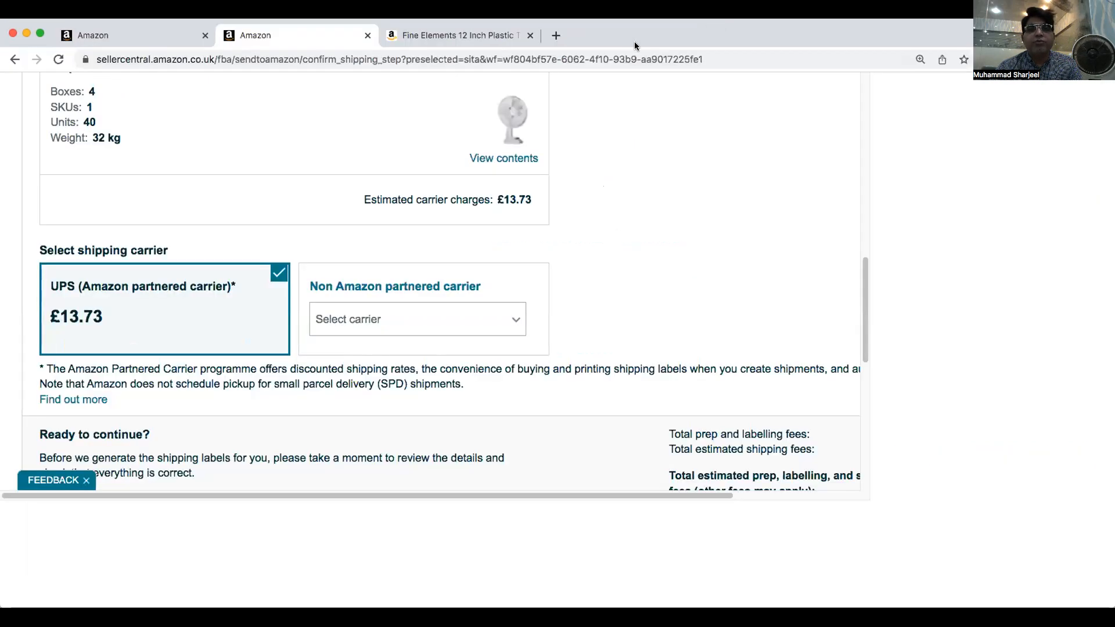
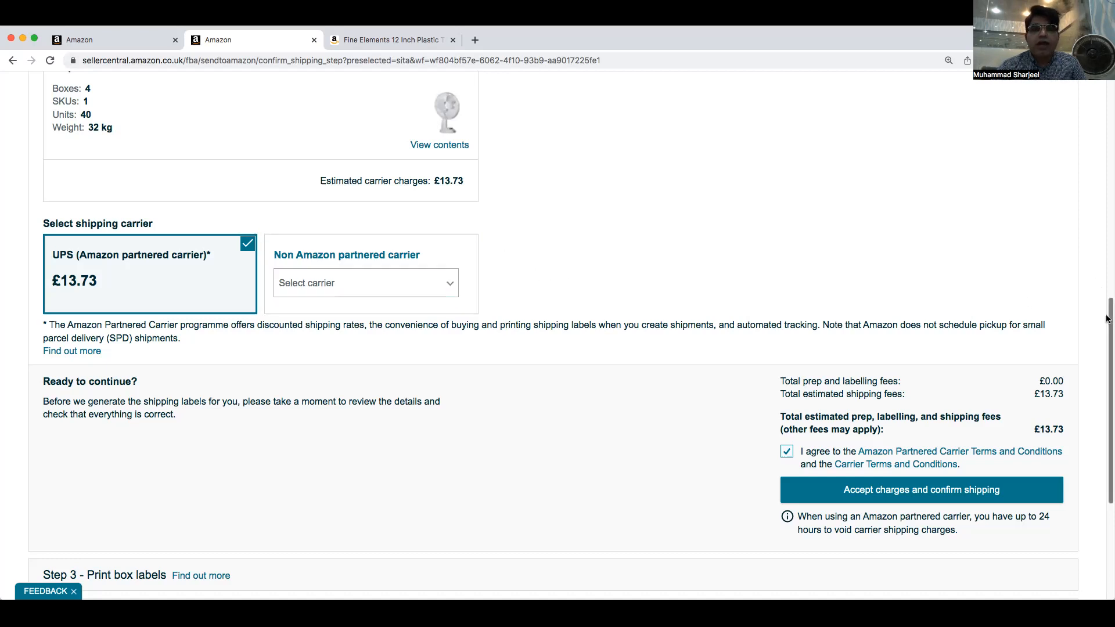
Leave the confirm shipping page and open the FBA shipments queue
drag(1108, 319, 1107, 356)
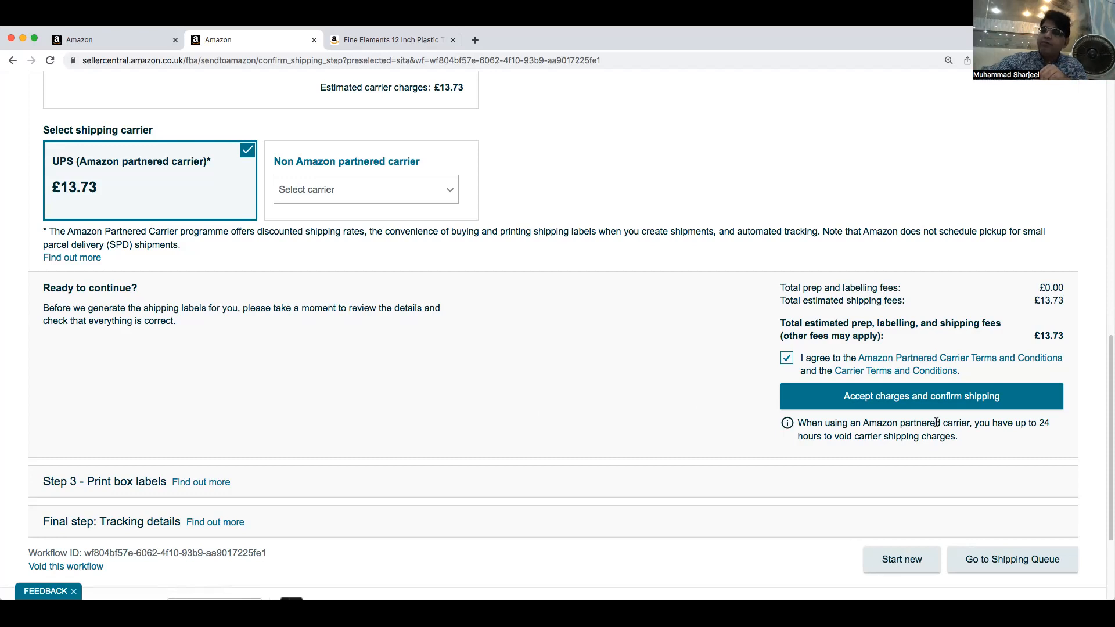
scroll(994, 224, down, 3)
scroll(994, 226, up, 3)
scroll(994, 231, up, 15)
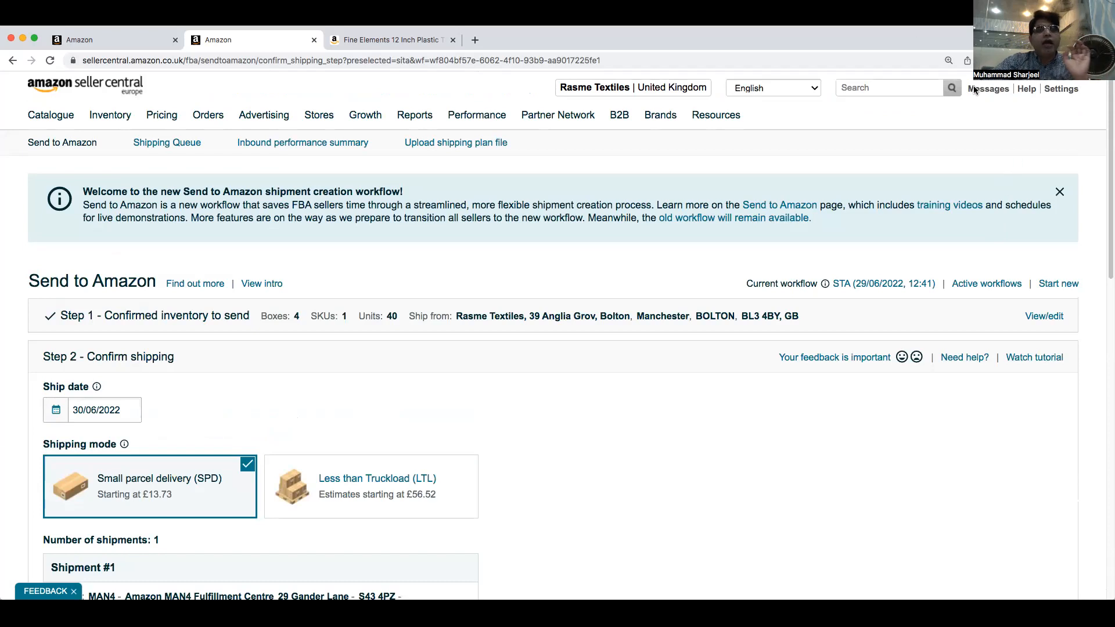
mouse_move(100, 119)
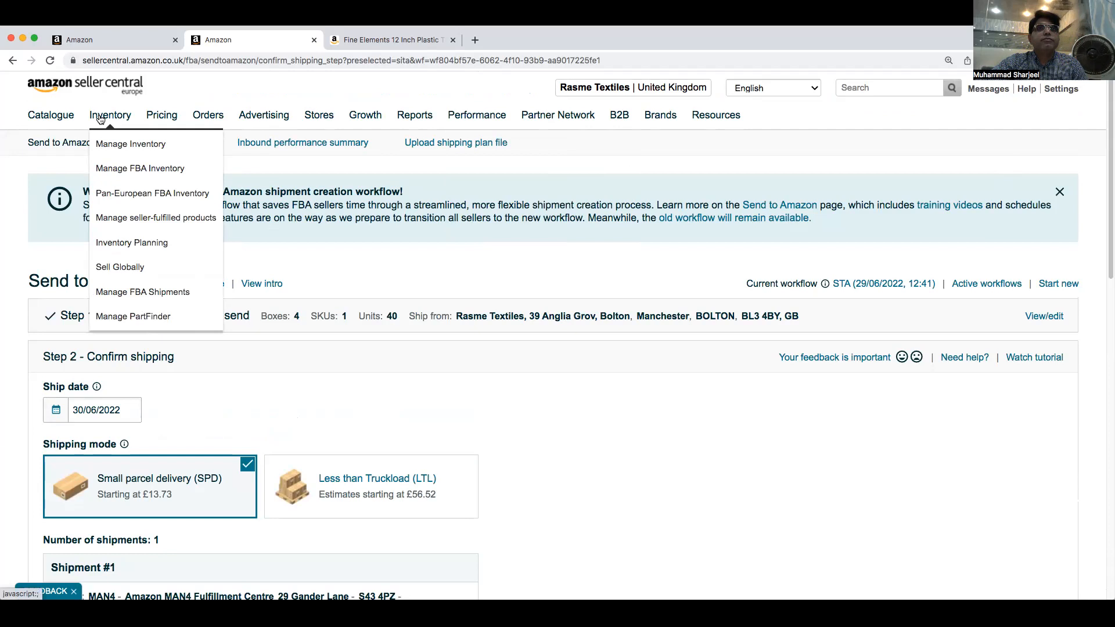
click(132, 297)
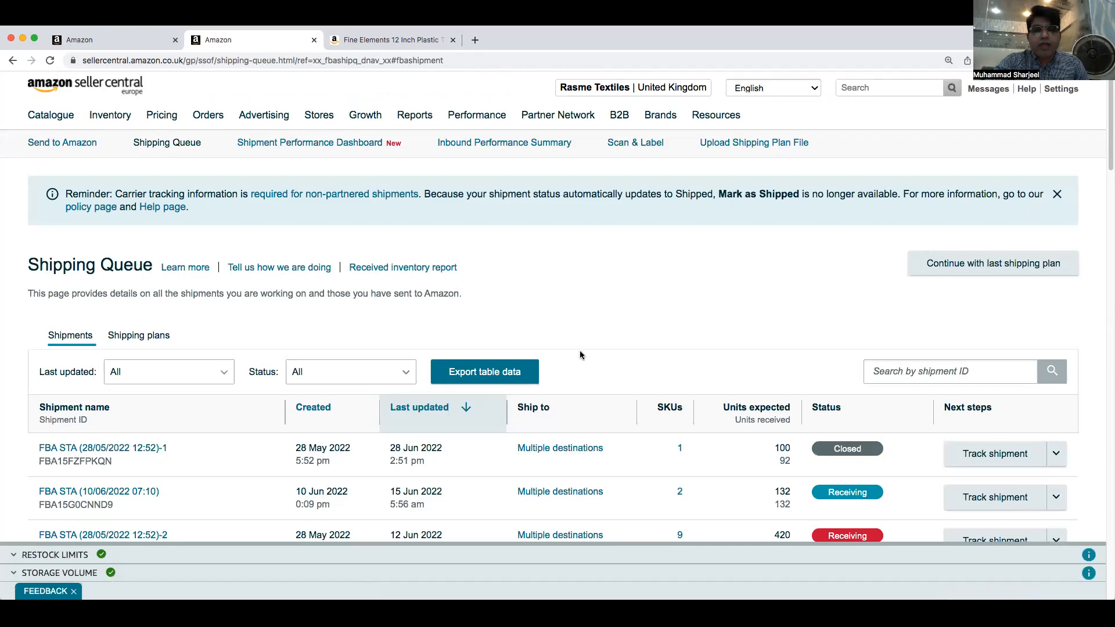
Open the tracking summary of the shipment FBA STA (28/05/2022 12:52)-1 from the queue
scroll(580, 355, down, 4)
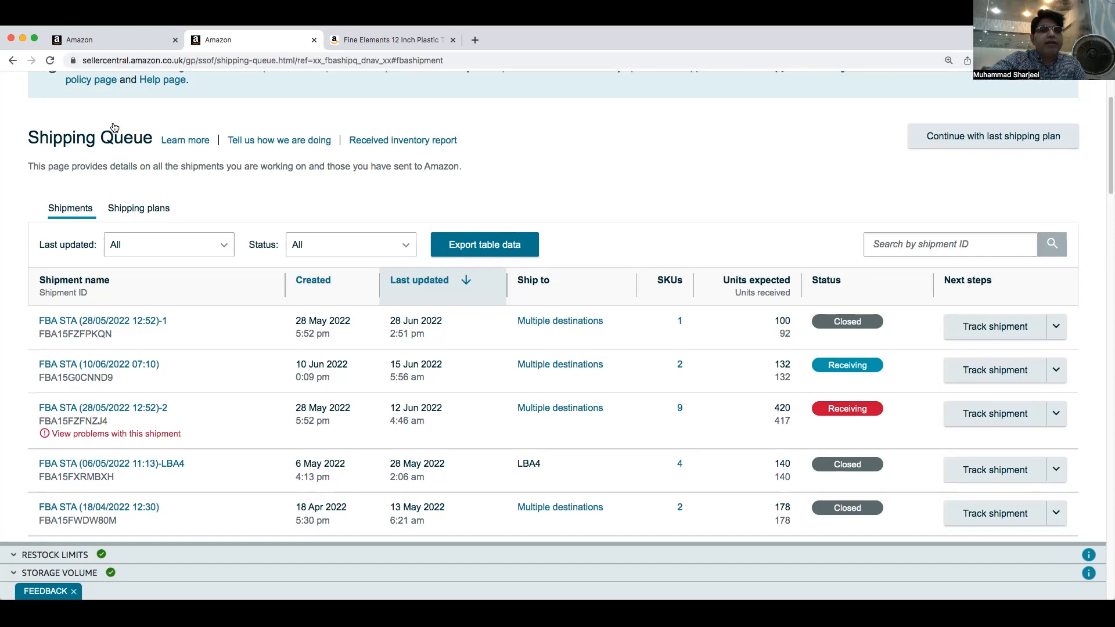
scroll(115, 127, down, 15)
scroll(115, 127, down, 5)
scroll(114, 127, up, 20)
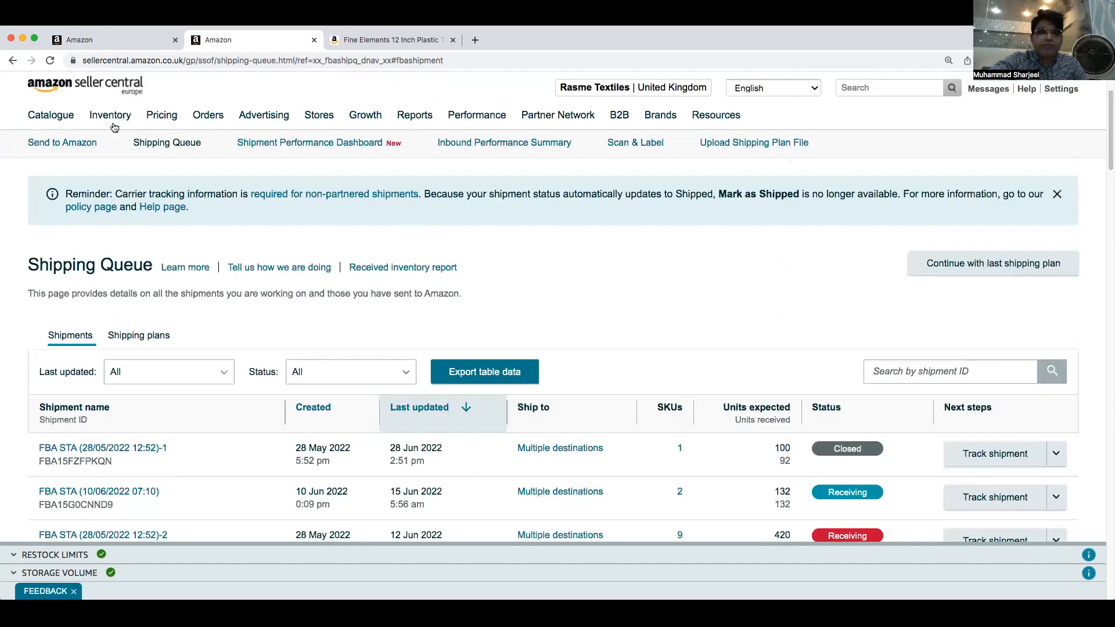
mouse_move(115, 128)
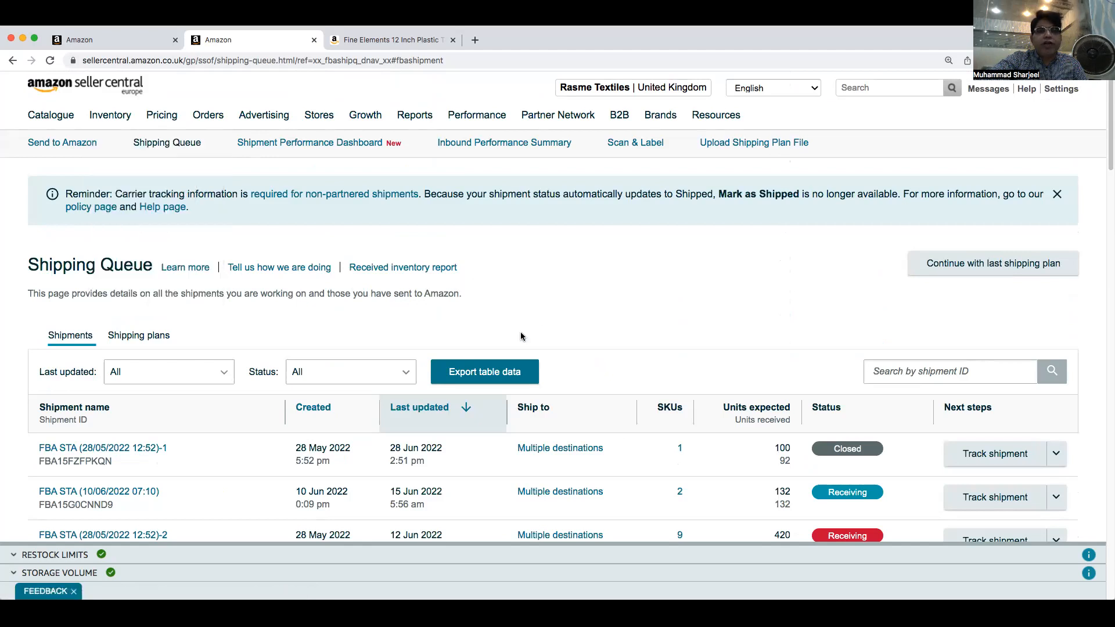
scroll(275, 419, down, 3)
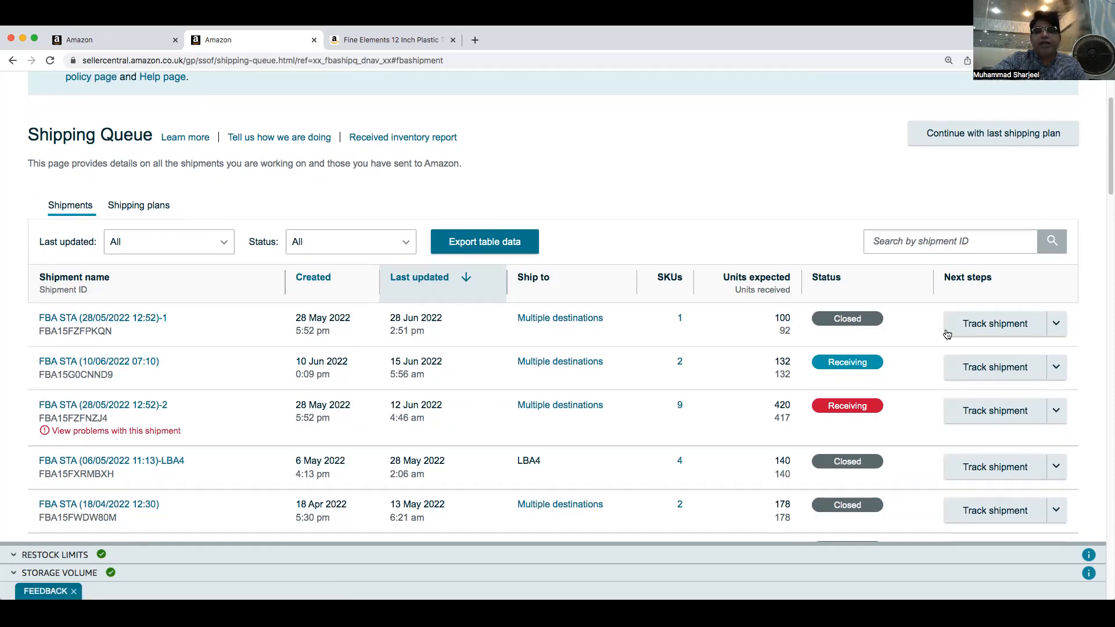
click(994, 335)
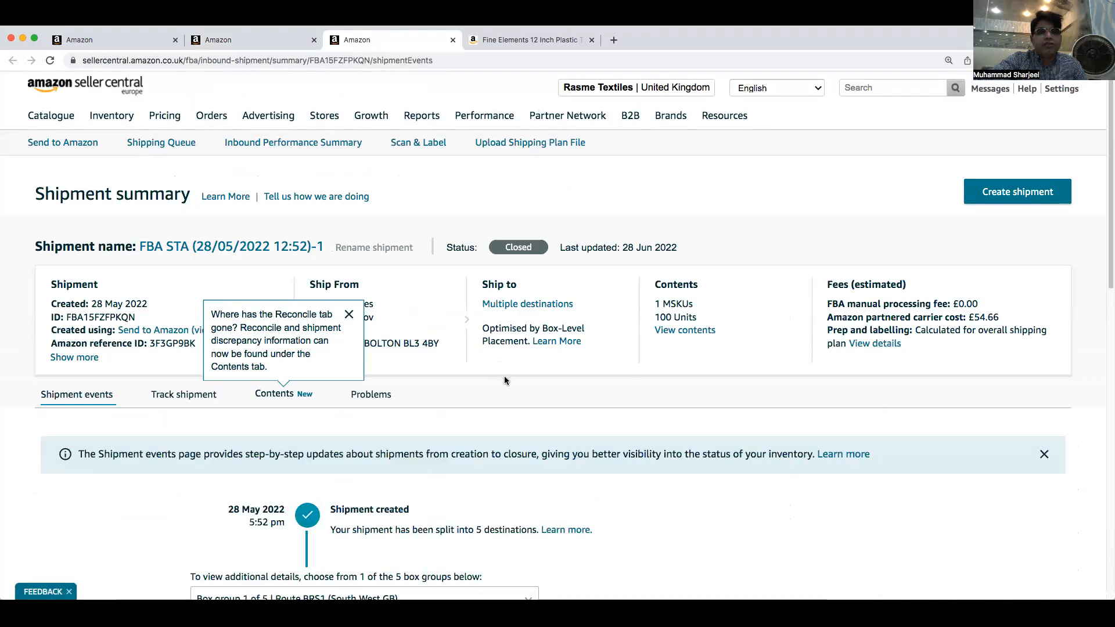
Review the shipment events timeline from creation through delivery to closure
scroll(504, 380, down, 3)
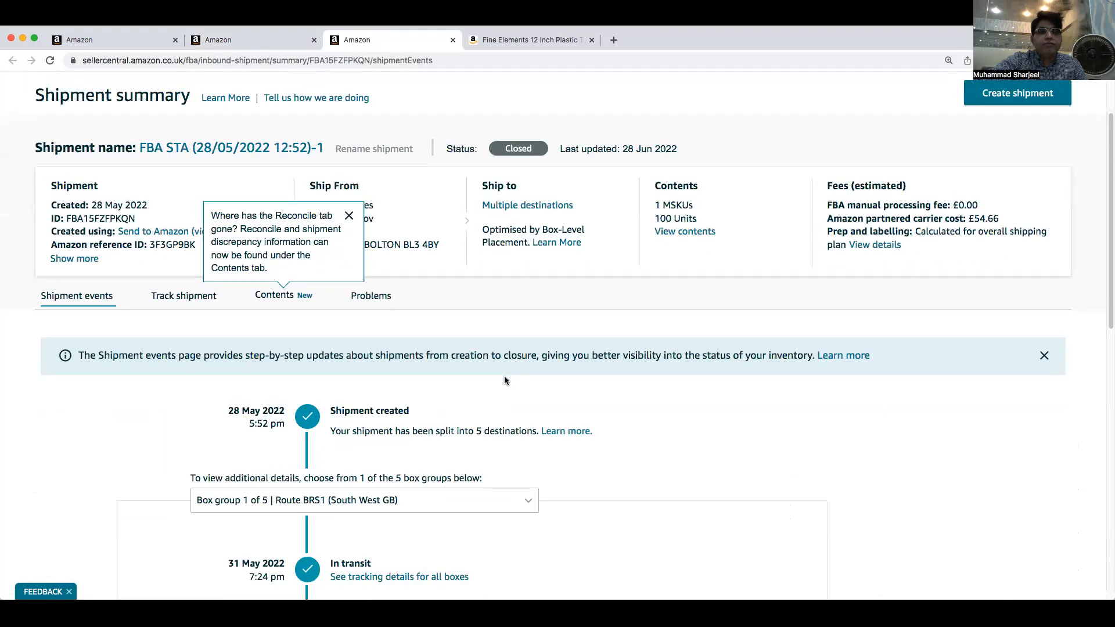
scroll(504, 381, down, 5)
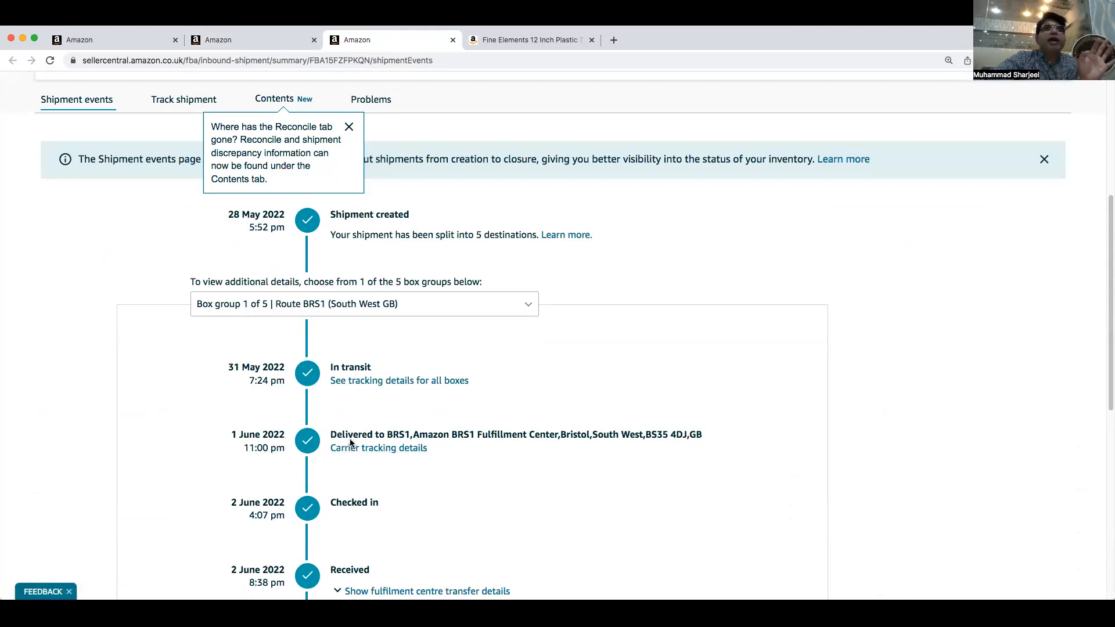
scroll(382, 428, up, 3)
scroll(381, 427, down, 10)
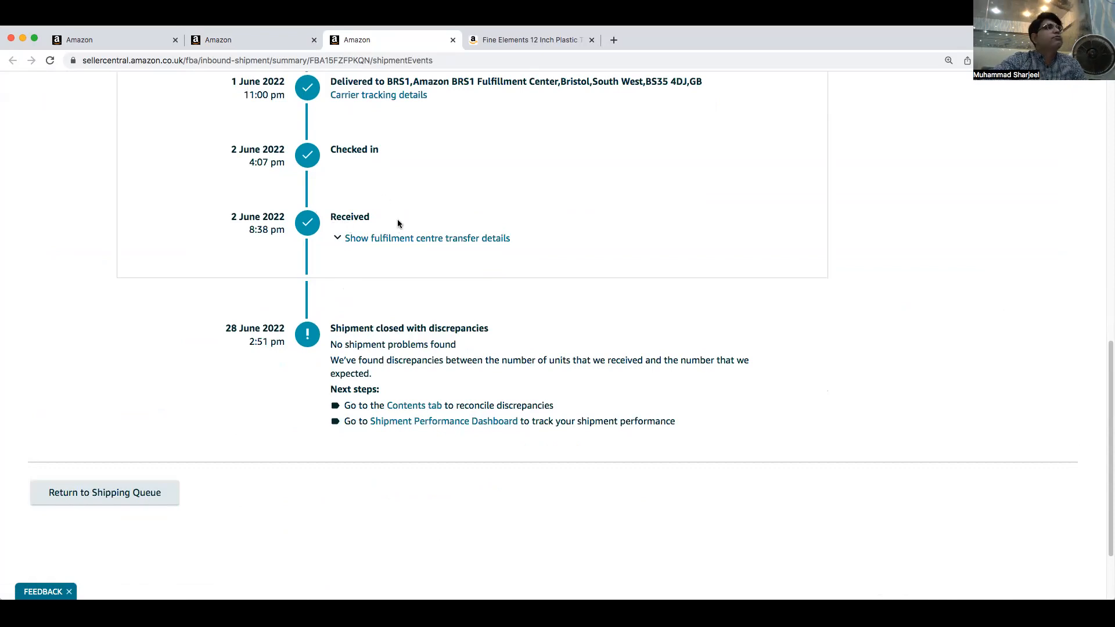
scroll(395, 412, down, 3)
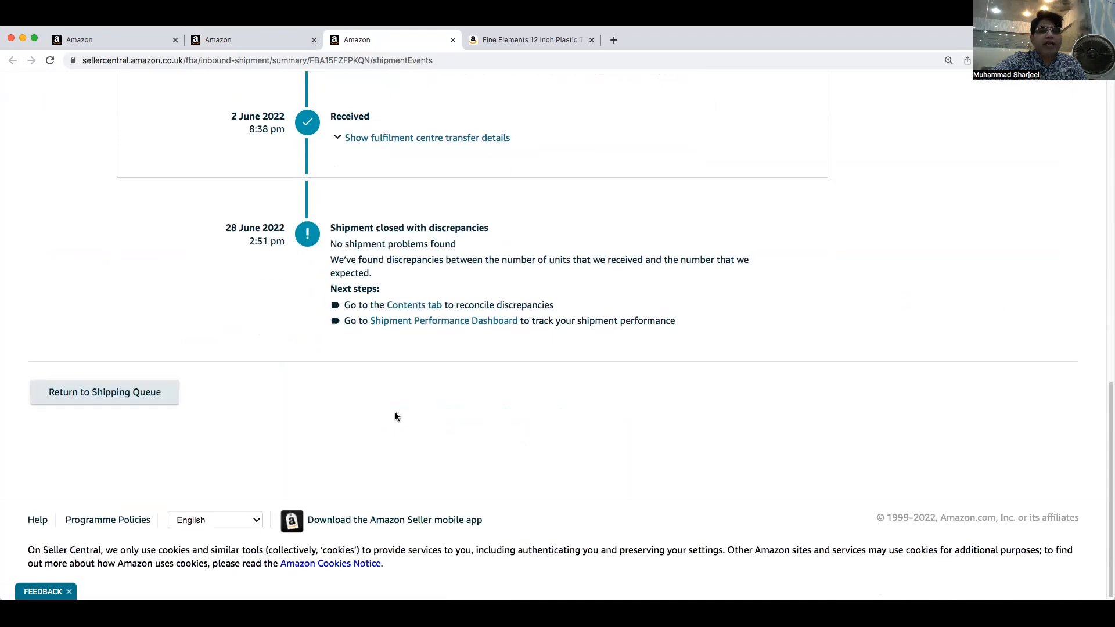
scroll(395, 412, up, 20)
scroll(394, 413, down, 2)
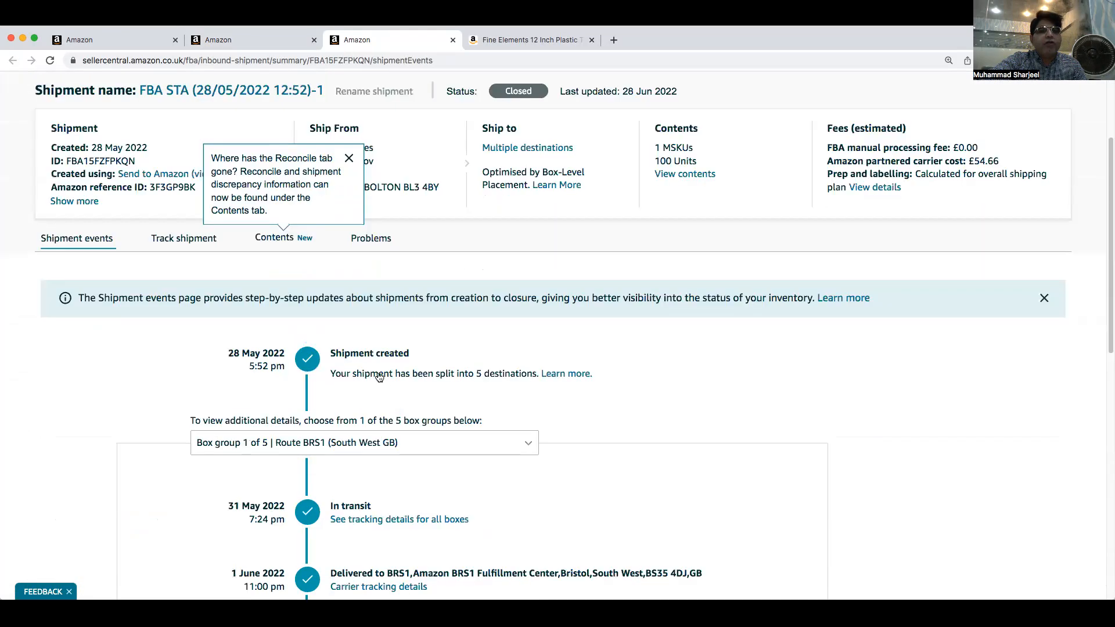
scroll(343, 297, down, 2)
scroll(384, 400, up, 2)
scroll(384, 413, down, 10)
scroll(385, 413, down, 4)
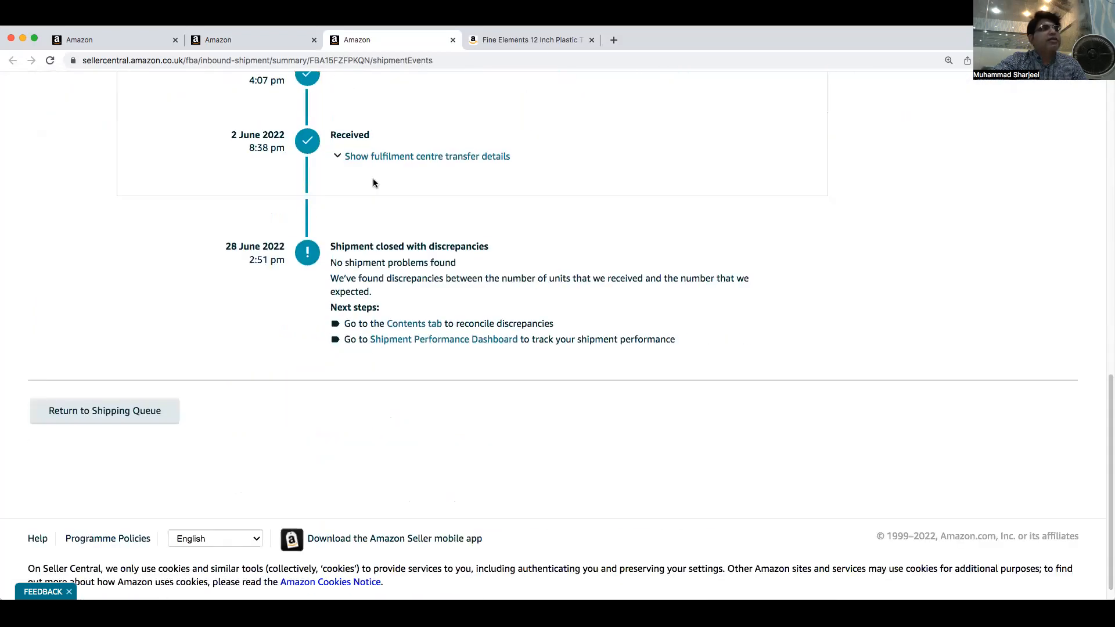
scroll(363, 212, up, 4)
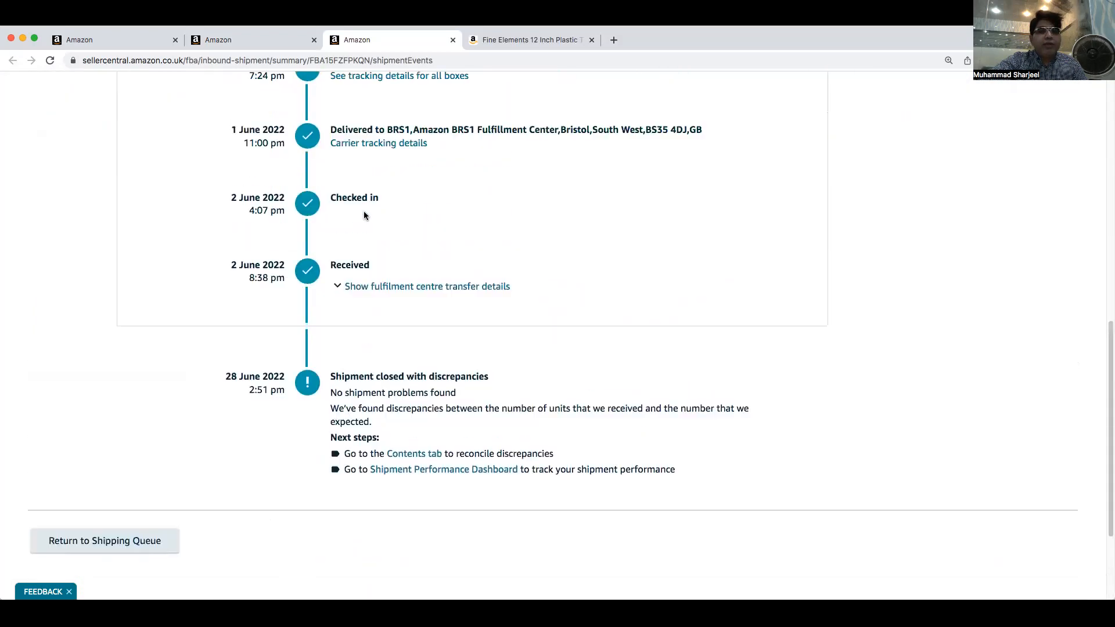
scroll(363, 200, up, 2)
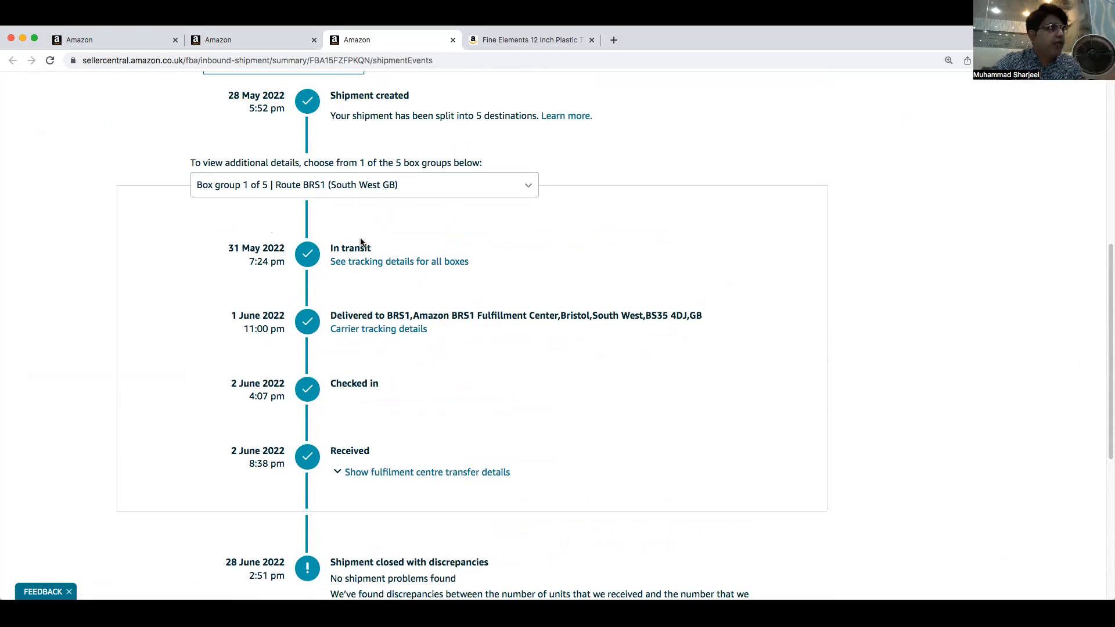
scroll(389, 297, up, 6)
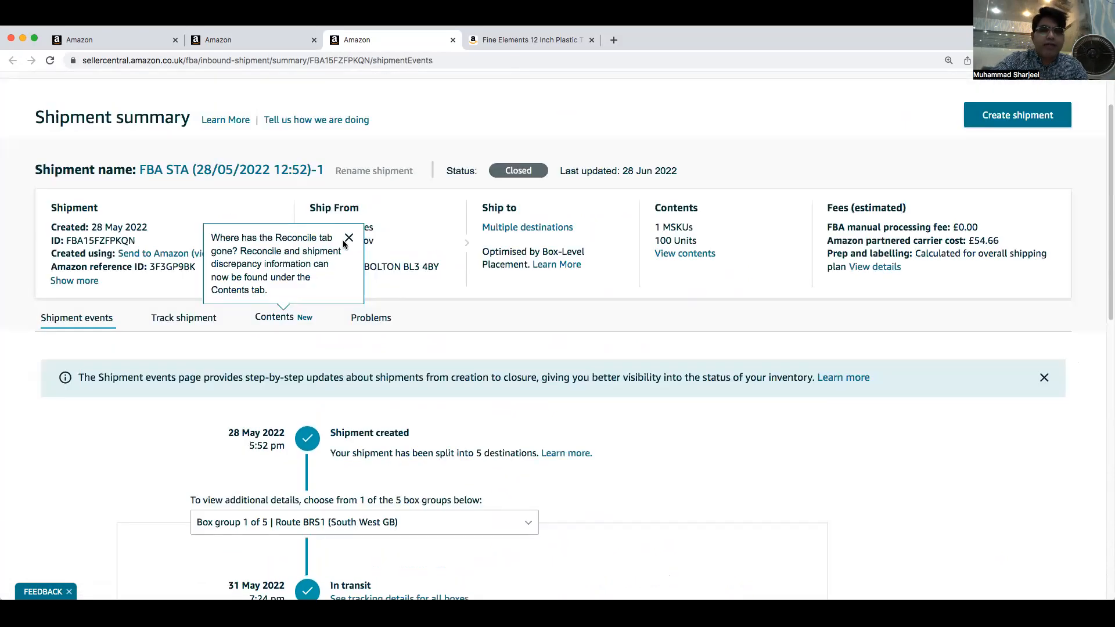
scroll(447, 365, up, 1)
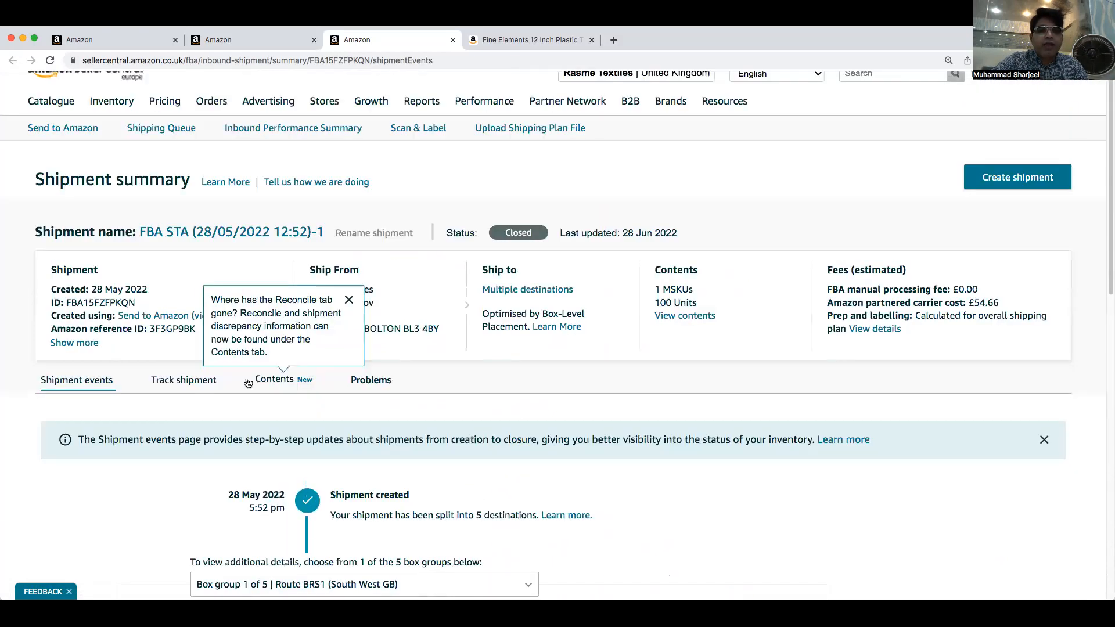
Open the shipment's tracking view and review each box's carrier tracking history
click(177, 381)
scroll(476, 438, down, 4)
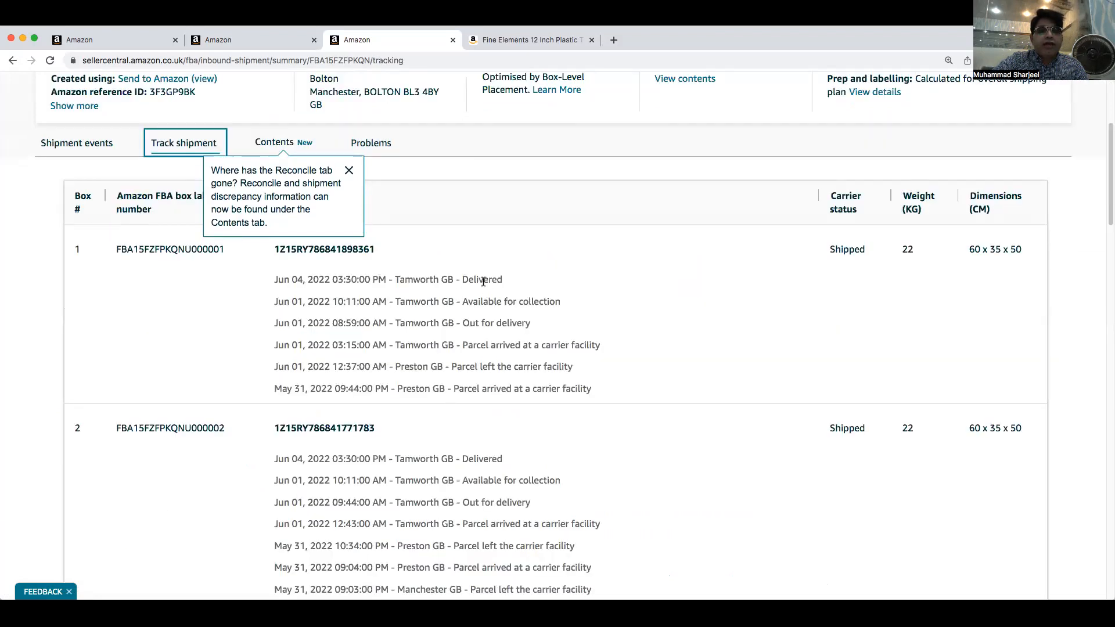
scroll(511, 383, down, 3)
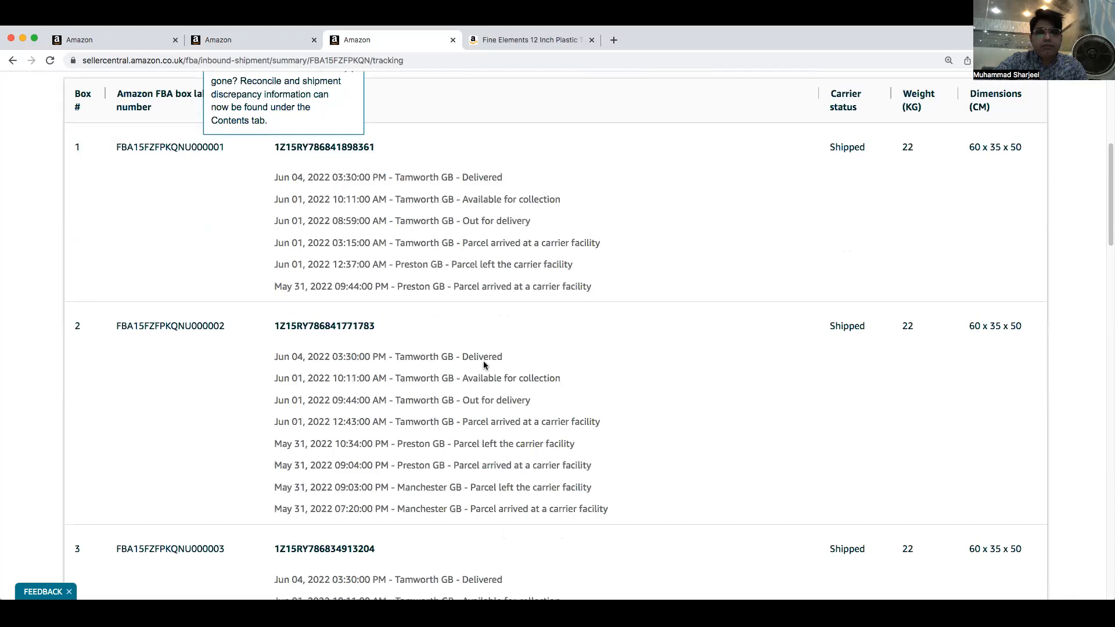
scroll(482, 389, down, 5)
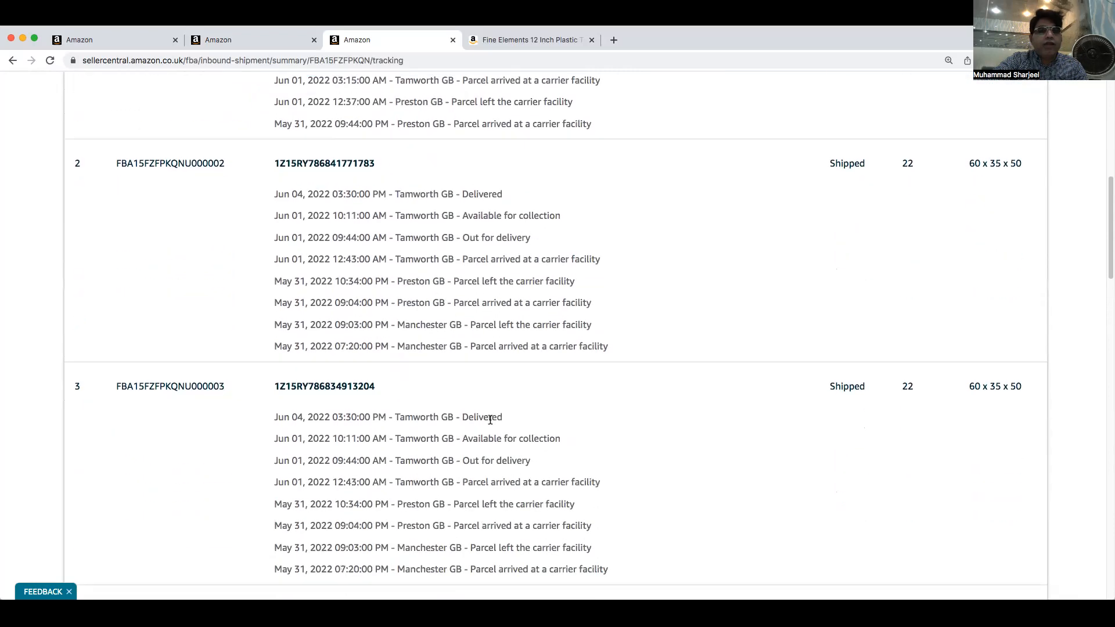
scroll(490, 419, down, 12)
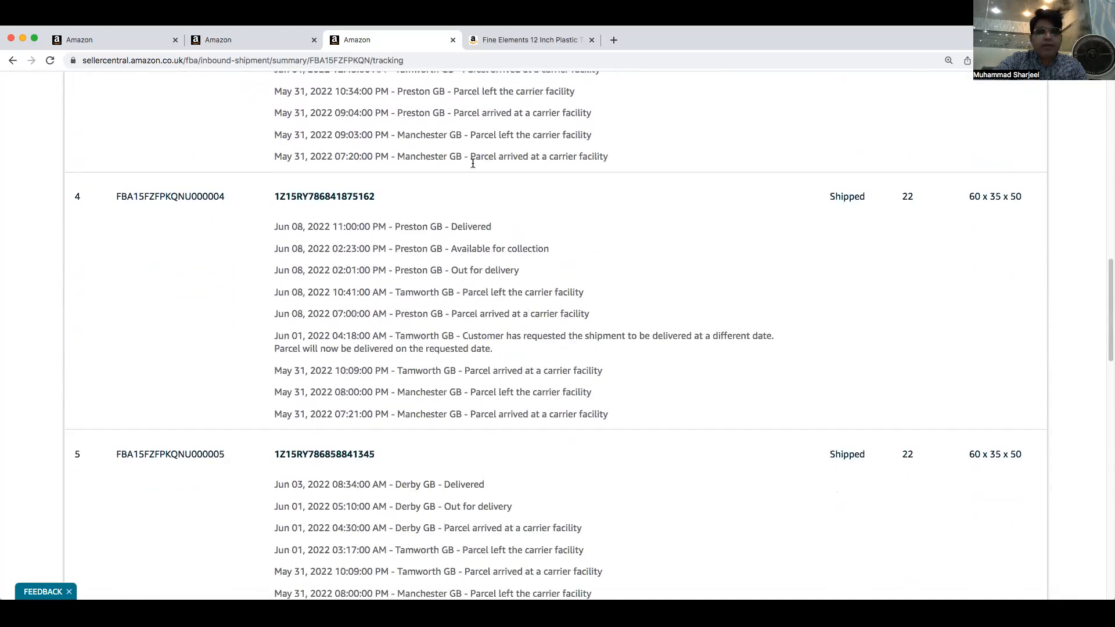
scroll(473, 163, down, 2)
scroll(469, 378, down, 2)
scroll(468, 385, down, 3)
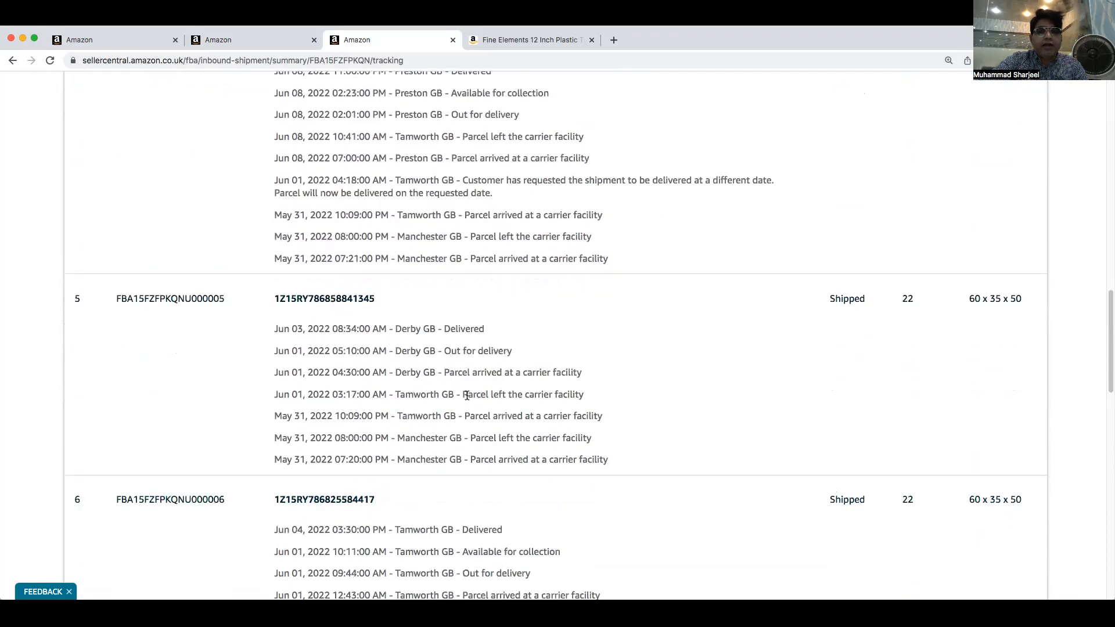
scroll(476, 452, down, 12)
scroll(490, 459, down, 15)
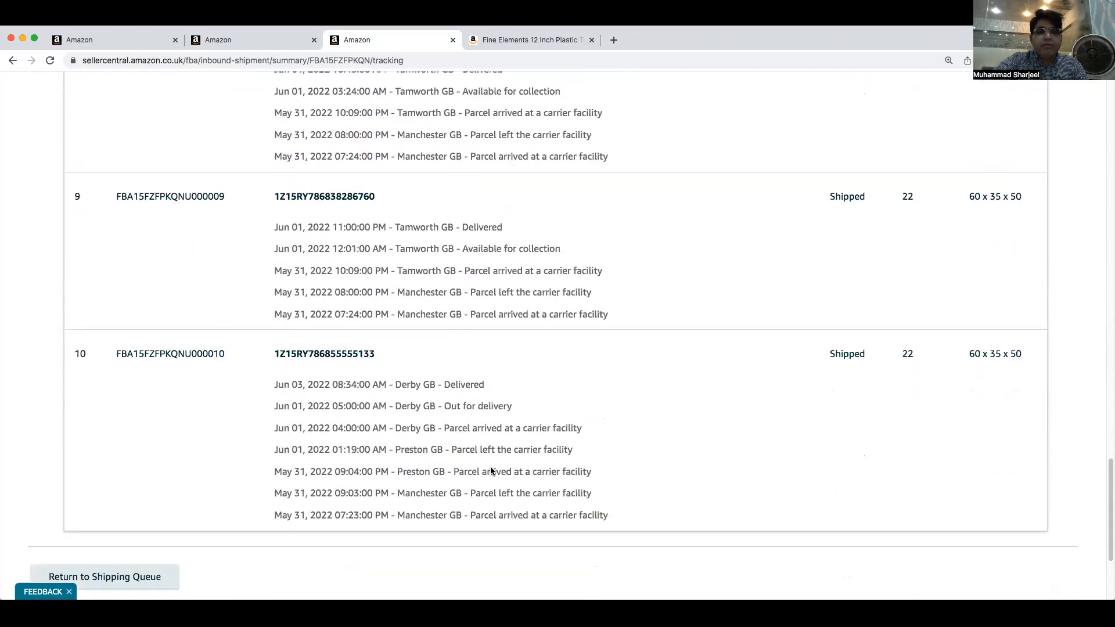
scroll(485, 447, down, 5)
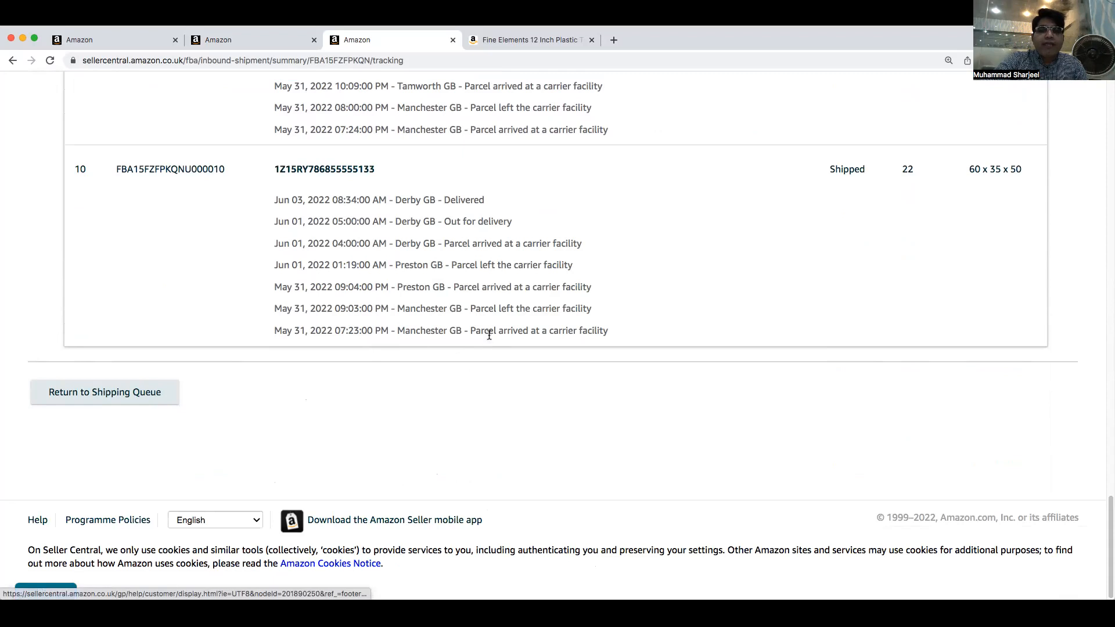
scroll(497, 329, up, 1)
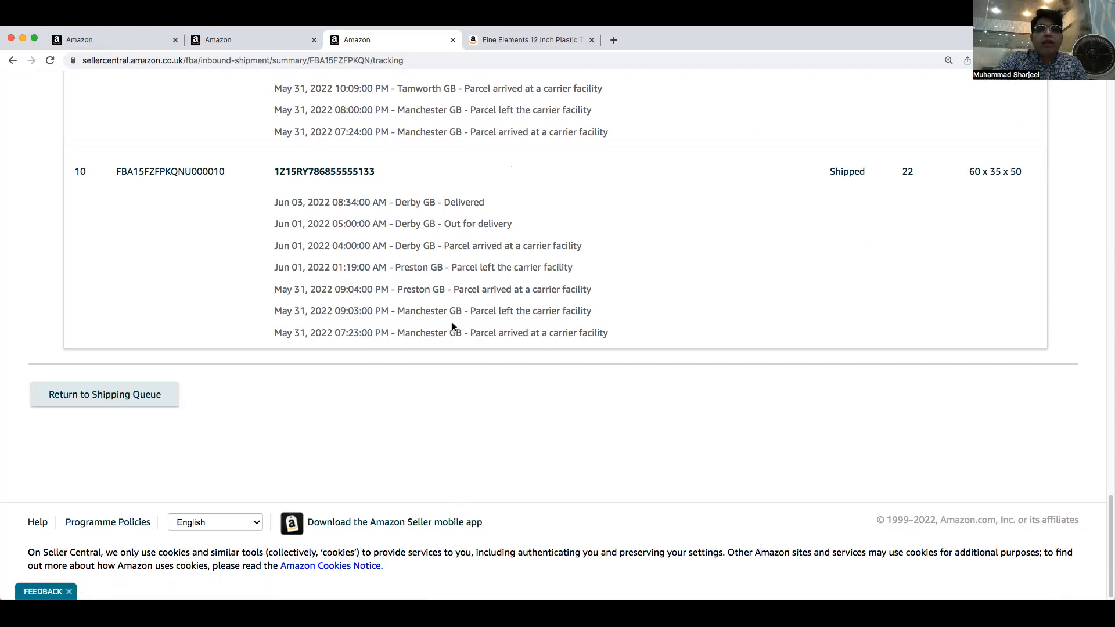
Highlight individual tracking event lines in box 10's carrier history
drag(477, 332, 606, 334)
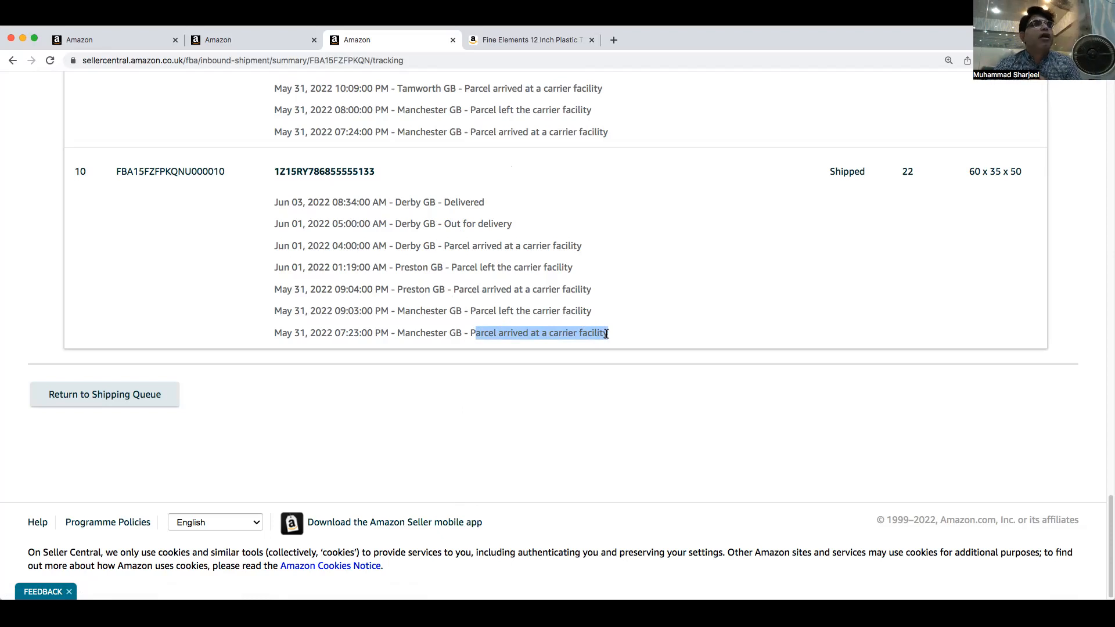
scroll(559, 194, down, 1)
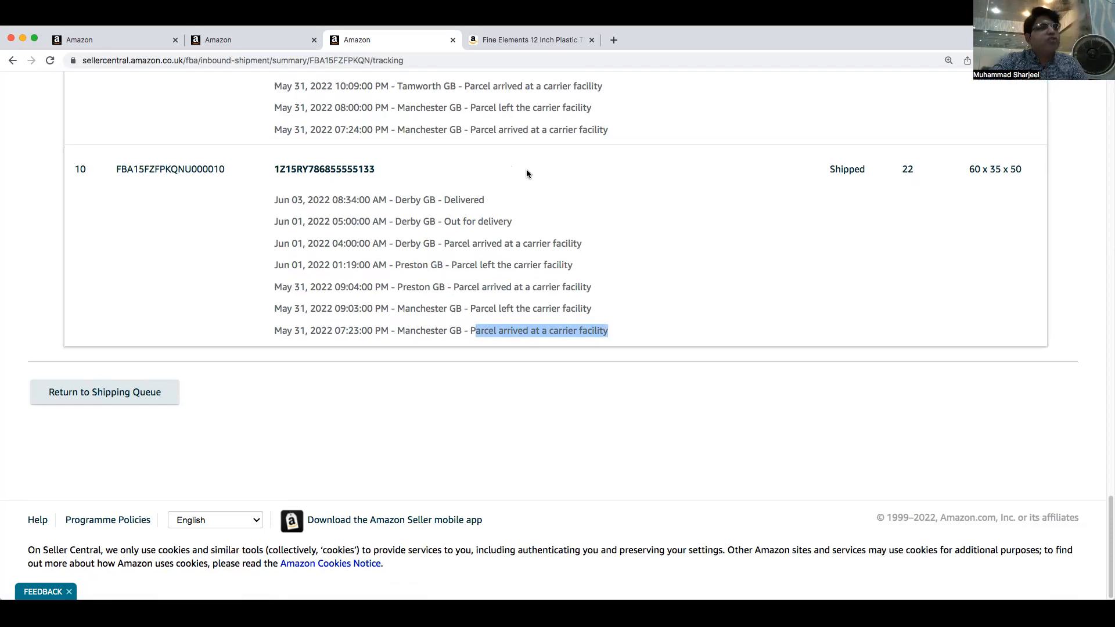
scroll(526, 169, up, 3)
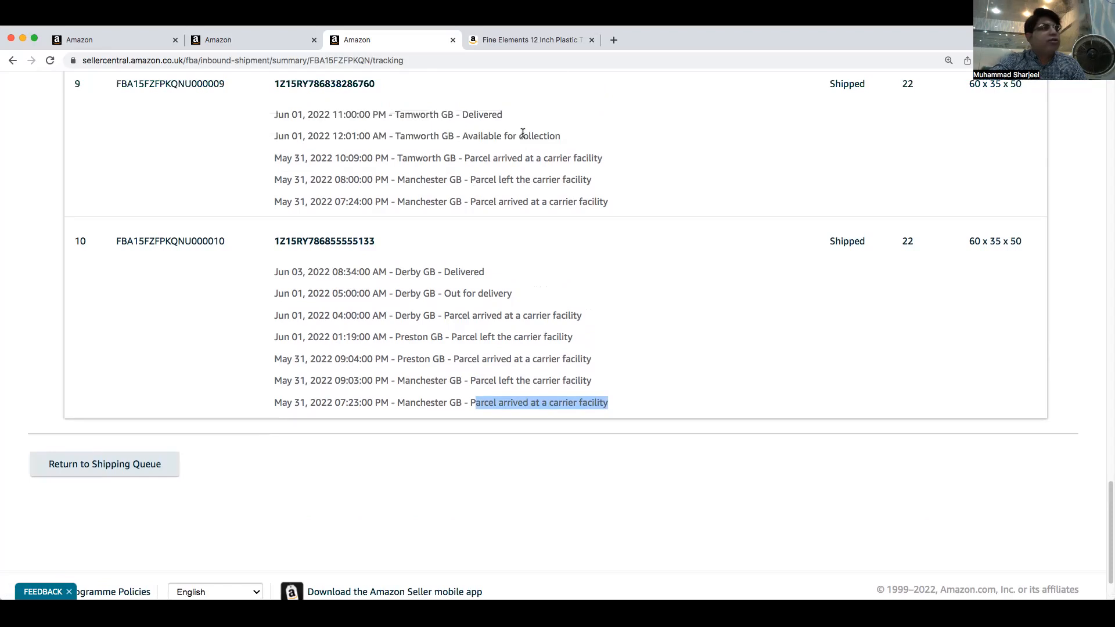
drag(468, 404, 602, 396)
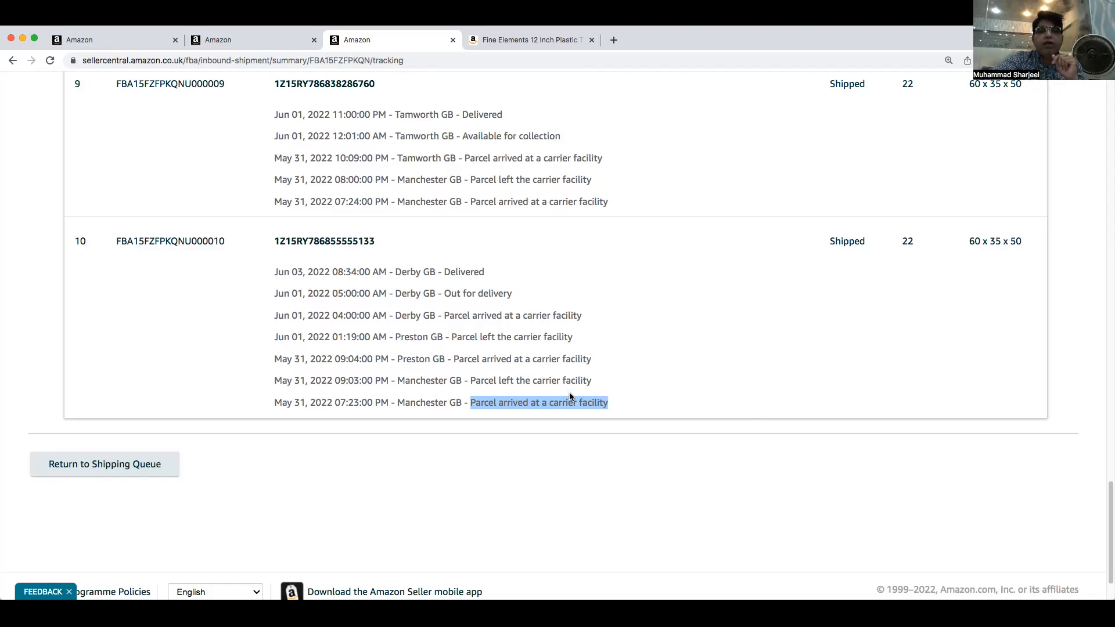
drag(469, 402, 644, 410)
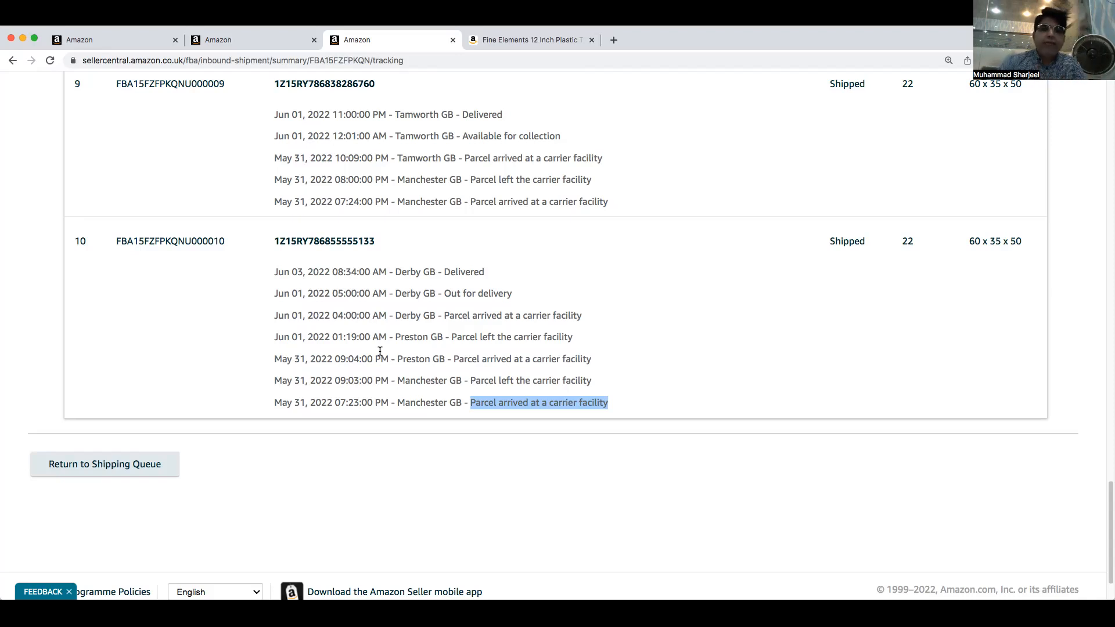
click(582, 317)
drag(582, 317, 271, 318)
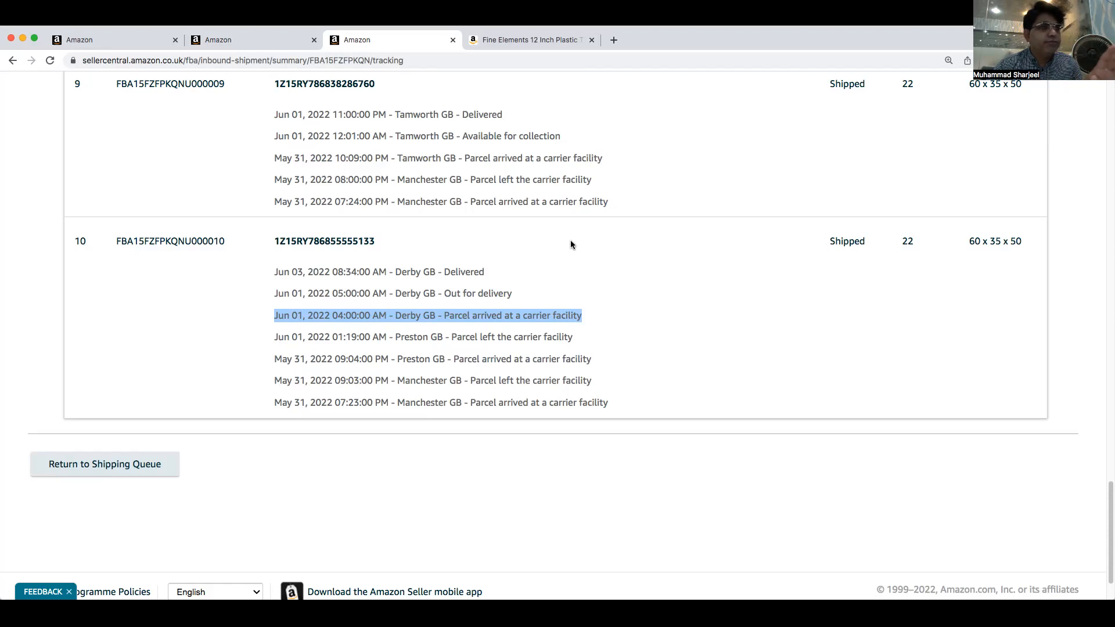
click(955, 164)
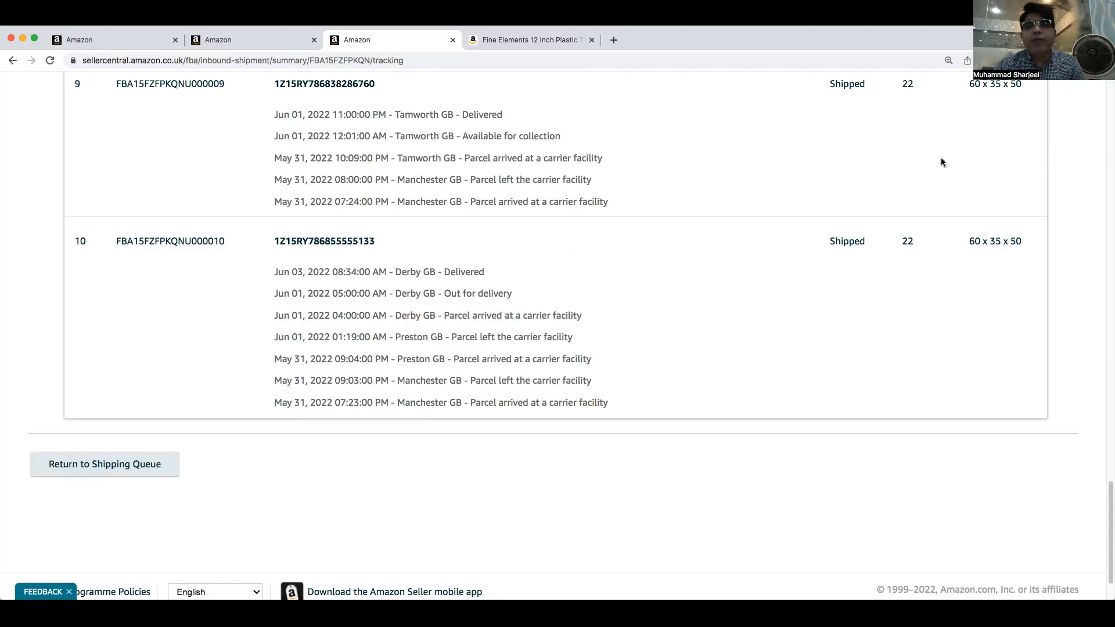
scroll(730, 175, up, 3)
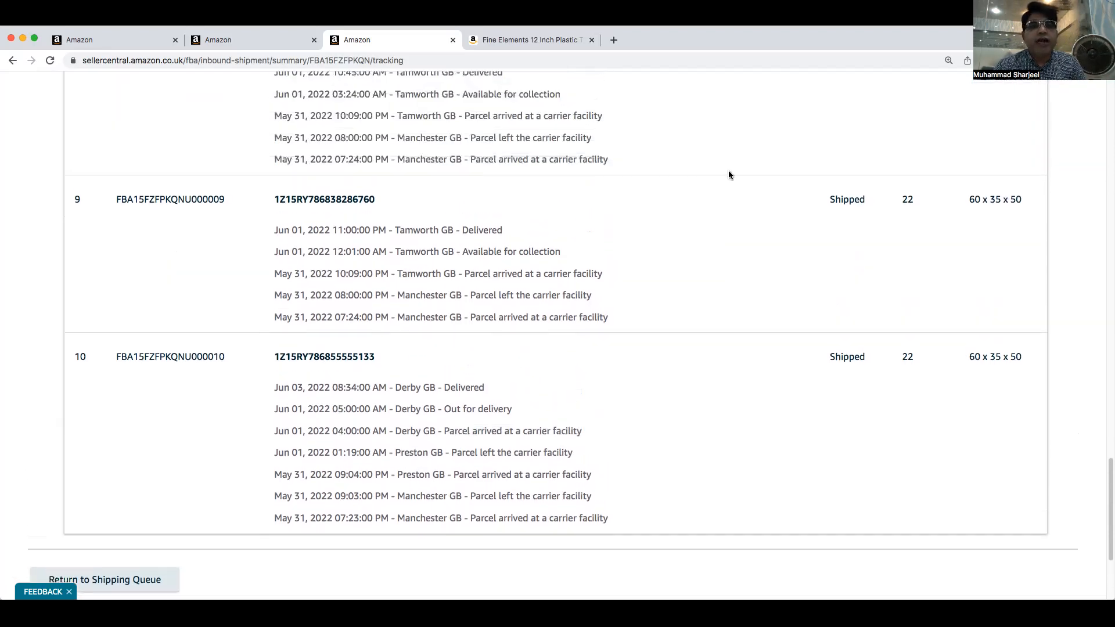
Open the shipment's Contents tab to view the received-unit discrepancies
scroll(730, 174, up, 9)
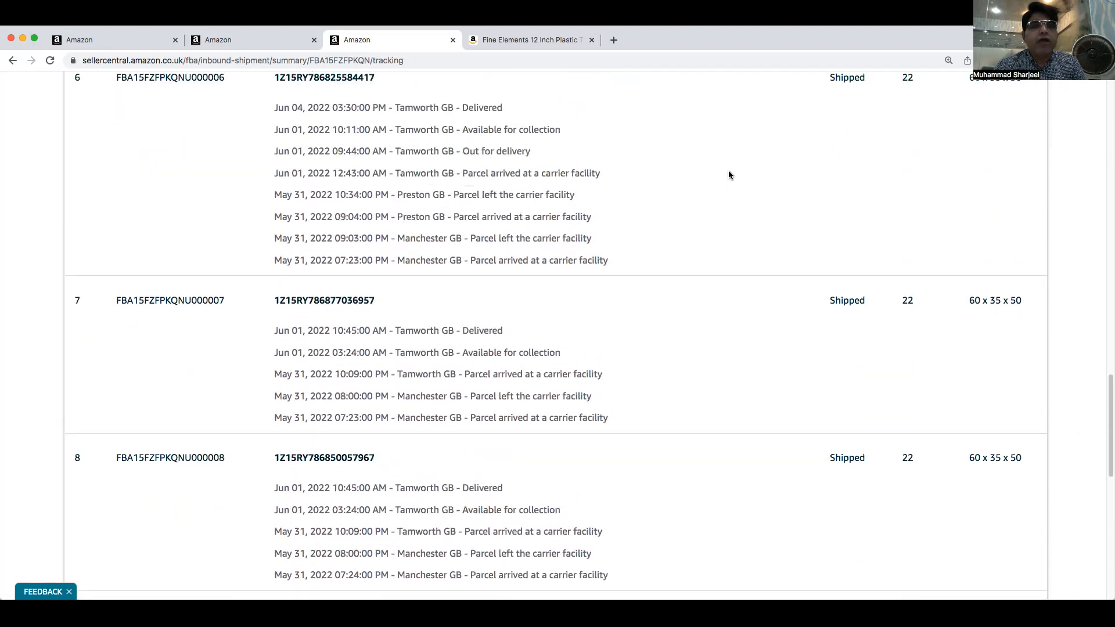
scroll(729, 174, up, 6)
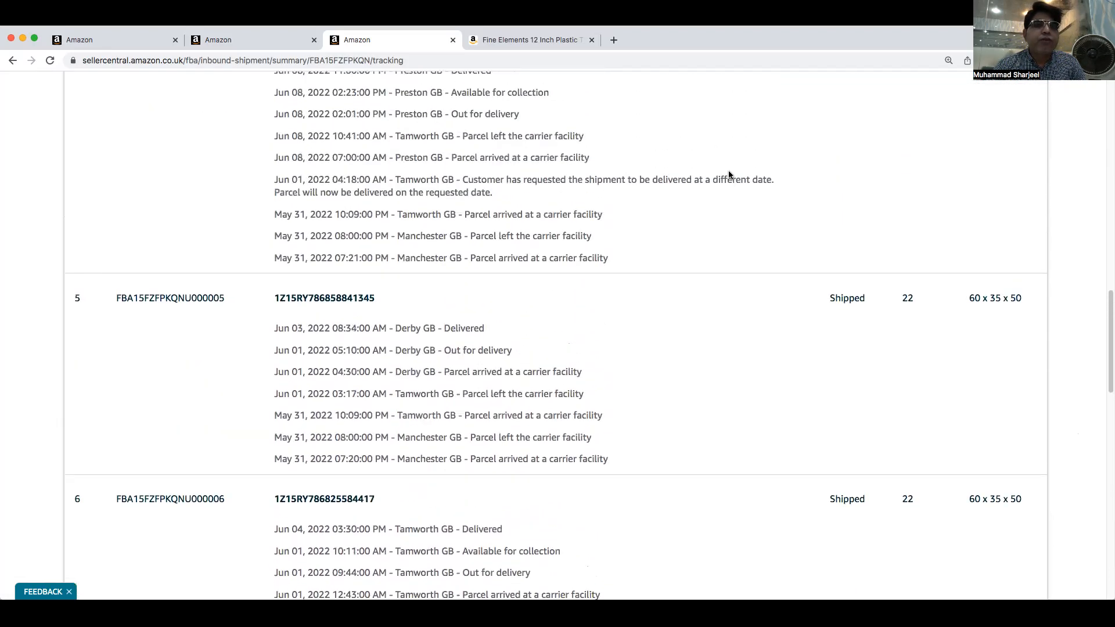
scroll(730, 174, up, 1)
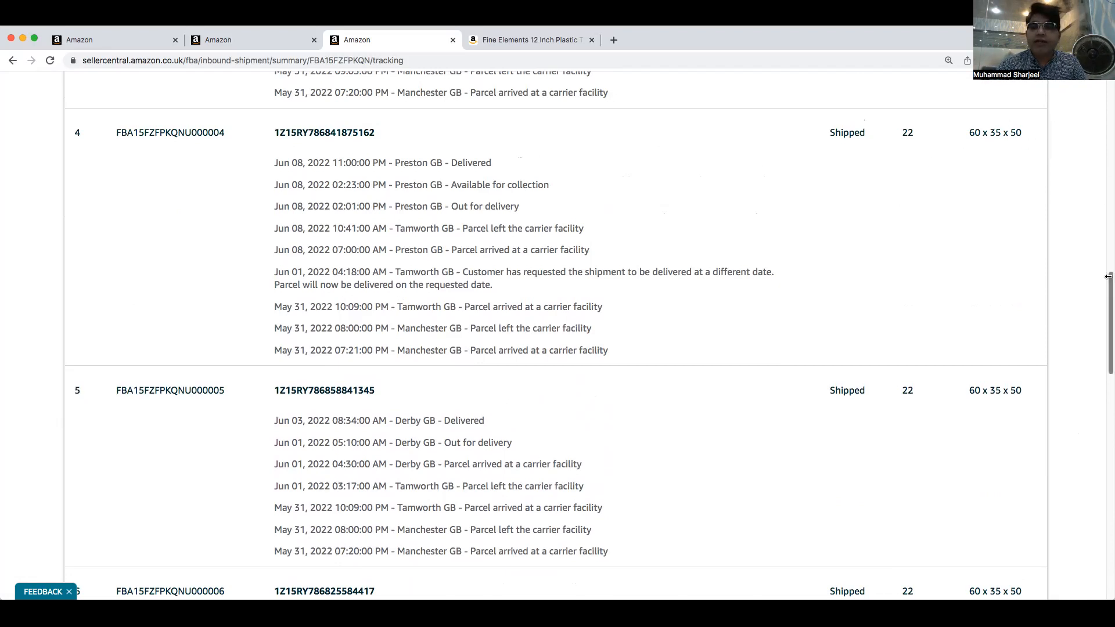
drag(1107, 281, 1108, 88)
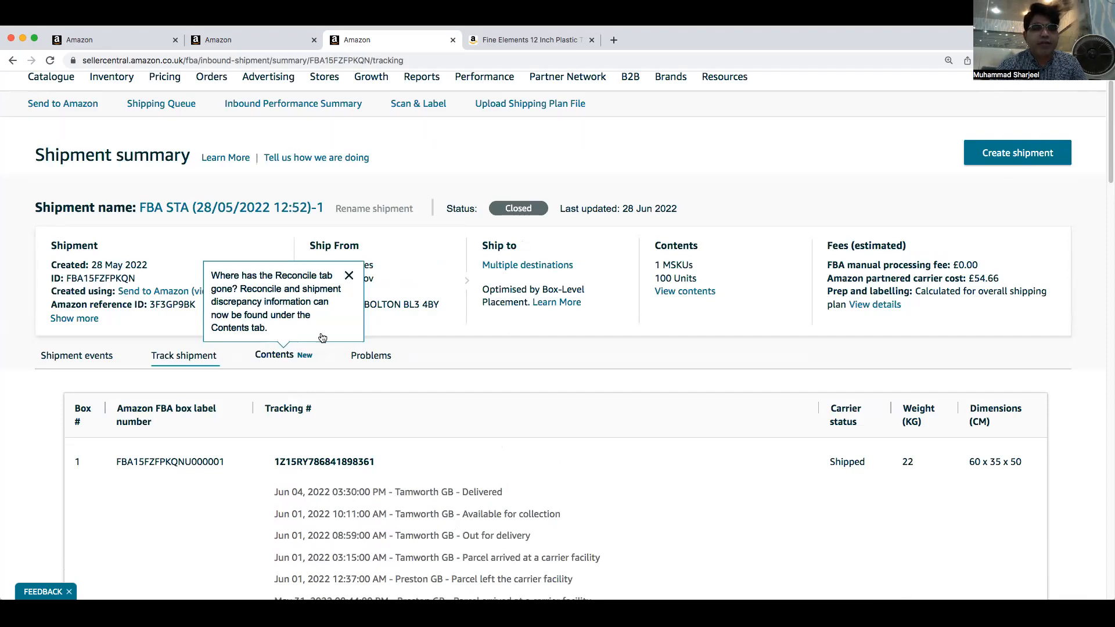
click(277, 365)
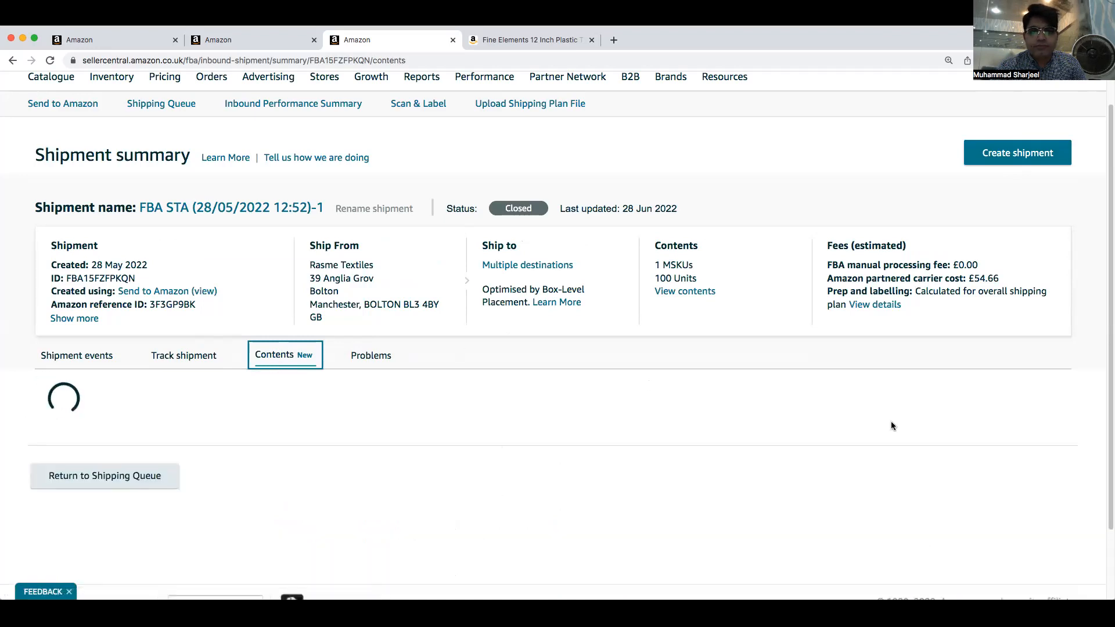
Set the status of the towel MSKU discrepancy to Research missing units
scroll(891, 421, down, 5)
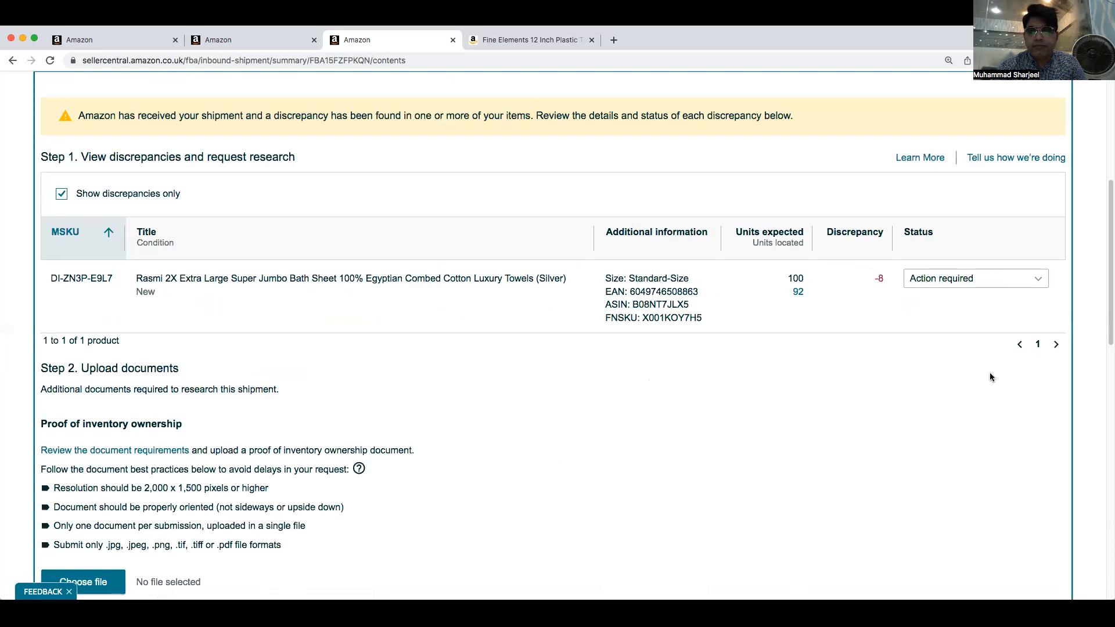
drag(1107, 316, 1107, 338)
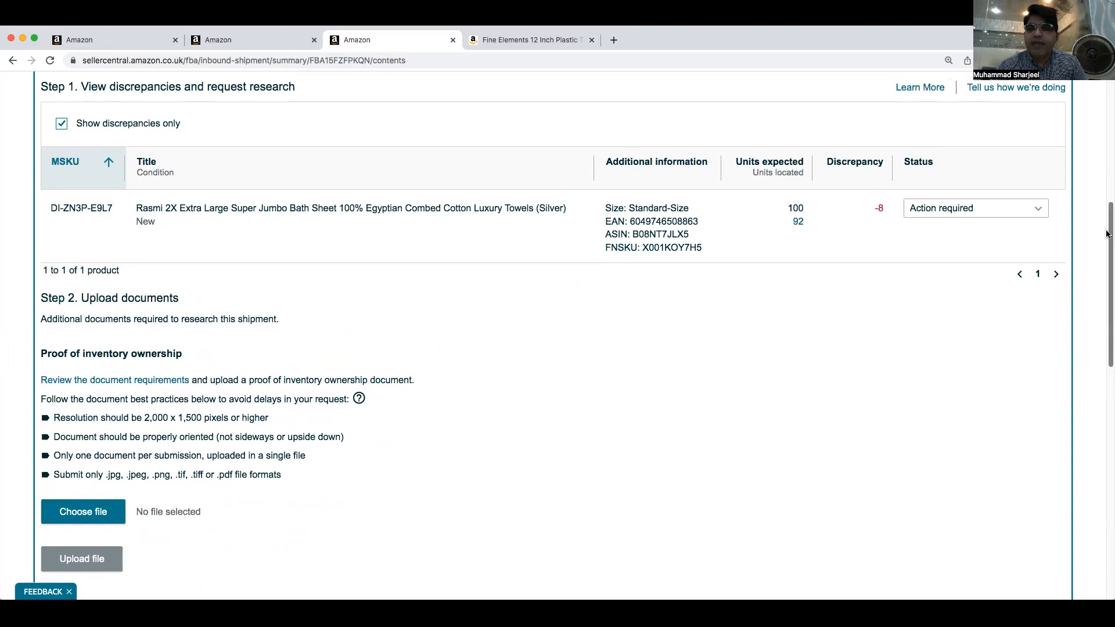
drag(1106, 233, 1104, 211)
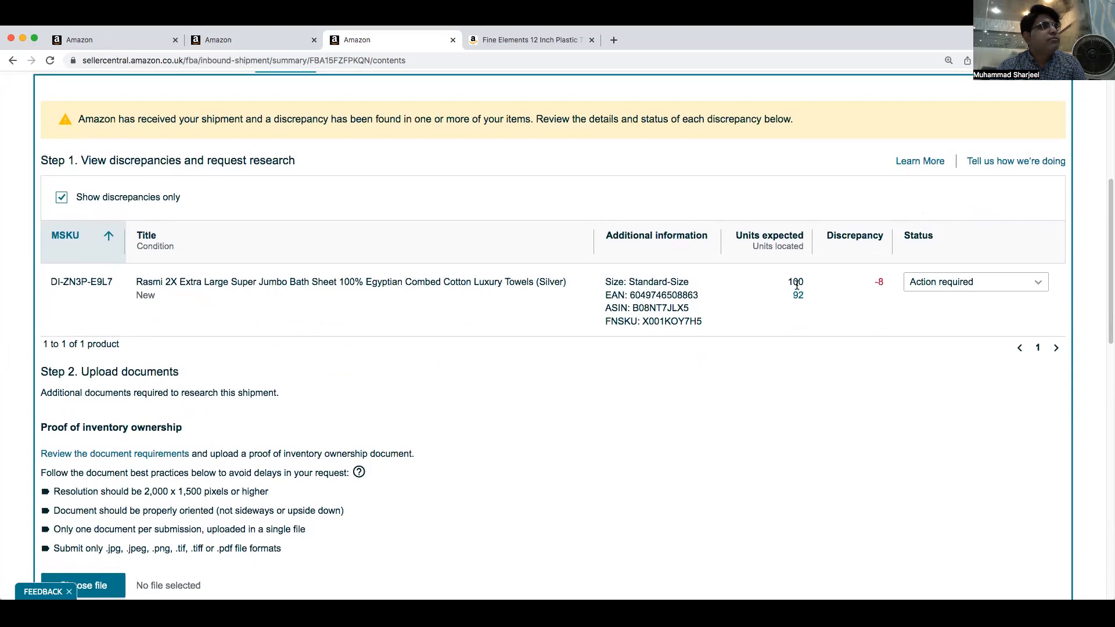
mouse_move(798, 301)
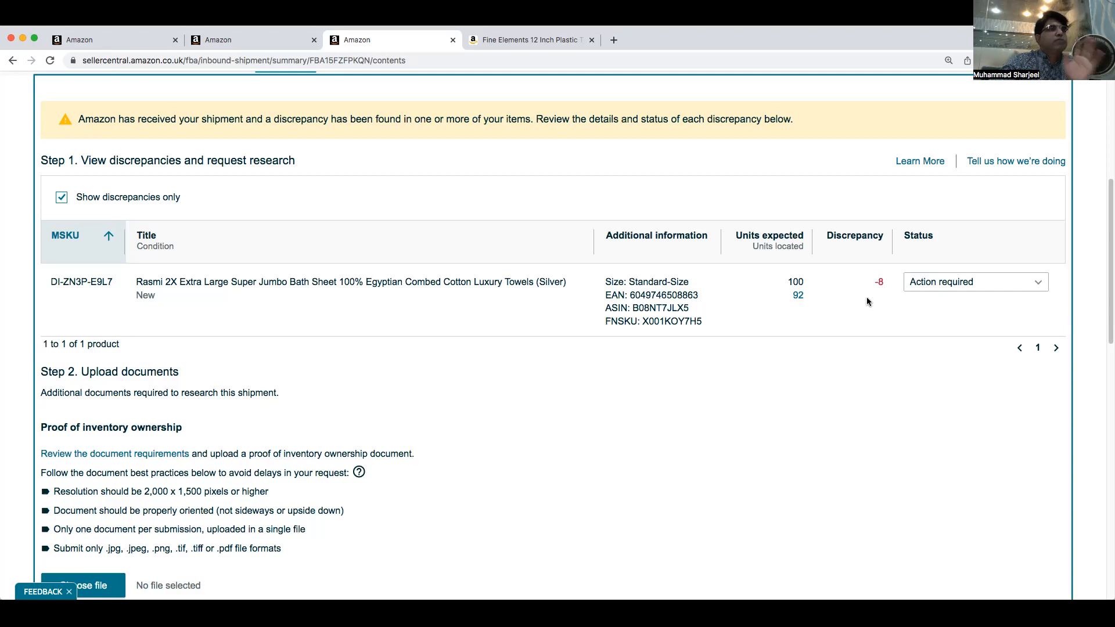
click(1007, 283)
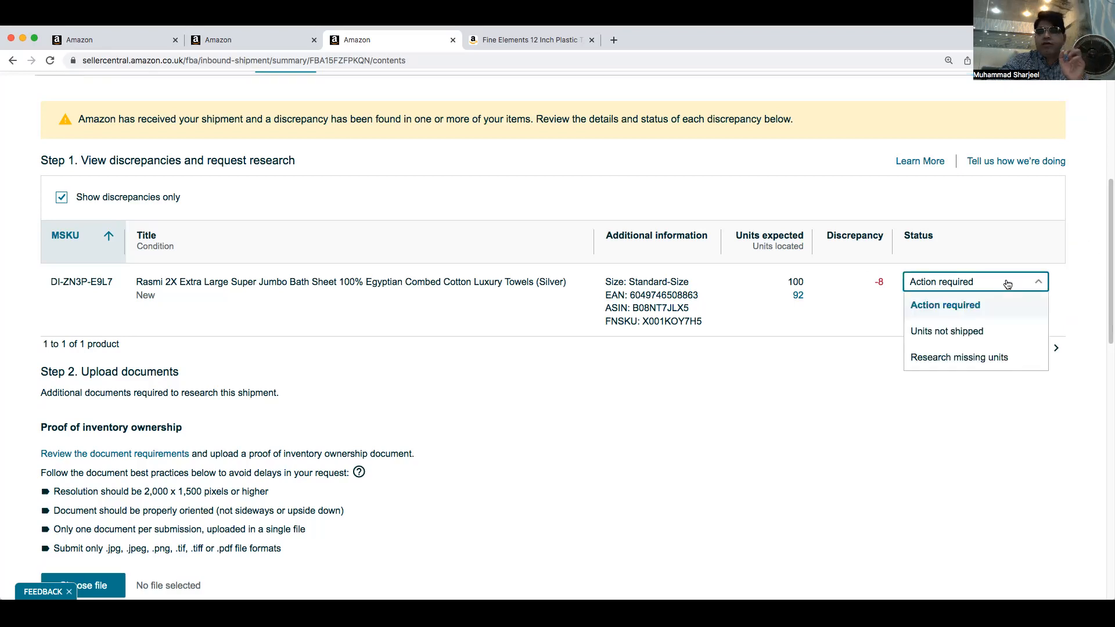
click(924, 364)
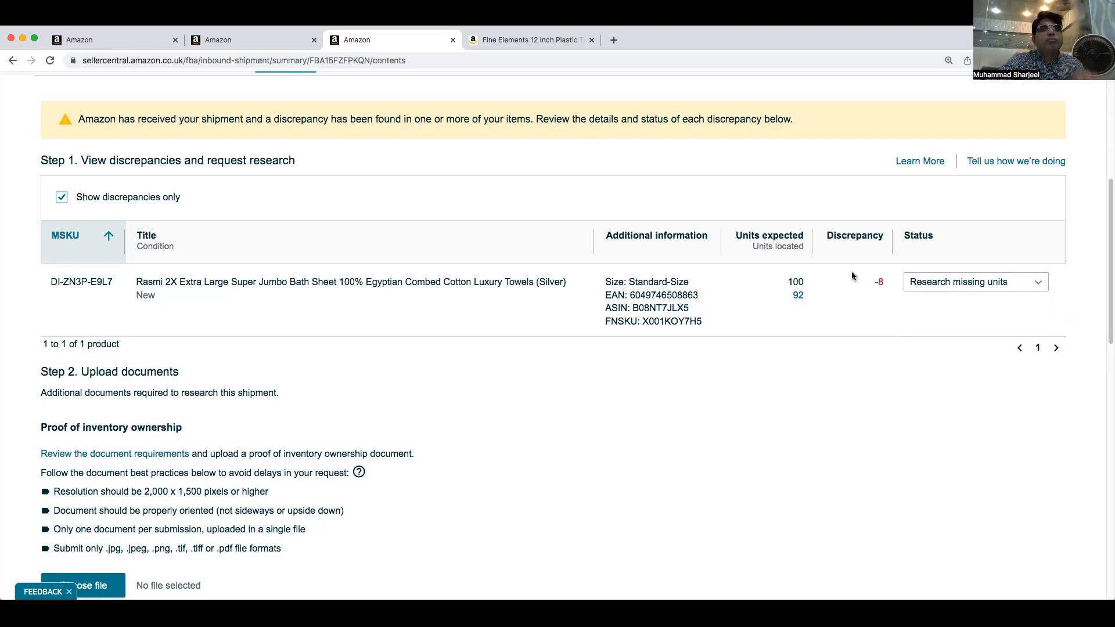
Review the document upload and additional information sections of the missing-units research request
scroll(702, 357, up, 1)
scroll(701, 360, down, 4)
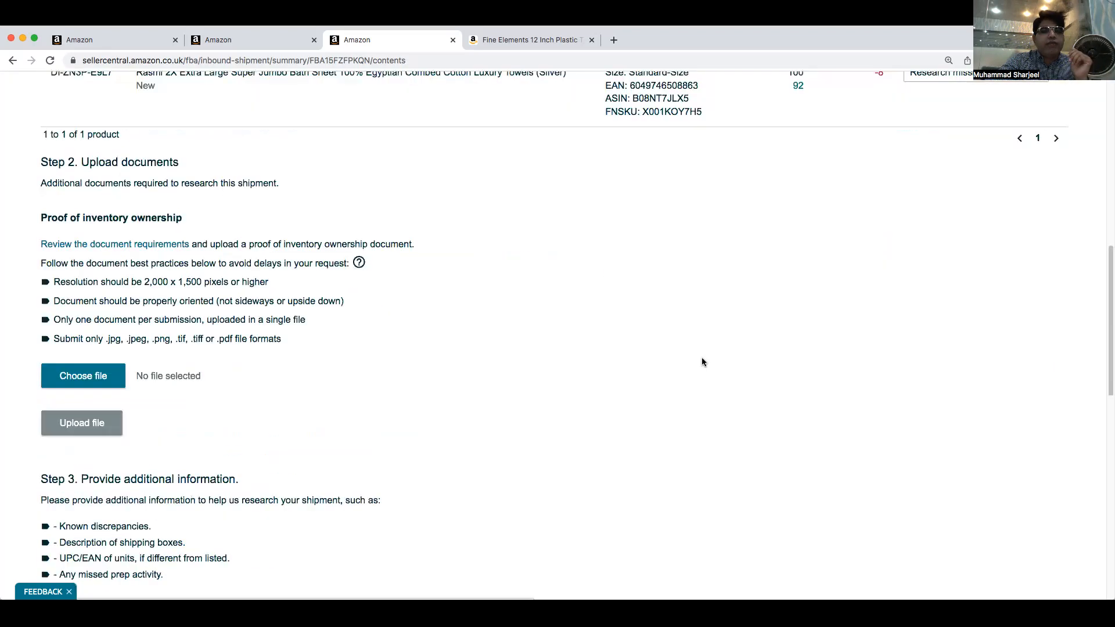
scroll(702, 362, down, 4)
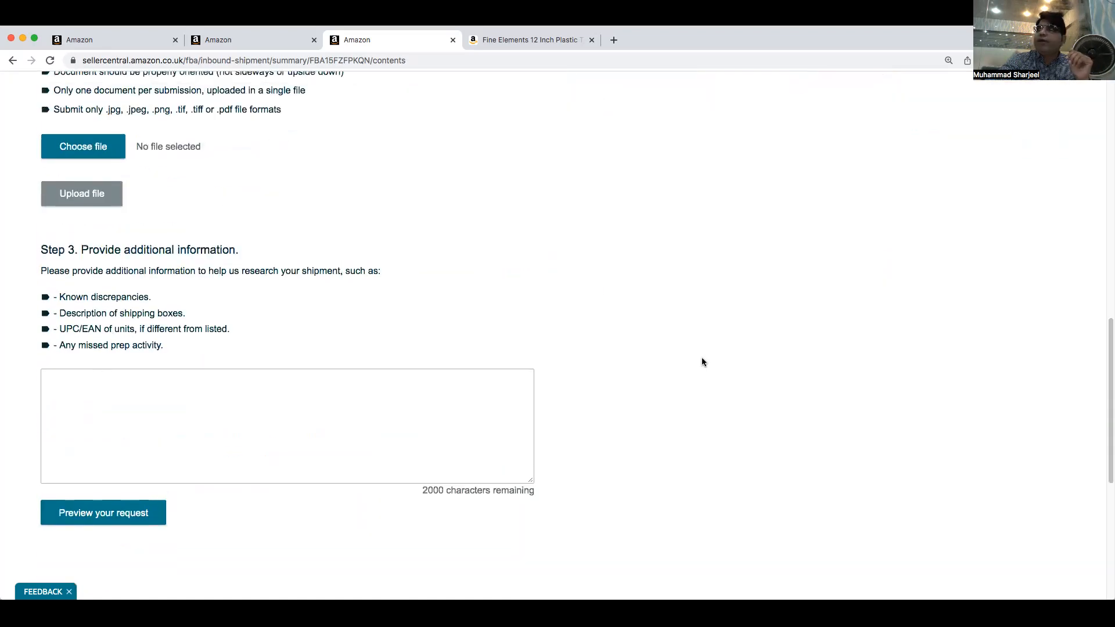
scroll(709, 357, down, 4)
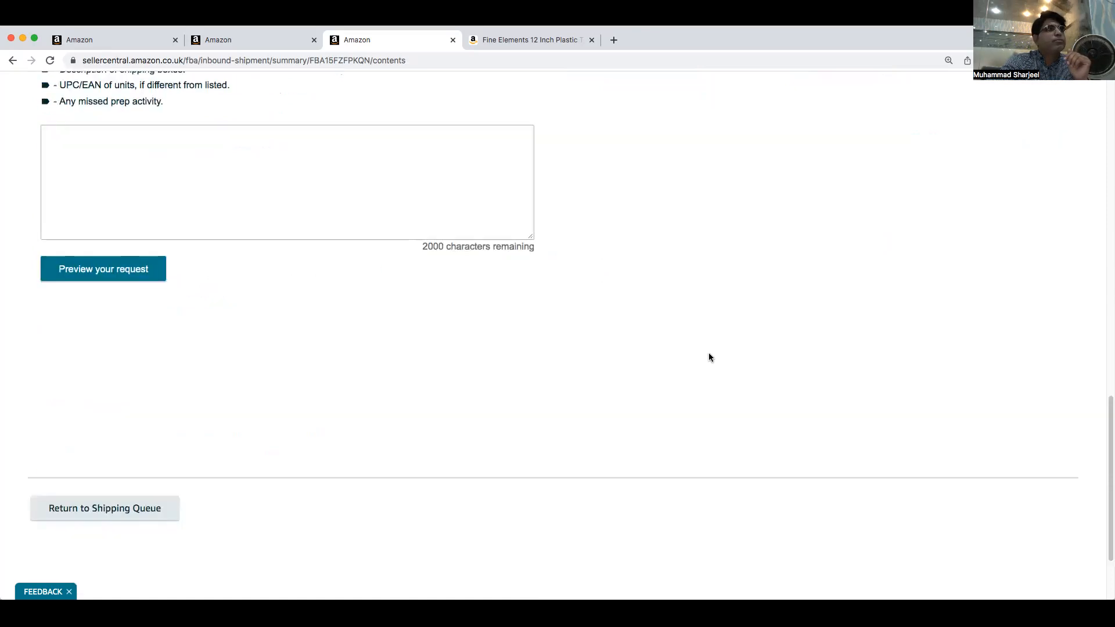
scroll(730, 343, down, 3)
scroll(729, 345, up, 8)
scroll(729, 344, up, 4)
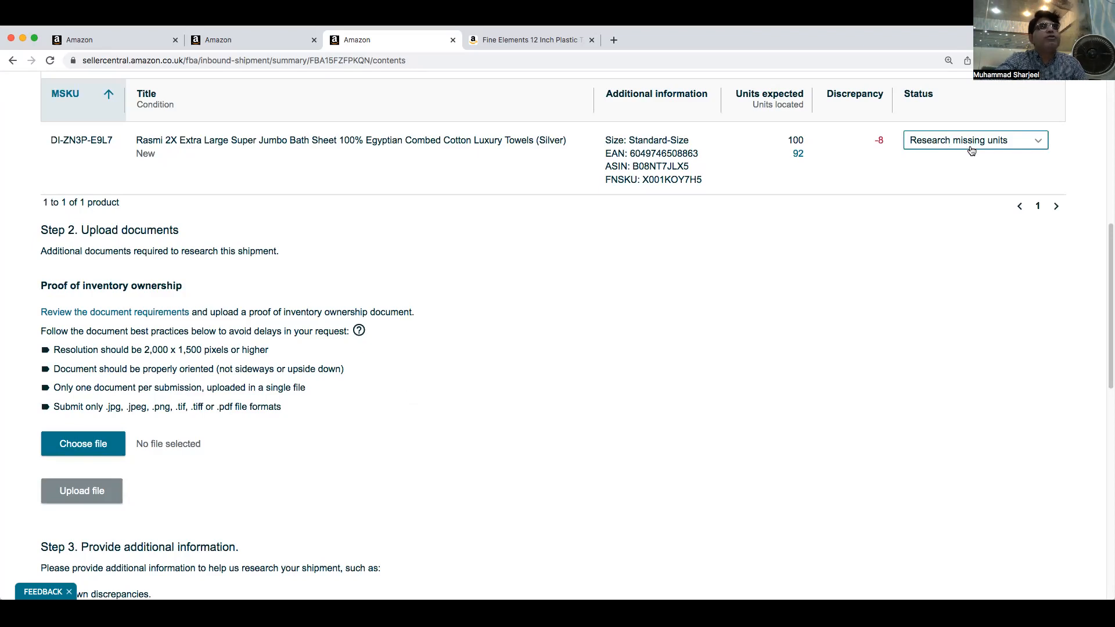
scroll(119, 368, up, 1)
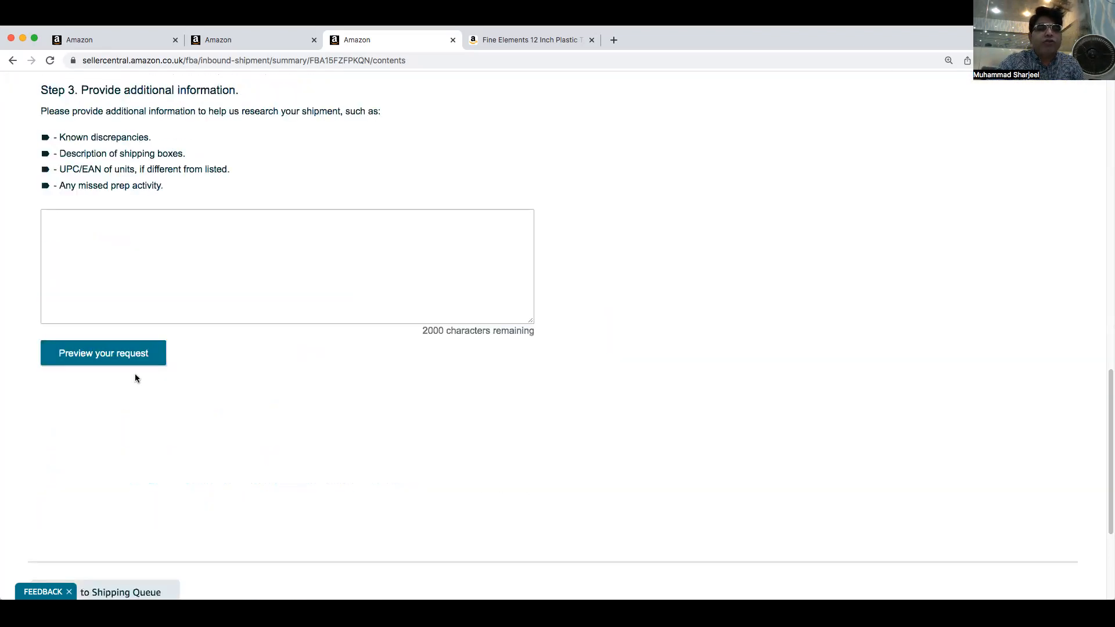
scroll(115, 303, down, 2)
click(73, 156)
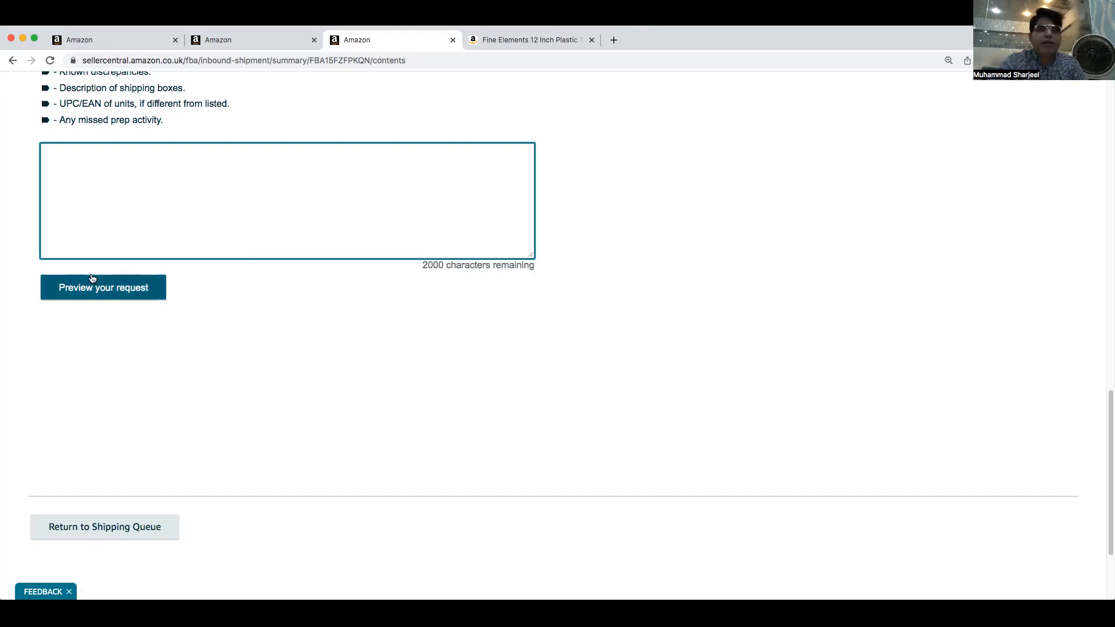
scroll(506, 268, down, 3)
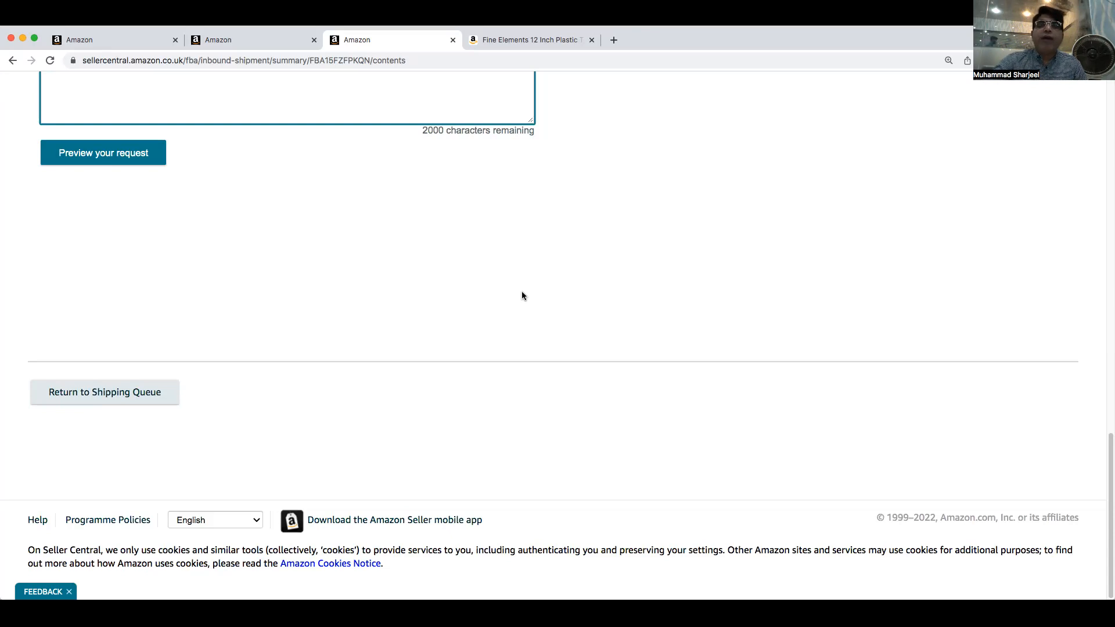
scroll(628, 227, up, 8)
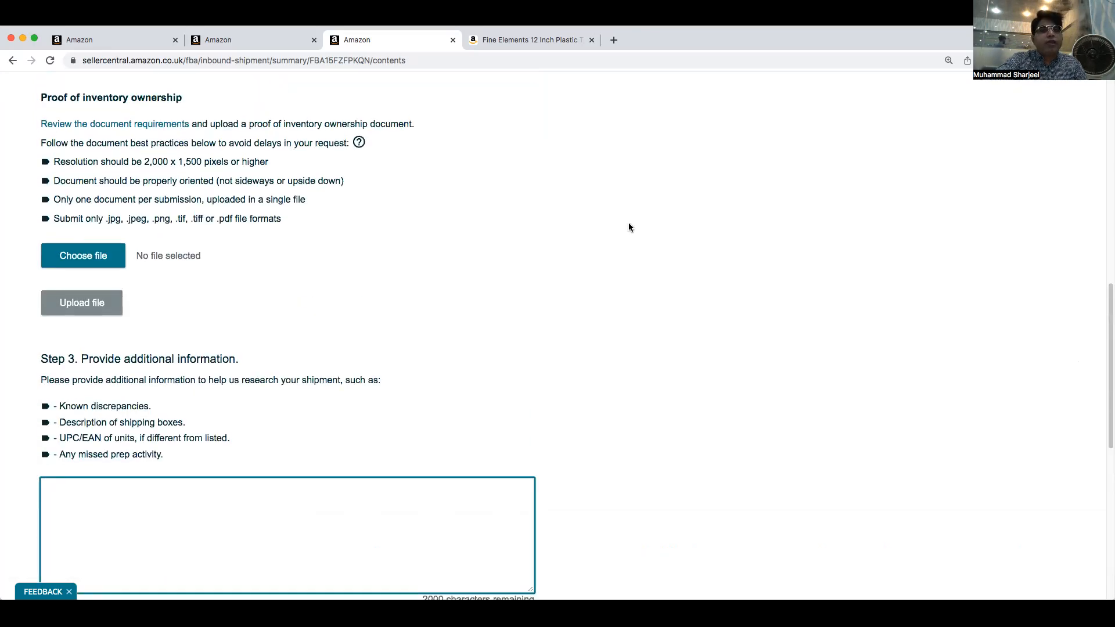
scroll(629, 227, up, 8)
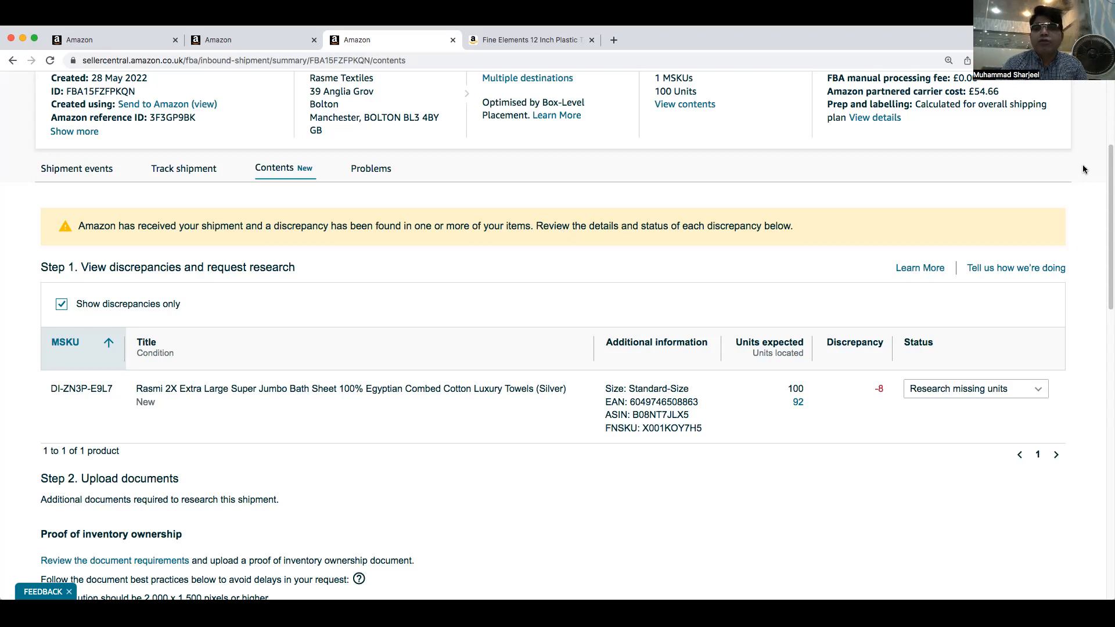
Open the Problems tab and review the shipment, box and product level problems
mouse_move(1106, 201)
mouse_down()
mouse_move(1105, 291)
mouse_move(1101, 197)
mouse_up()
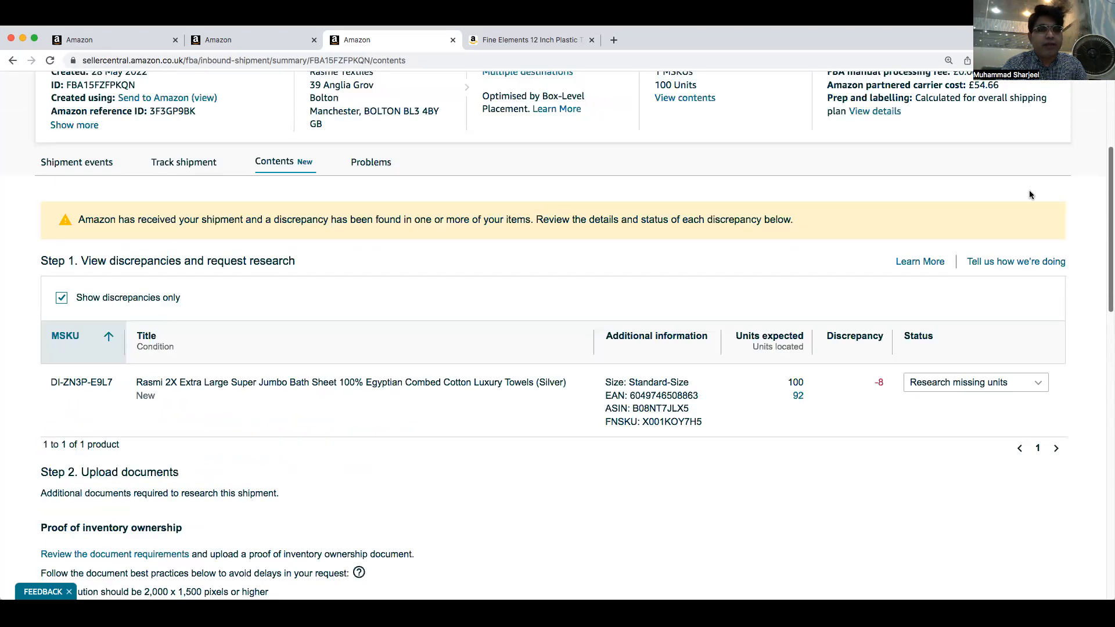
scroll(250, 186, up, 1)
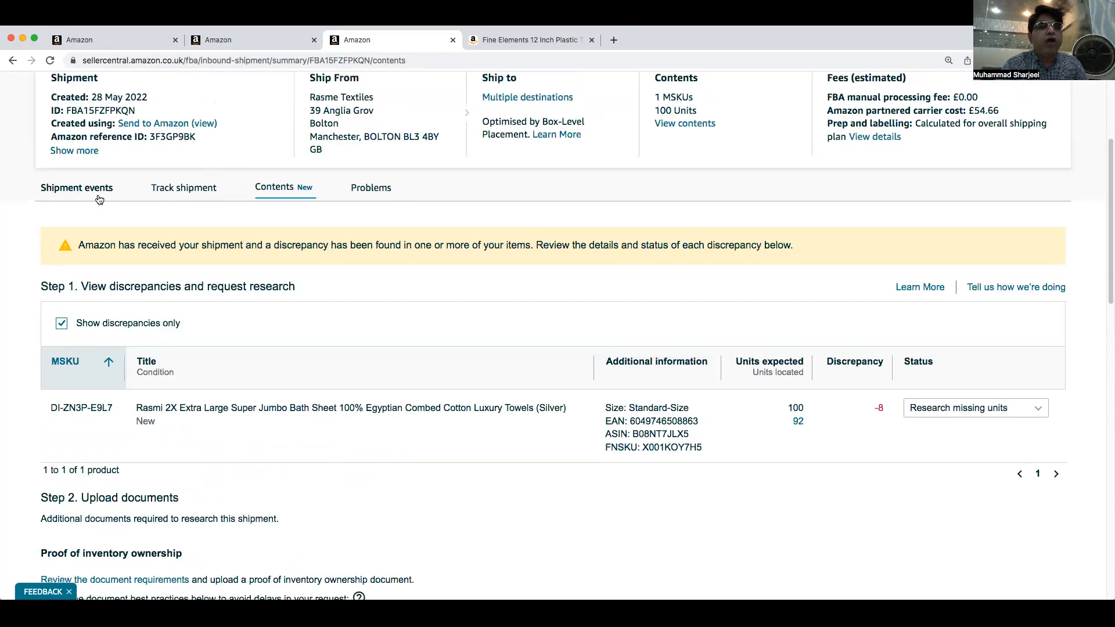
click(378, 191)
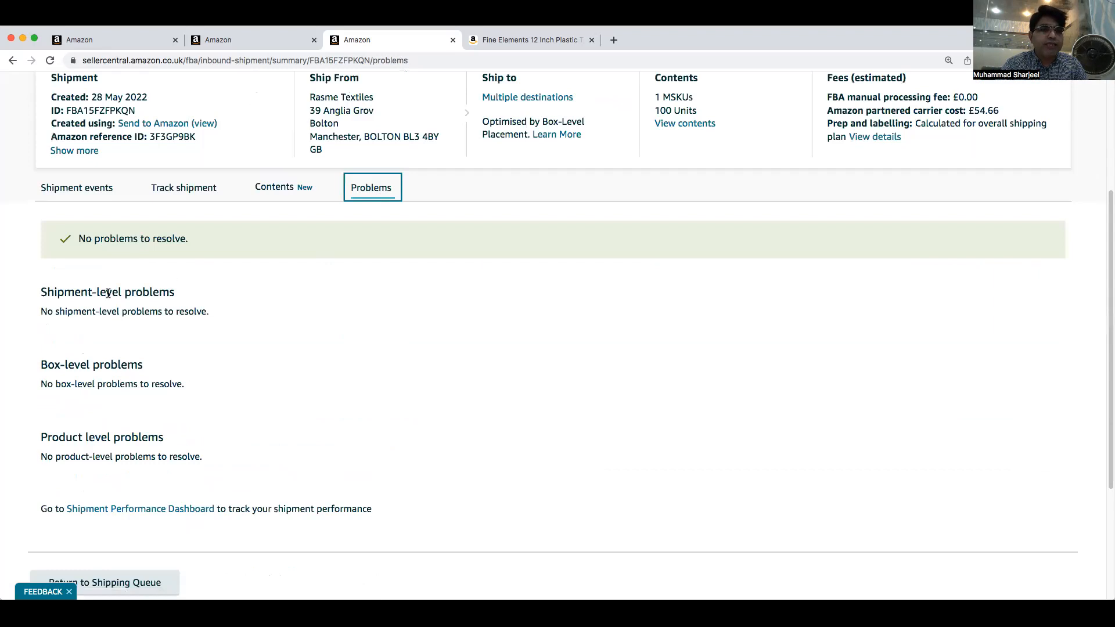
scroll(204, 453, down, 1)
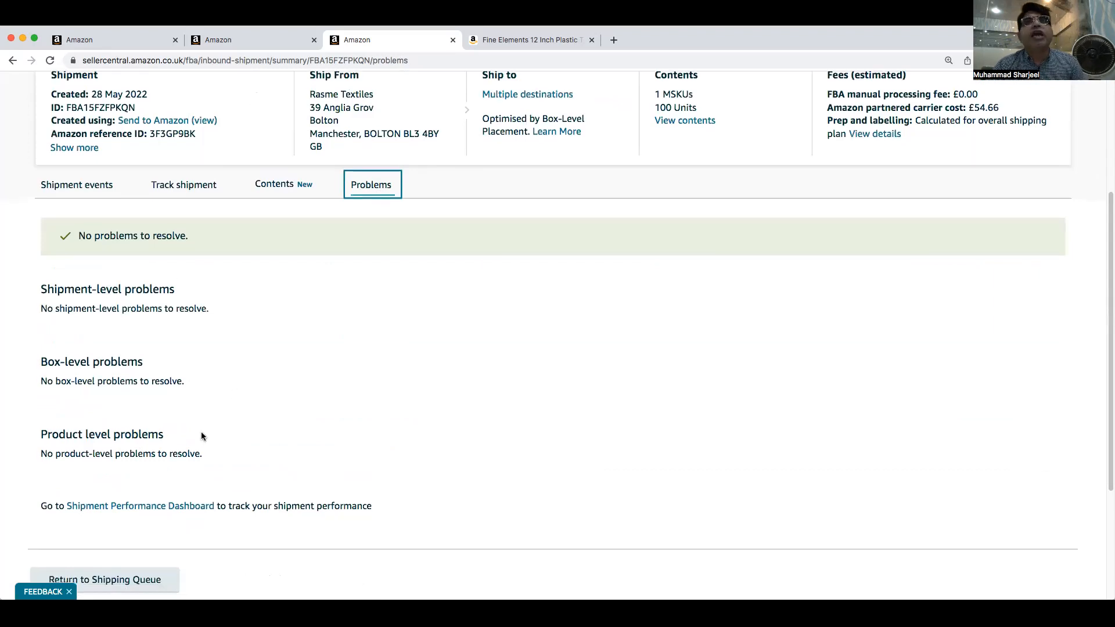